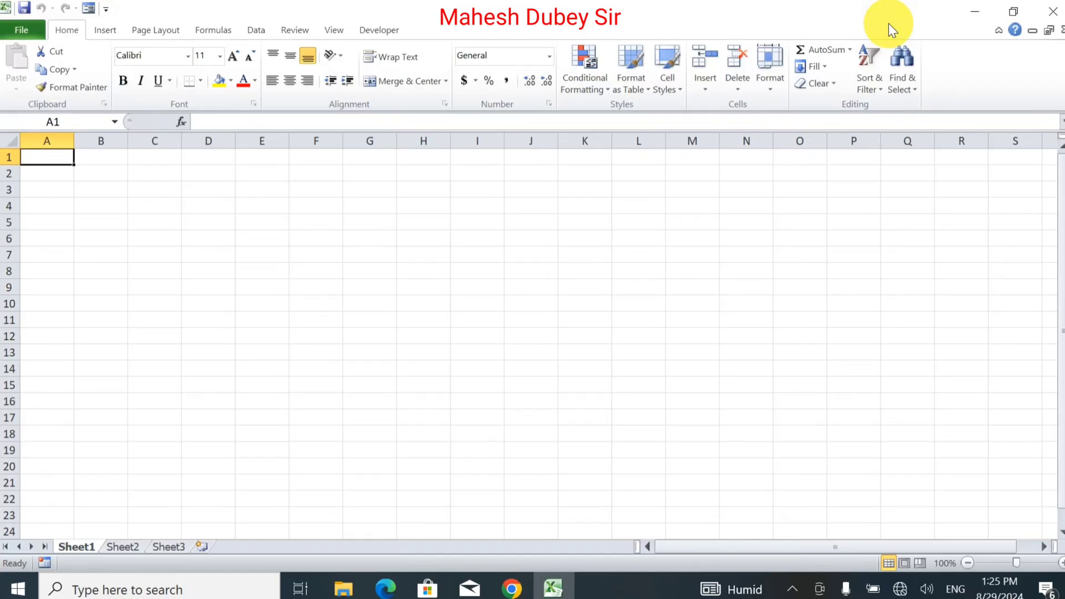
Step: Enter the title 'ARAV MILK DAIRY' in capitals in cell A1
{"action": "type", "text": "Arav"}
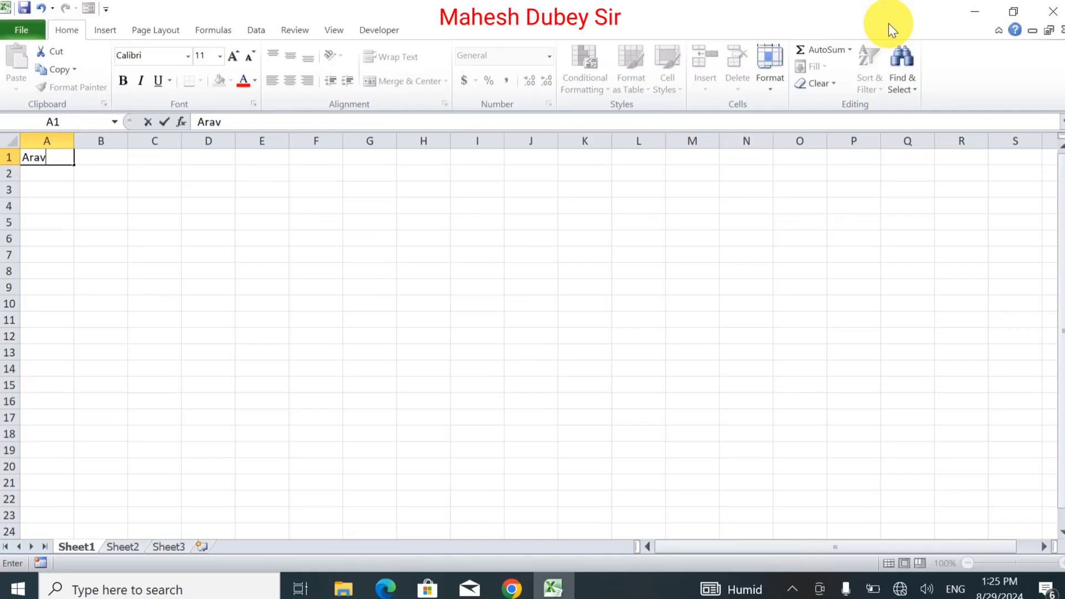
{"action": "type", "text": " Milk Dai"}
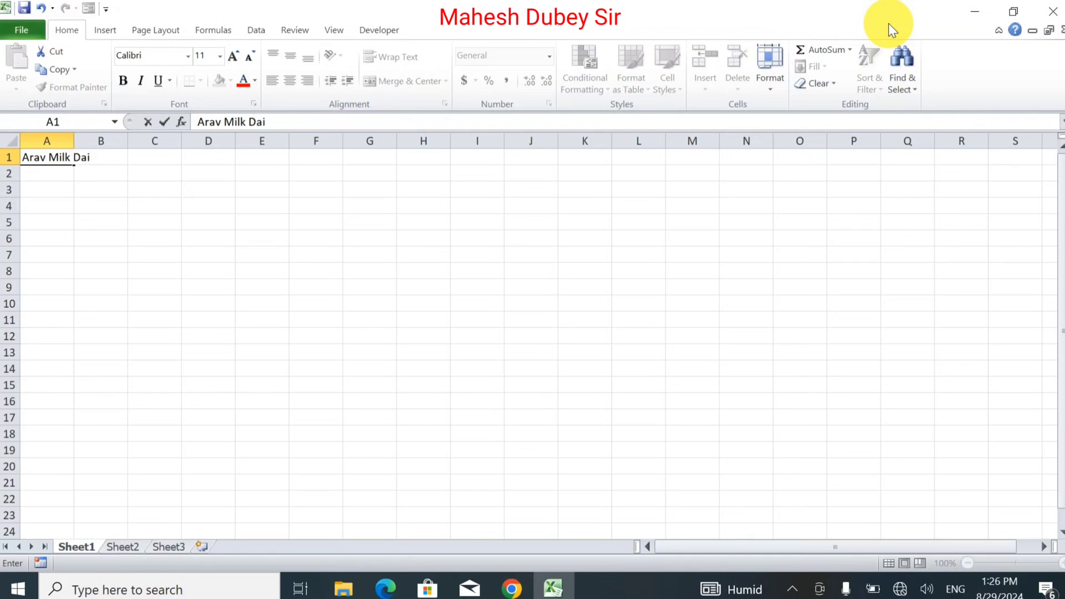
{"action": "key", "text": "BackSpace"}
{"action": "key", "text": "BackSpace"}
{"action": "key", "text": "BackSpace"}
{"action": "key", "text": "BackSpace"}
{"action": "key", "text": "BackSpace"}
{"action": "key", "text": "BackSpace"}
{"action": "key", "text": "BackSpace"}
{"action": "key", "text": "BackSpace"}
{"action": "key", "text": "BackSpace"}
{"action": "key", "text": "BackSpace"}
{"action": "key", "text": "BackSpace"}
{"action": "key", "text": "BackSpace"}
{"action": "key", "text": "BackSpace"}
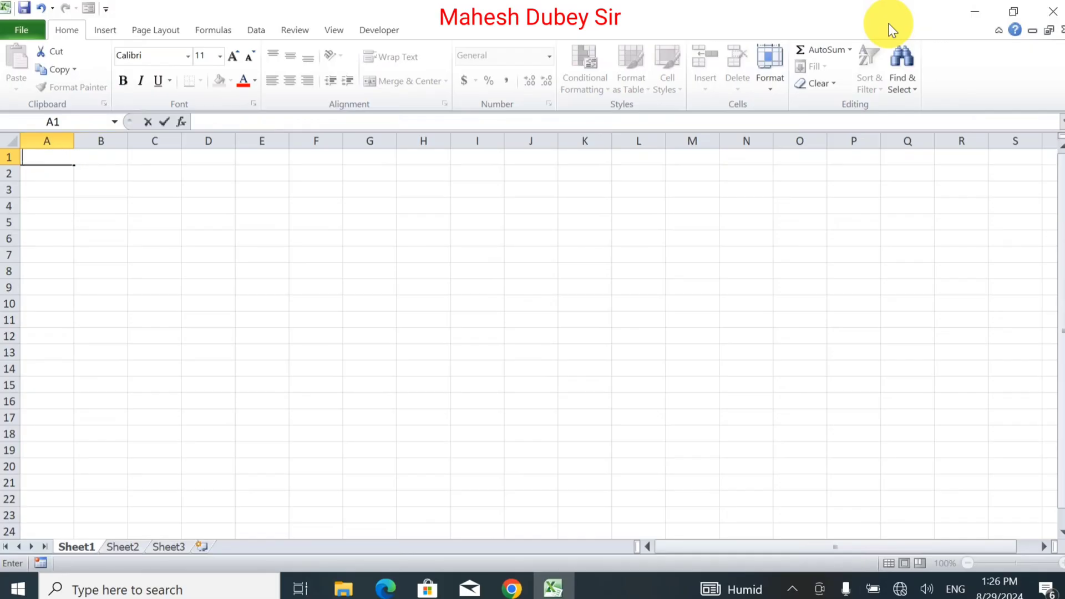
{"action": "type", "text": "ARAV MI"}
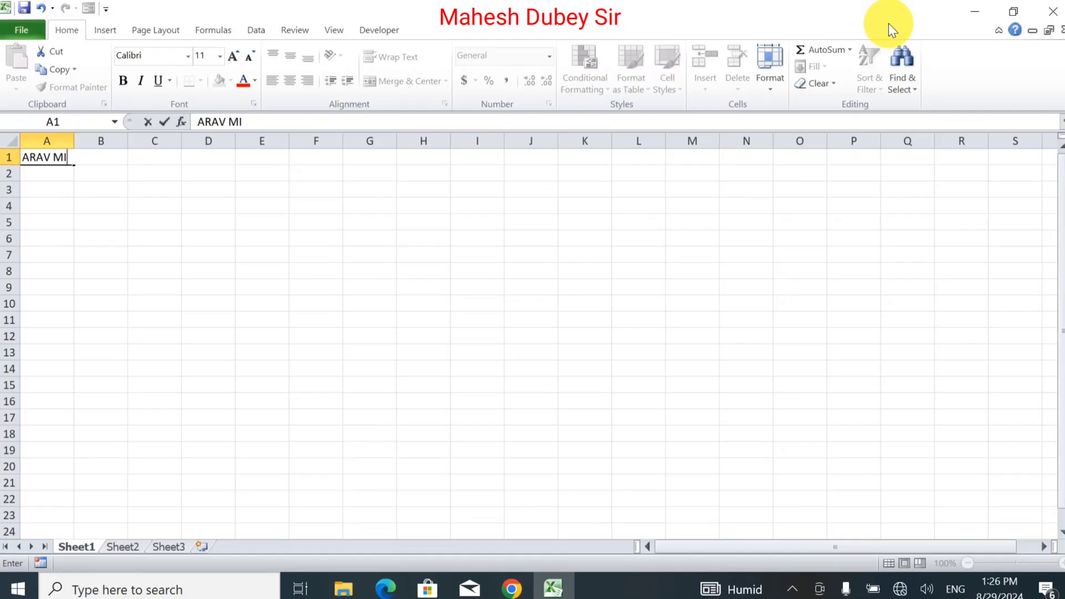
{"action": "type", "text": "LK DAIRY"}
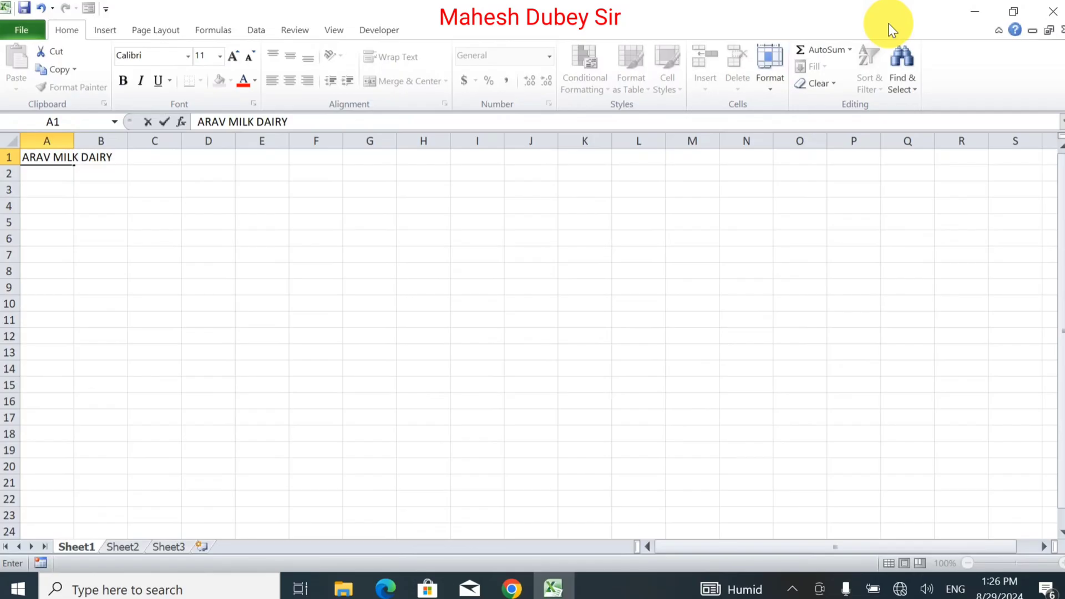
{"action": "key", "text": "Return"}
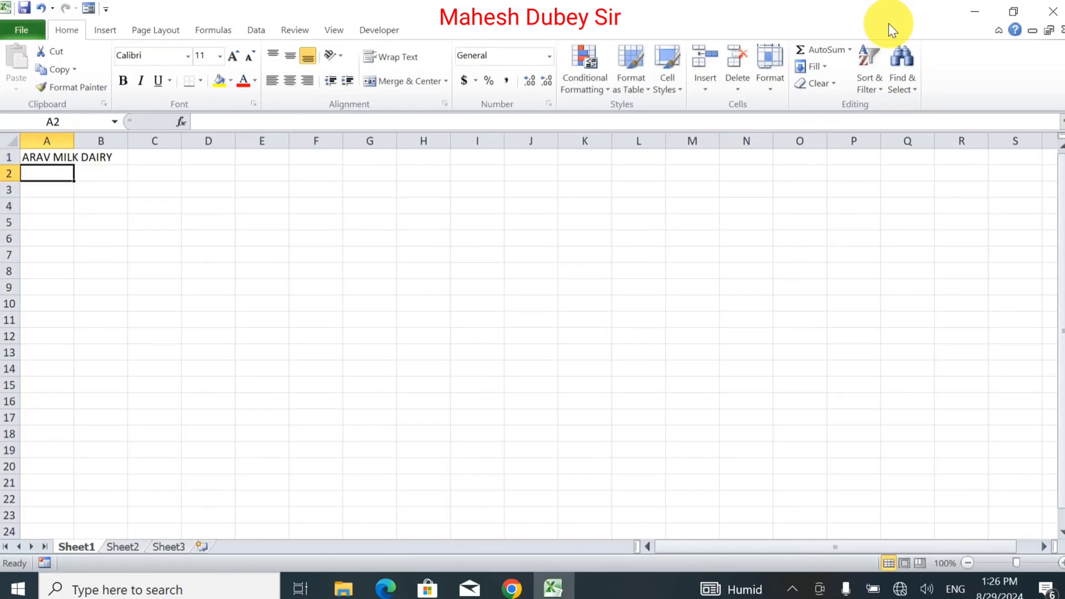
Step: Enter the headings Sr, Year and Month in A2:C2
{"action": "type", "text": "sR"}
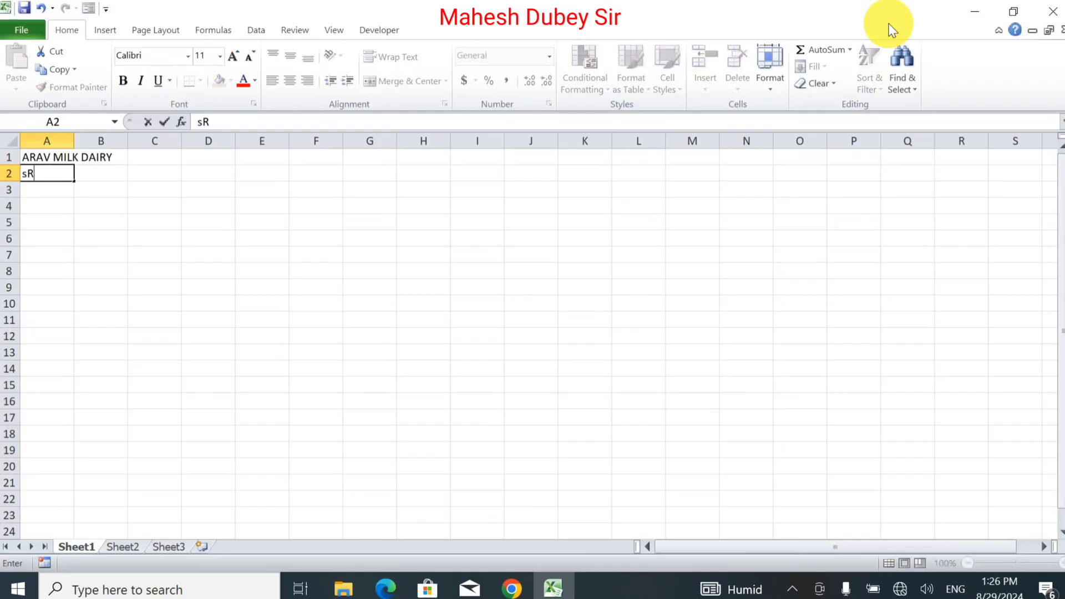
{"action": "key", "text": "BackSpace"}
{"action": "key", "text": "BackSpace"}
{"action": "type", "text": "Sr"}
{"action": "key", "text": "Tab"}
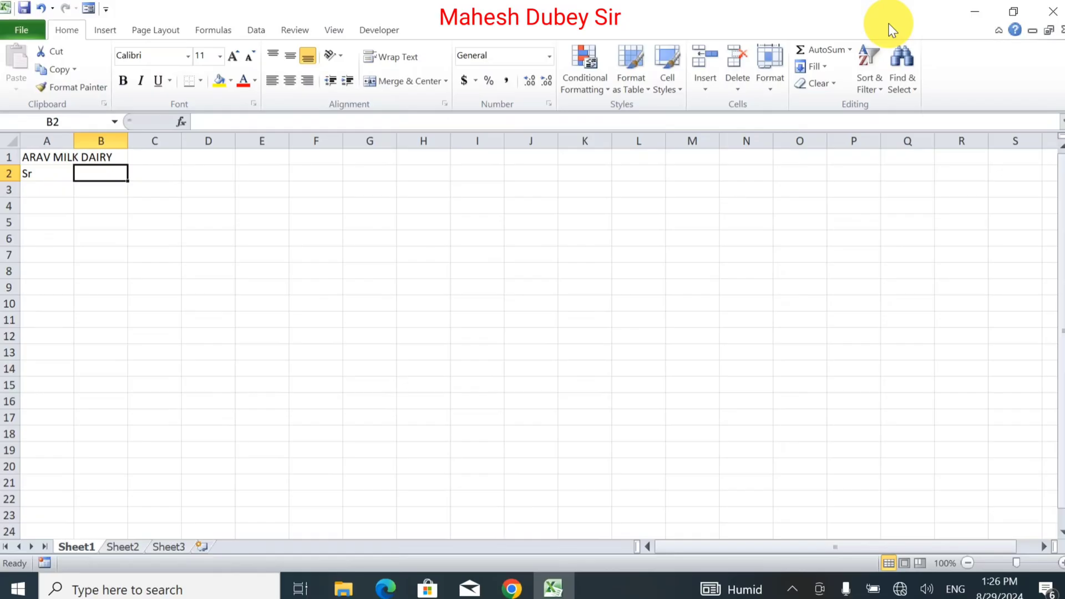
{"action": "type", "text": "Year"}
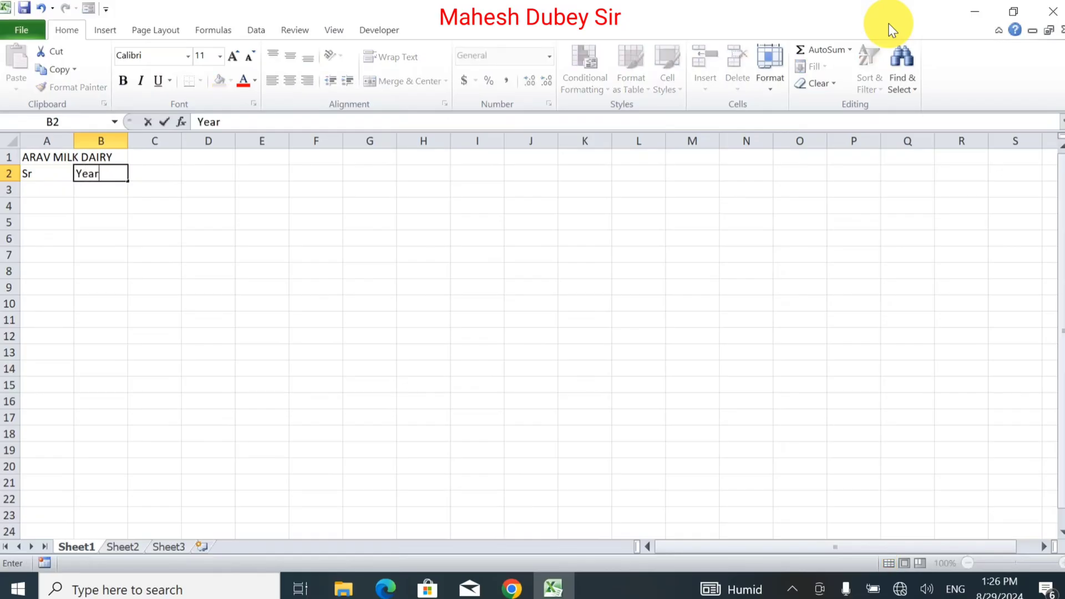
{"action": "key", "text": "Tab"}
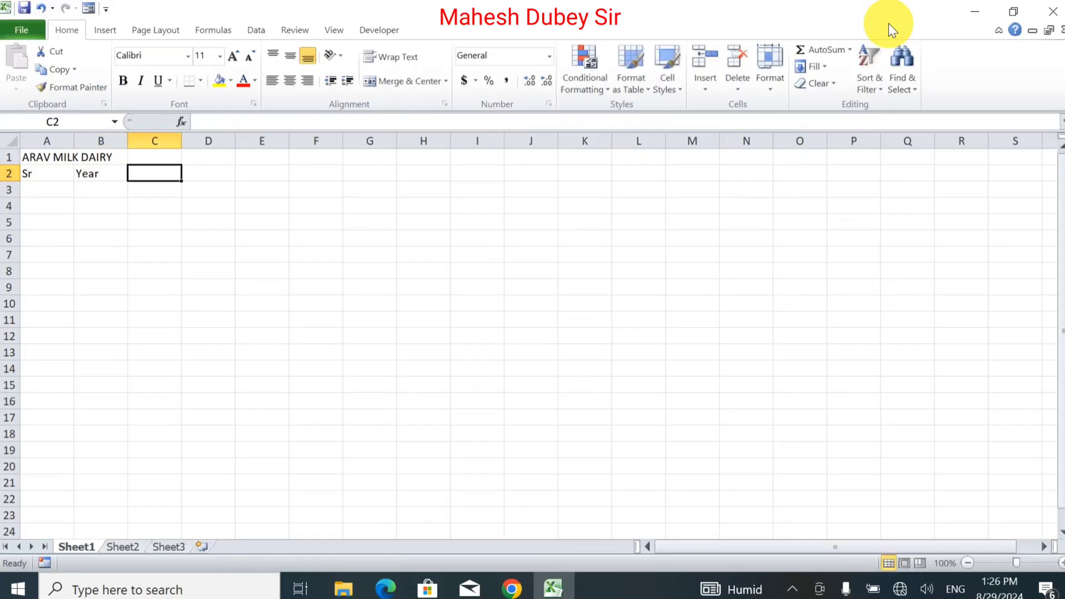
{"action": "type", "text": "Month"}
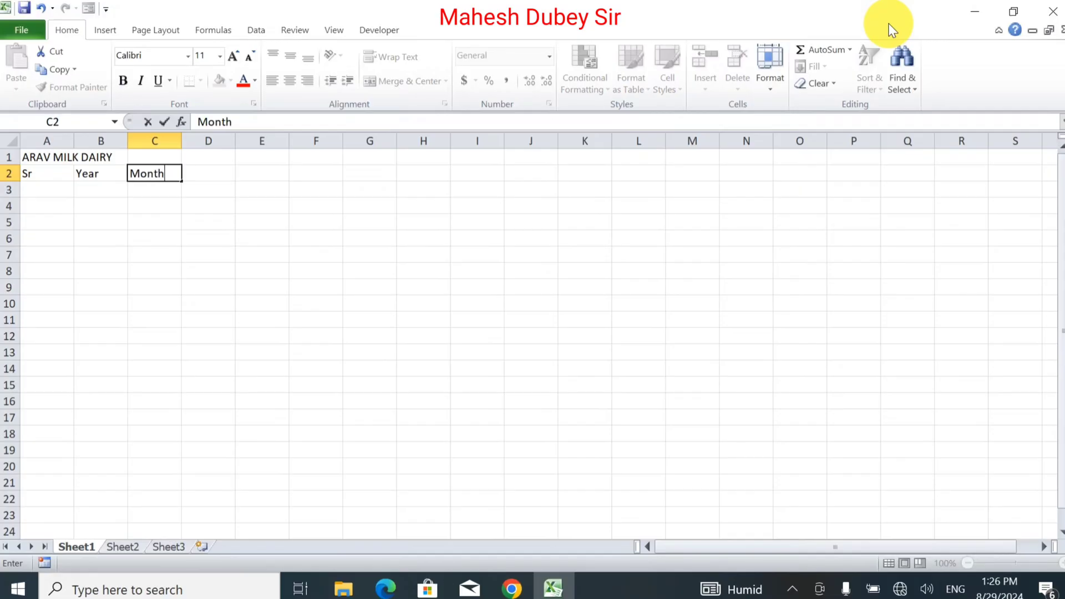
{"action": "key", "text": "Tab"}
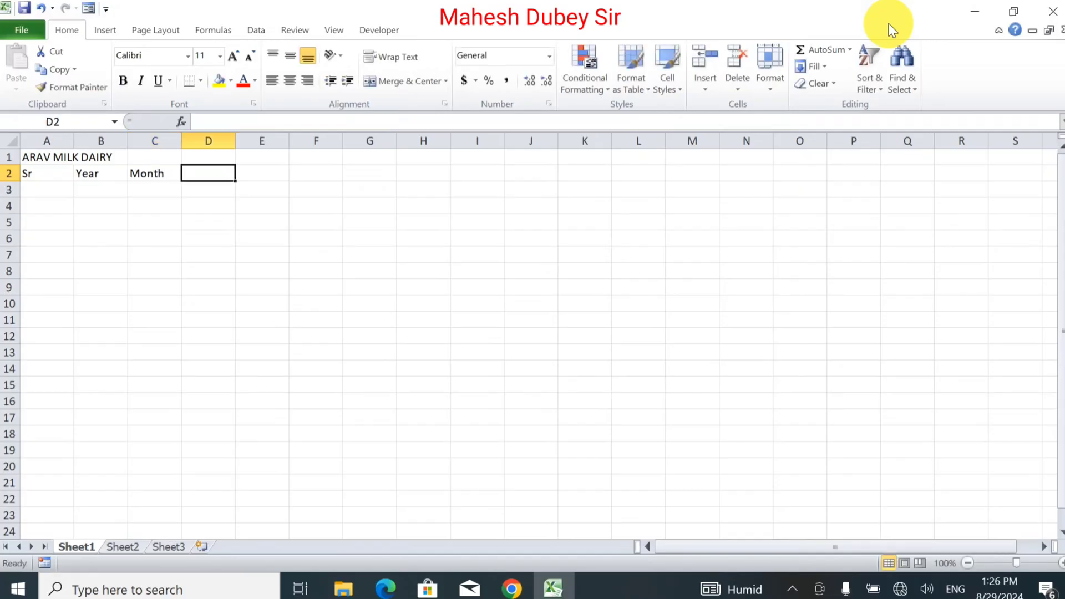
Step: Add the headings Customer ID, Customer Name and Contact in D2:F2
{"action": "type", "text": "Cu"}
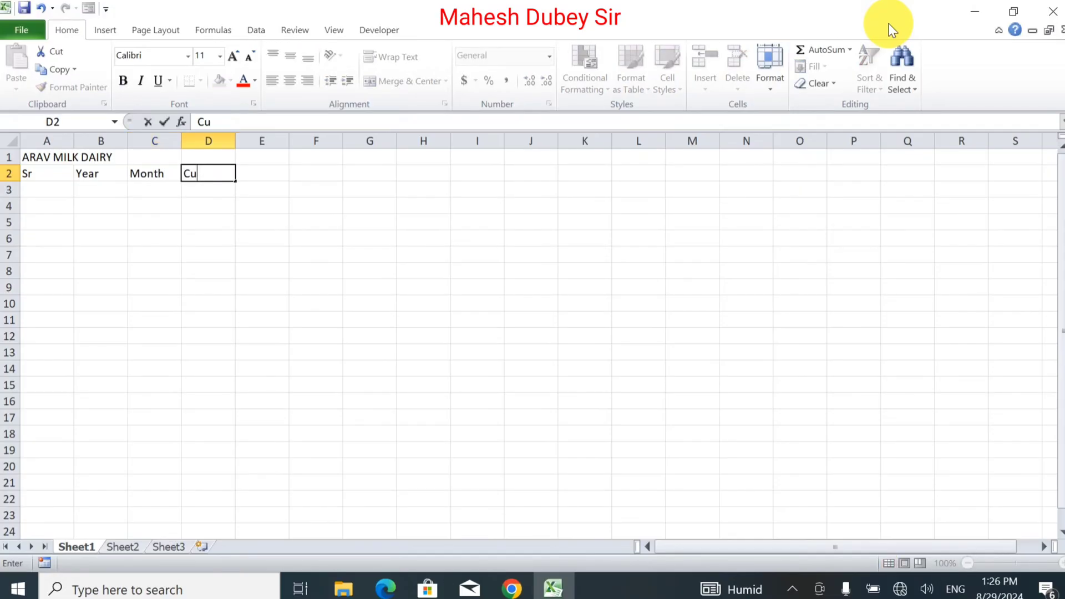
{"action": "type", "text": "stomer ID"}
{"action": "key", "text": "Tab"}
{"action": "type", "text": "Cu"}
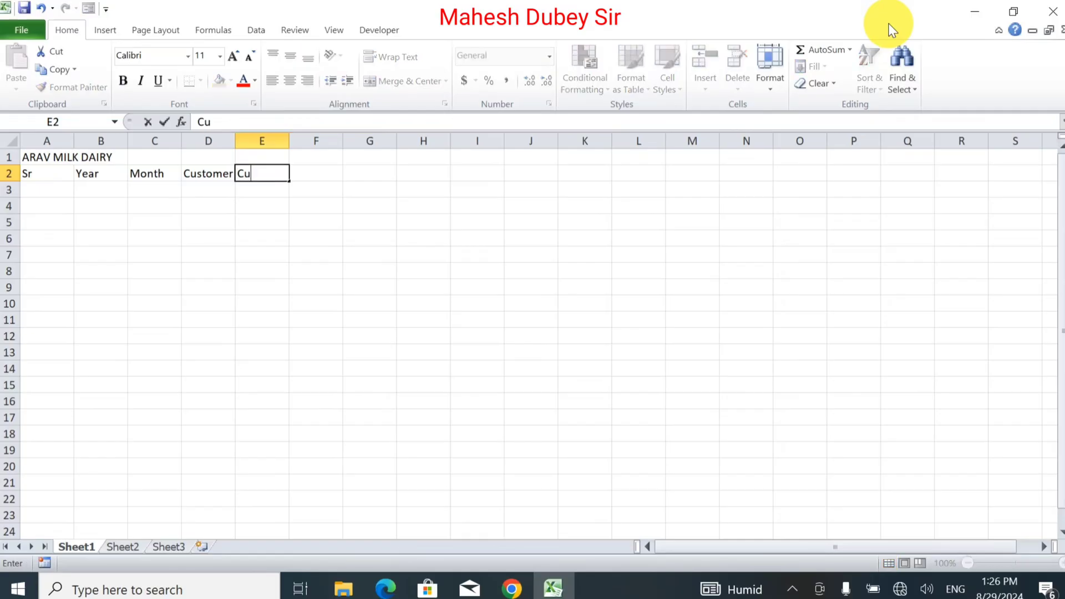
{"action": "type", "text": "stomer Name"}
{"action": "key", "text": "Tab"}
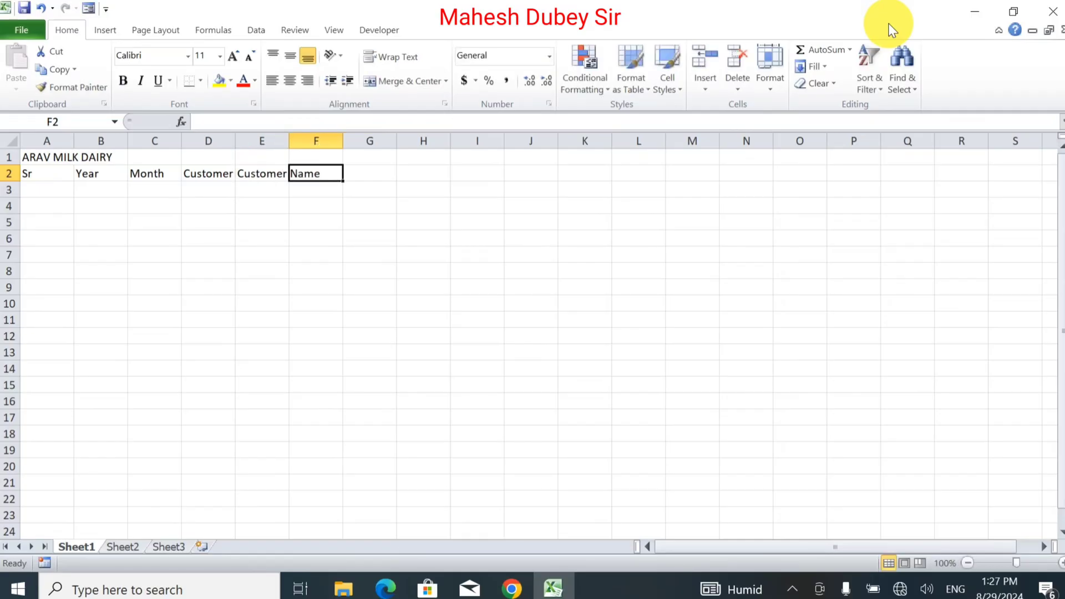
{"action": "type", "text": "Co"}
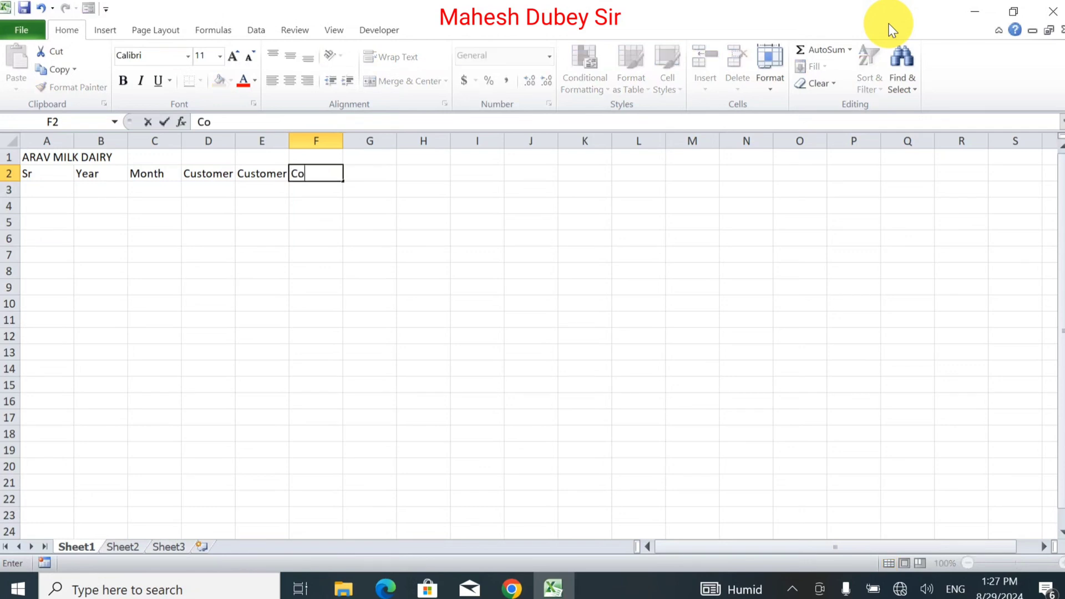
{"action": "type", "text": "ntact"}
{"action": "key", "text": "Tab"}
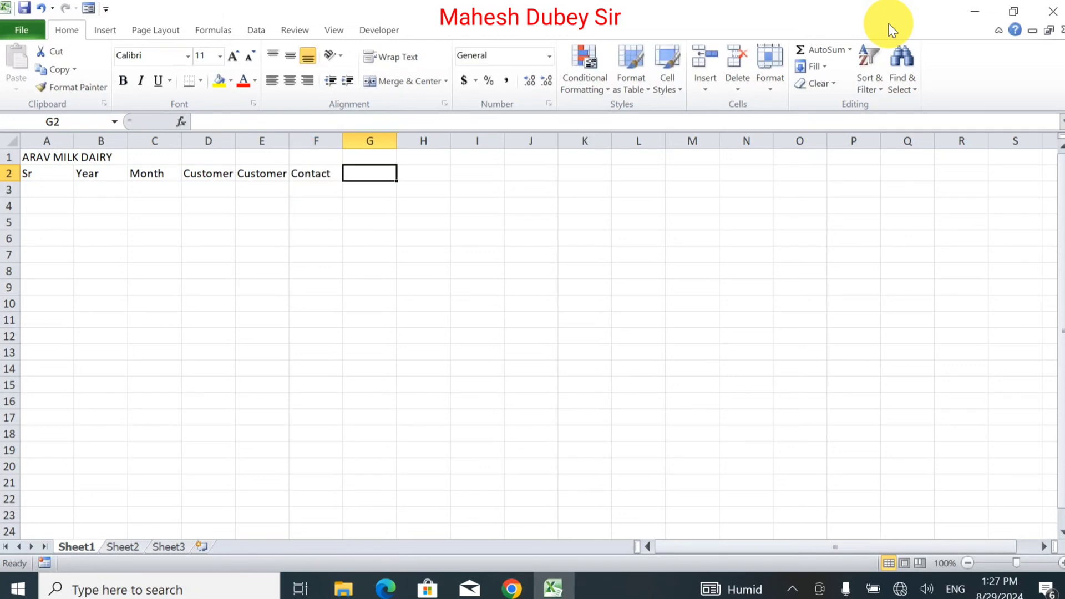
Step: Enter the headings Milk Type and Price Per Ltr. in G2:H2
{"action": "type", "text": "Milk"}
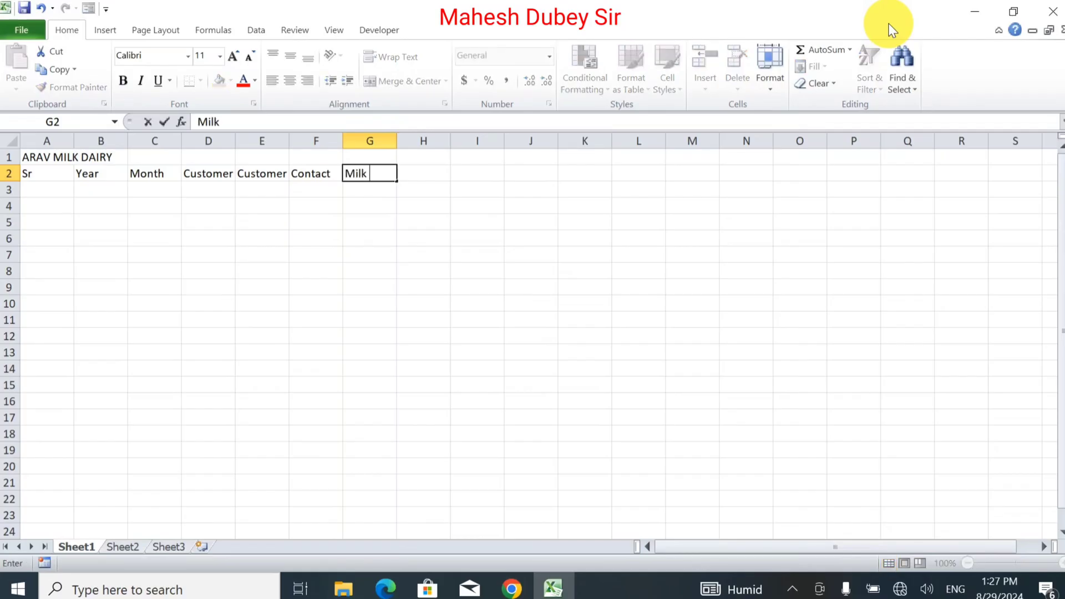
{"action": "type", "text": " Type"}
{"action": "key", "text": "Tab"}
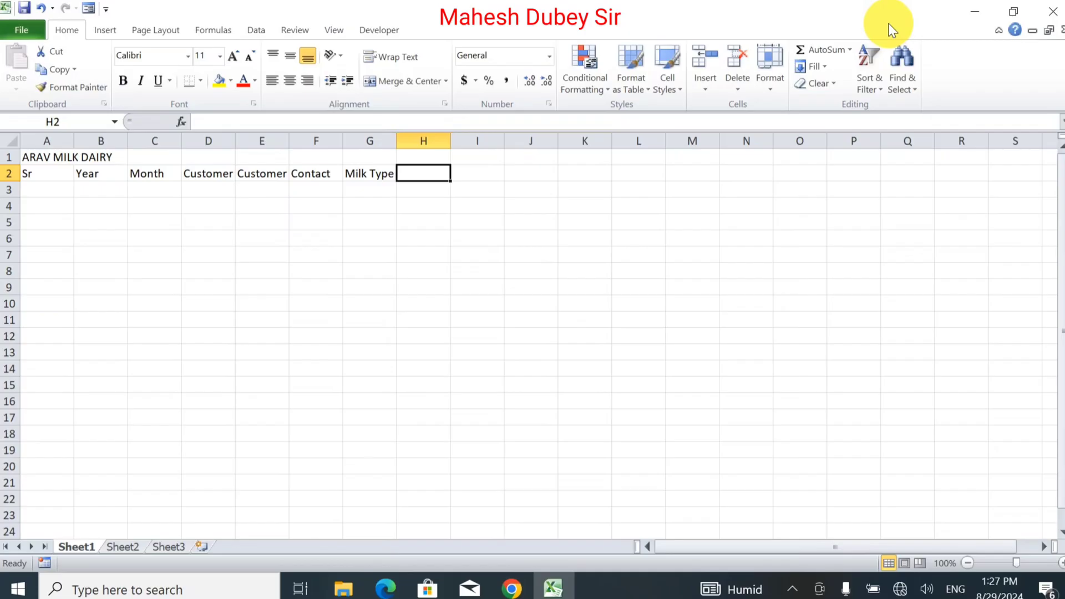
{"action": "type", "text": "P"}
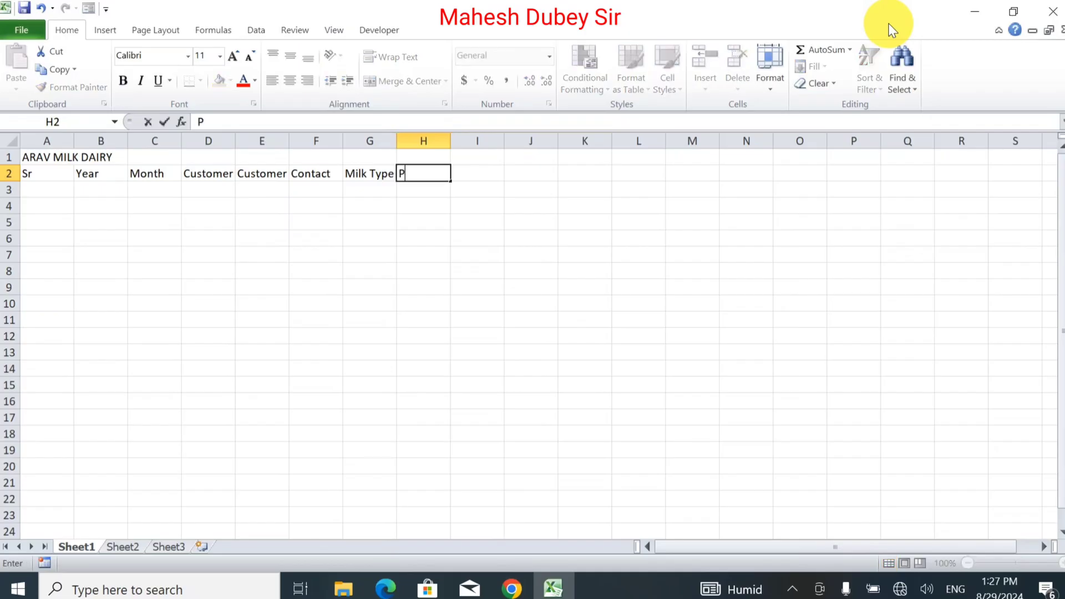
{"action": "key", "text": "BackSpace"}
{"action": "type", "text": "Price Per LT"}
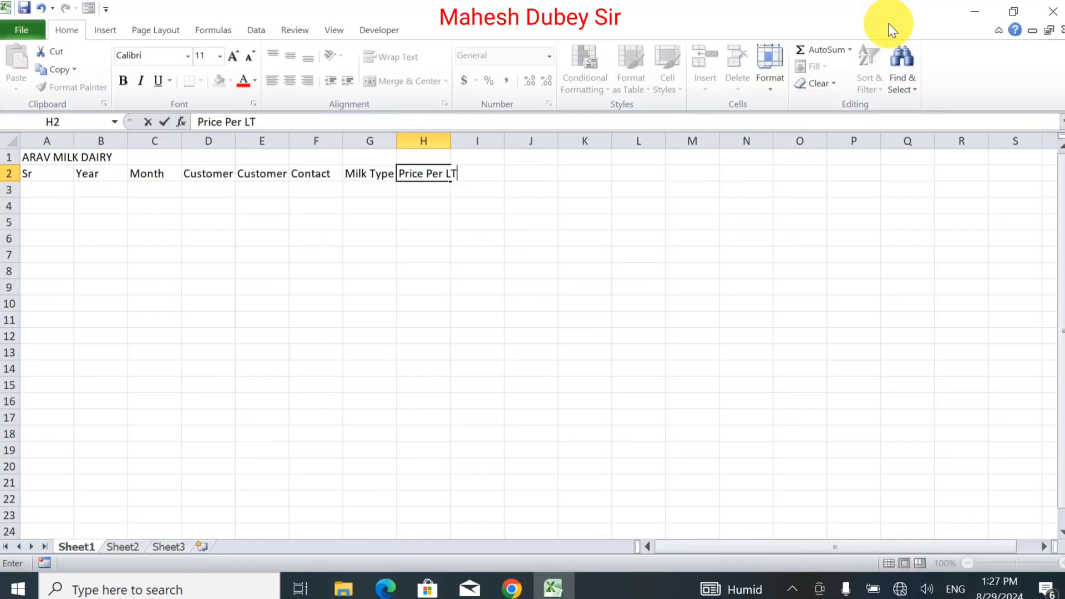
{"action": "key", "text": "BackSpace"}
{"action": "type", "text": "tr."}
{"action": "key", "text": "Tab"}
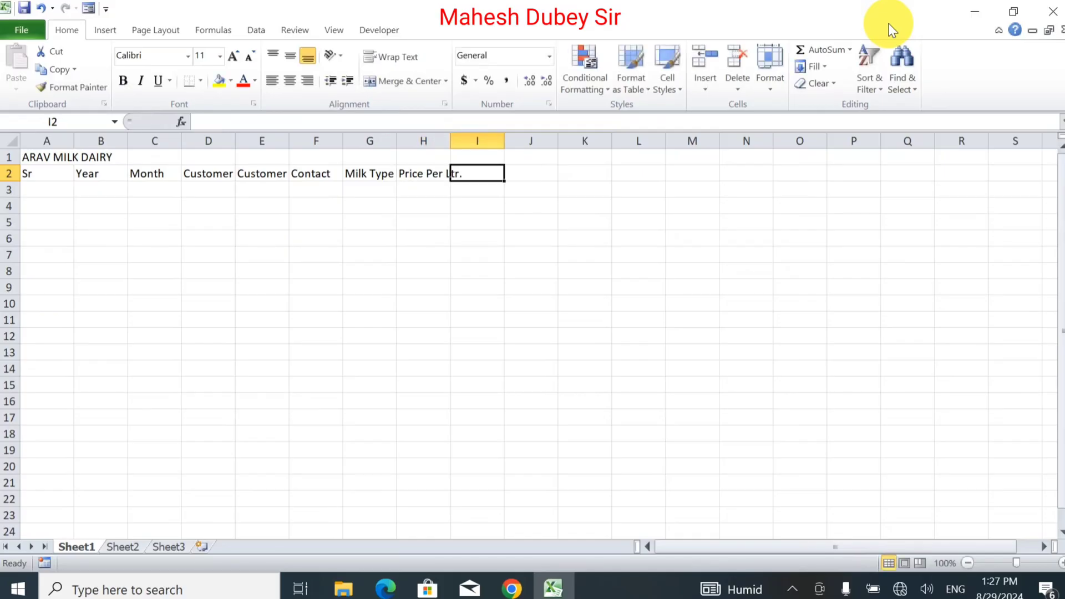
Step: Add the headings QTY and Amount in I2:J2
{"action": "type", "text": "Q"}
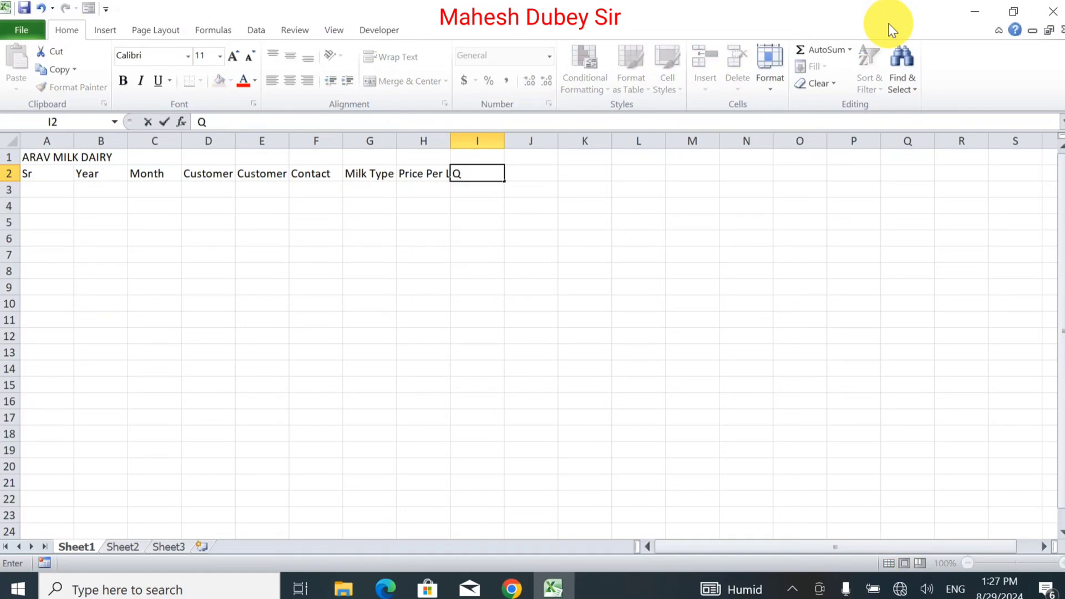
{"action": "type", "text": "TY"}
{"action": "key", "text": "Tab"}
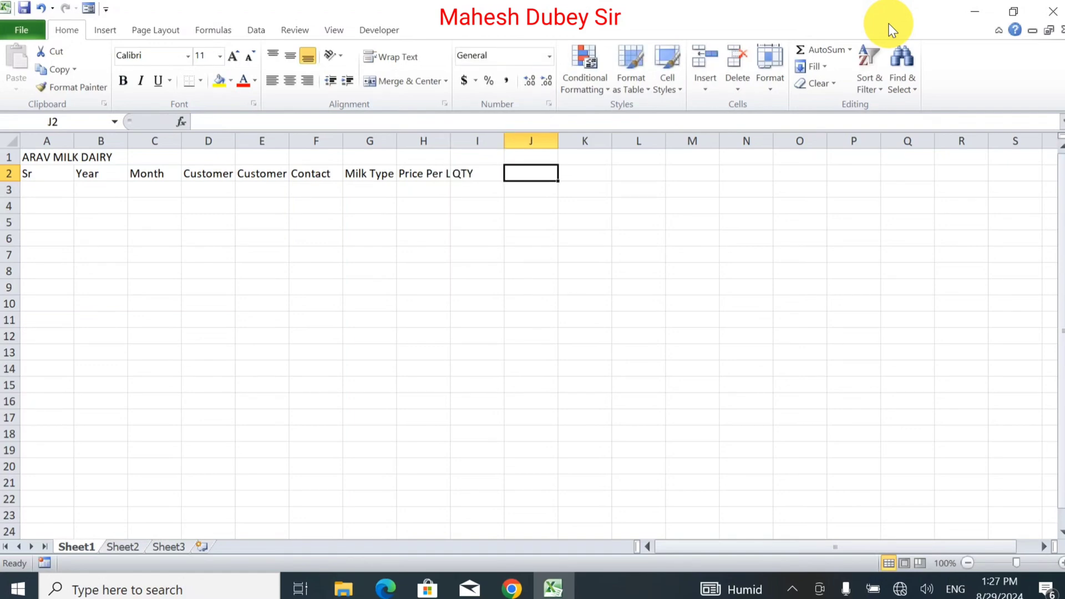
{"action": "type", "text": "Amount"}
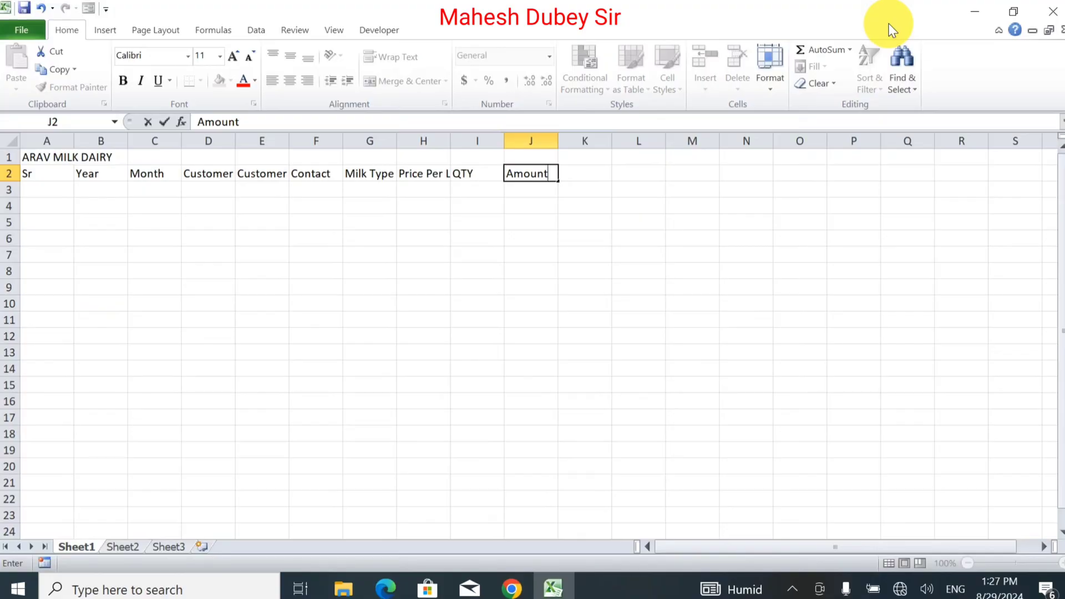
{"action": "key", "text": "Left"}
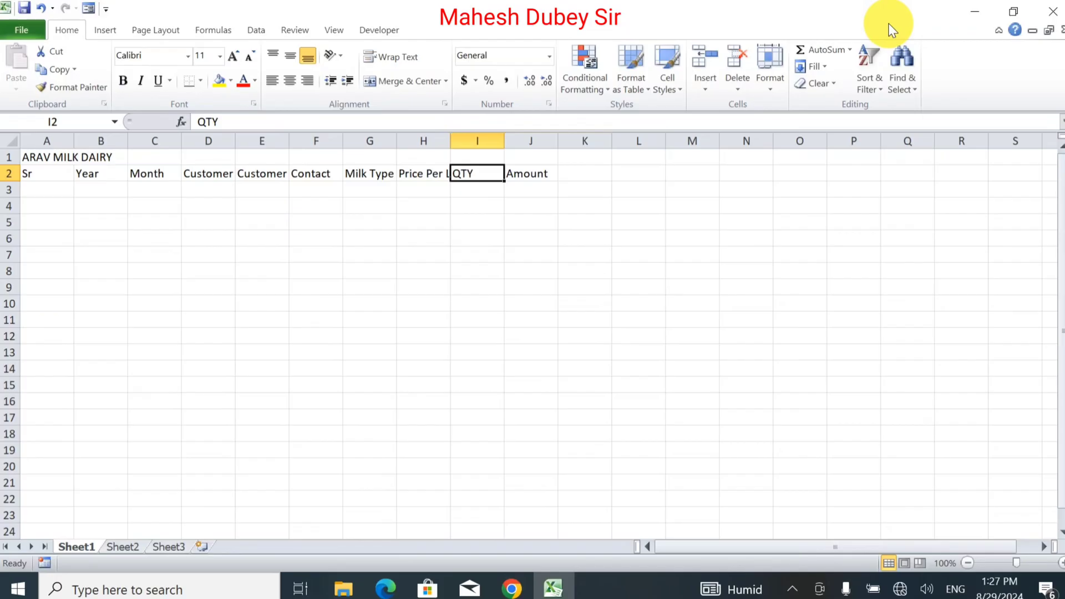
{"action": "key", "text": "Right"}
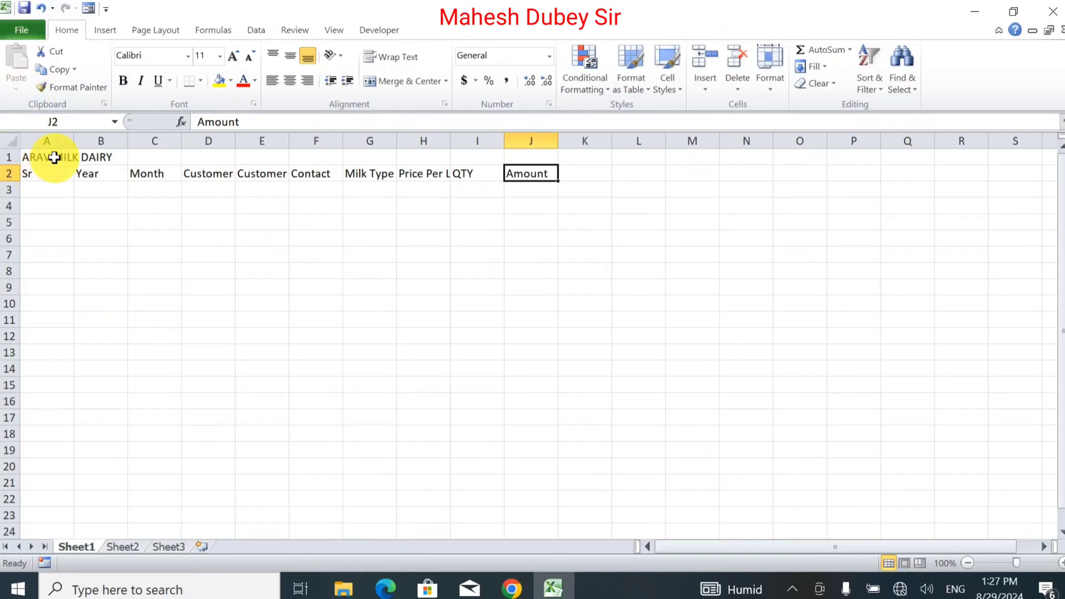
Step: Merge and centre the title across A1:J1, enlarge it to 16 and bold it
{"action": "left_click_drag", "start_coordinate": [54, 157], "coordinate": [534, 151]}
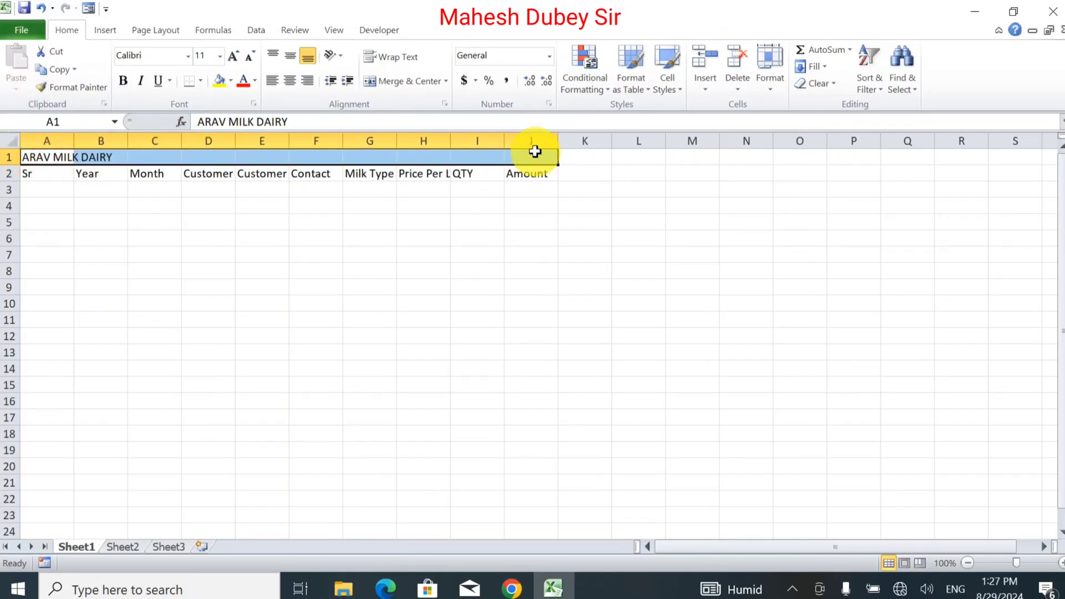
{"action": "left_click", "coordinate": [393, 89]}
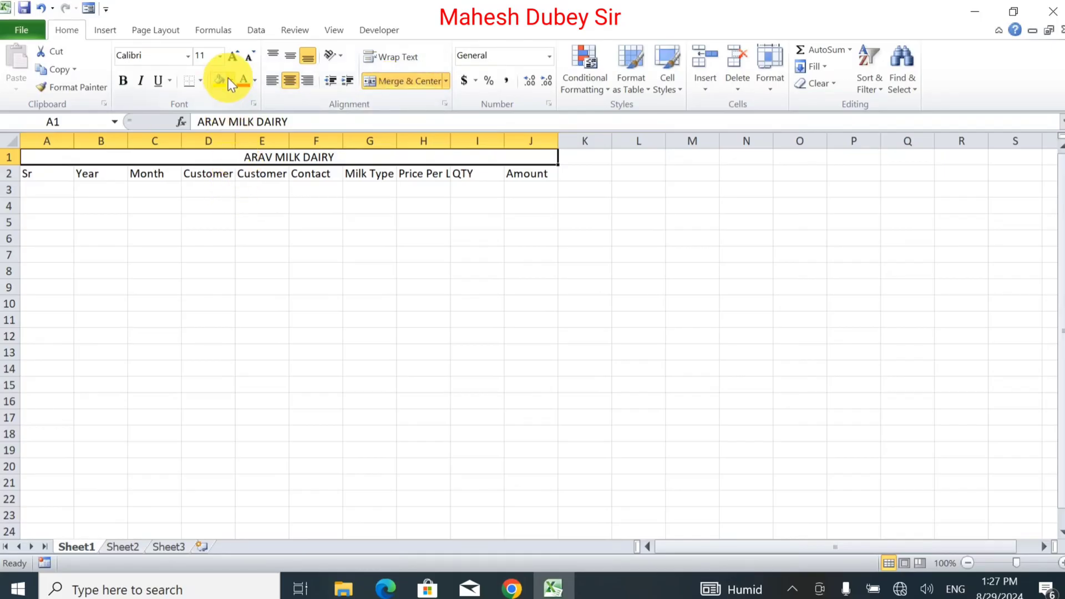
{"action": "left_click", "coordinate": [234, 56]}
{"action": "left_click", "coordinate": [234, 56]}
{"action": "left_click", "coordinate": [234, 55]}
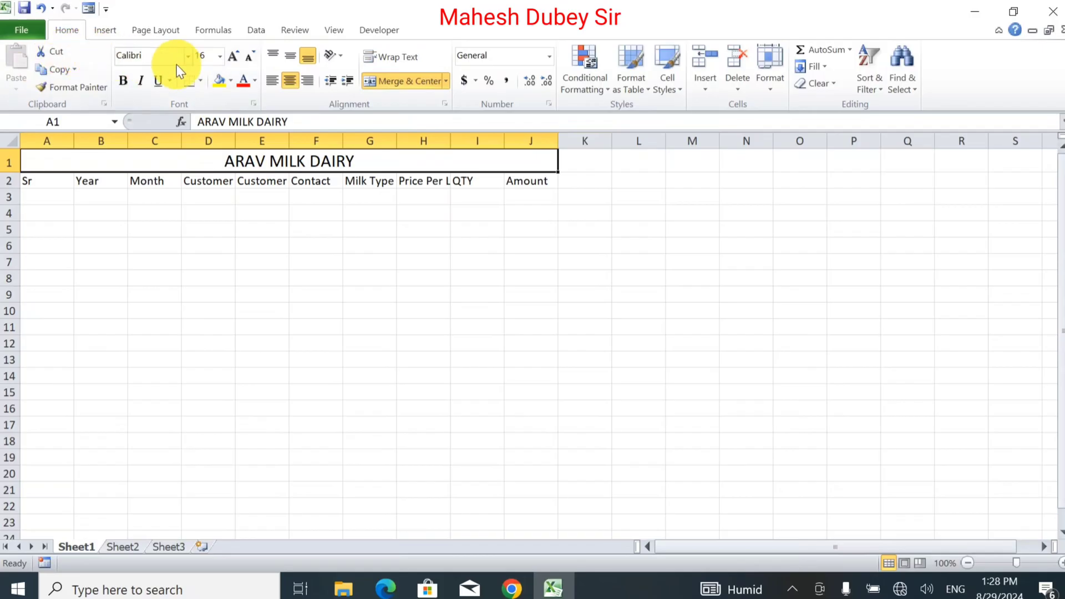
{"action": "left_click", "coordinate": [122, 81]}
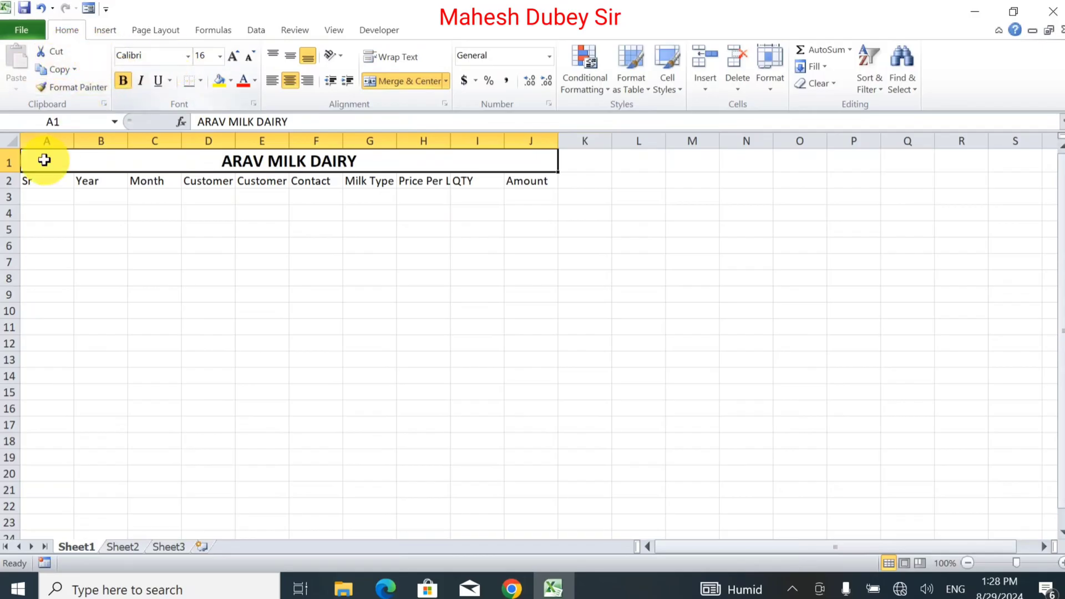
Step: Make the row-2 headers A2:J2 bold at font size 14
{"action": "left_click_drag", "start_coordinate": [35, 181], "coordinate": [516, 190]}
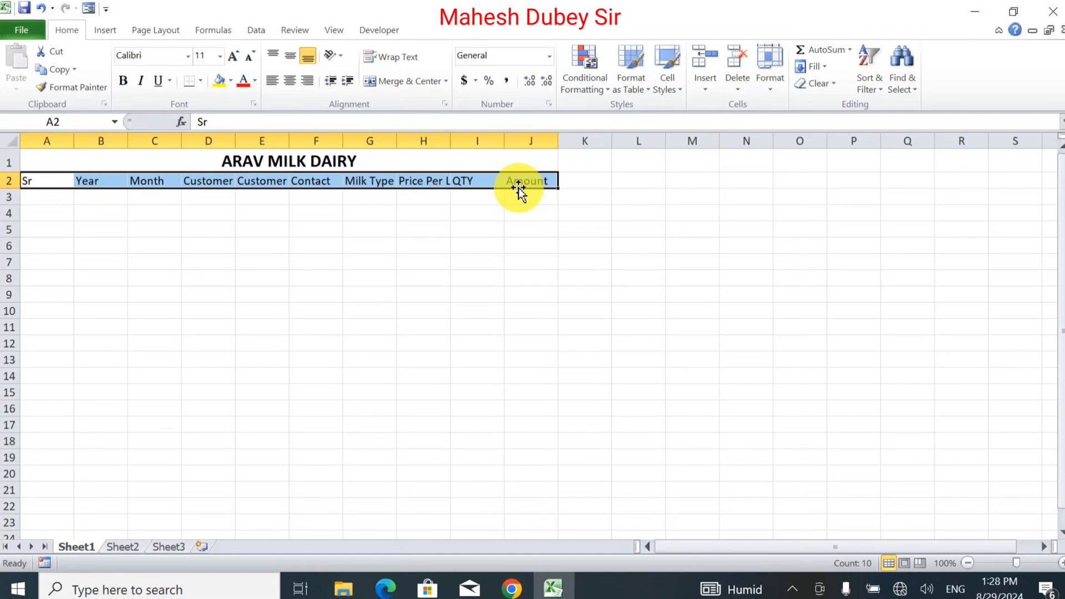
{"action": "left_click", "coordinate": [236, 62]}
{"action": "left_click", "coordinate": [235, 61]}
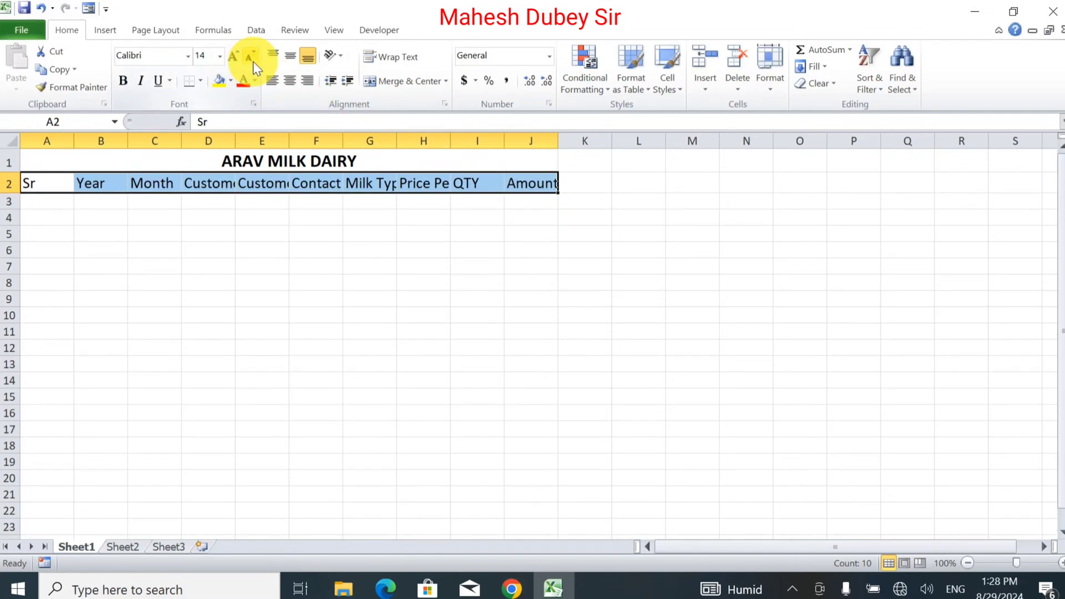
{"action": "left_click", "coordinate": [253, 61]}
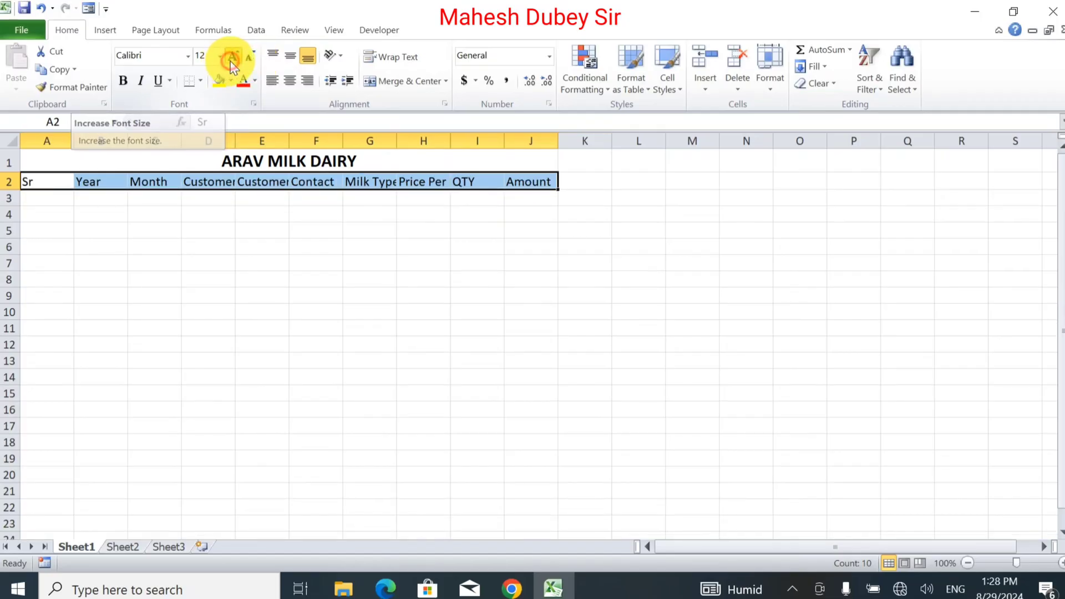
{"action": "left_click", "coordinate": [230, 61]}
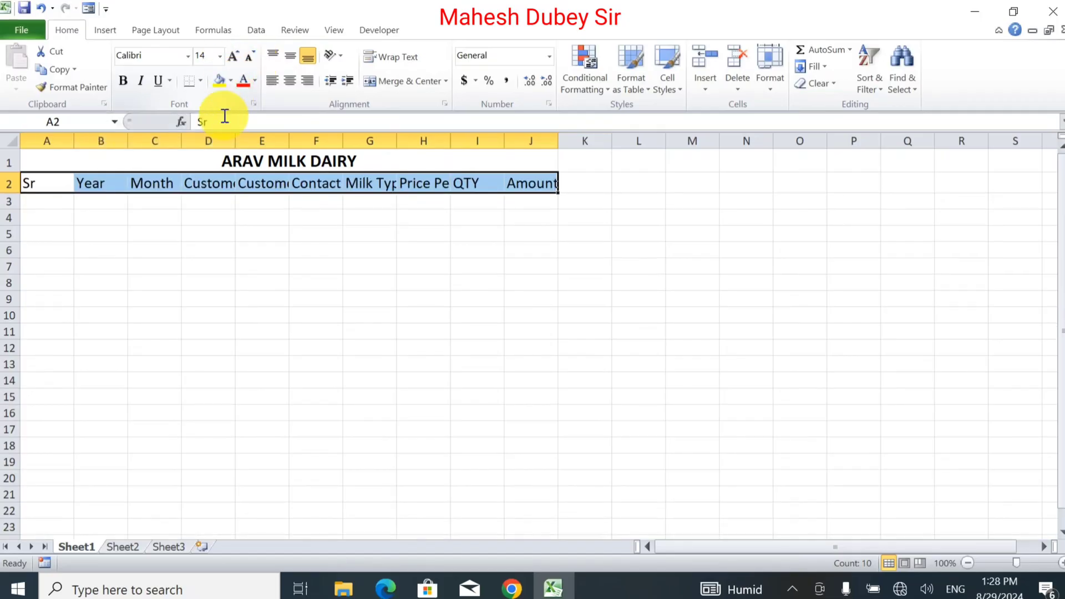
{"action": "left_click", "coordinate": [120, 76]}
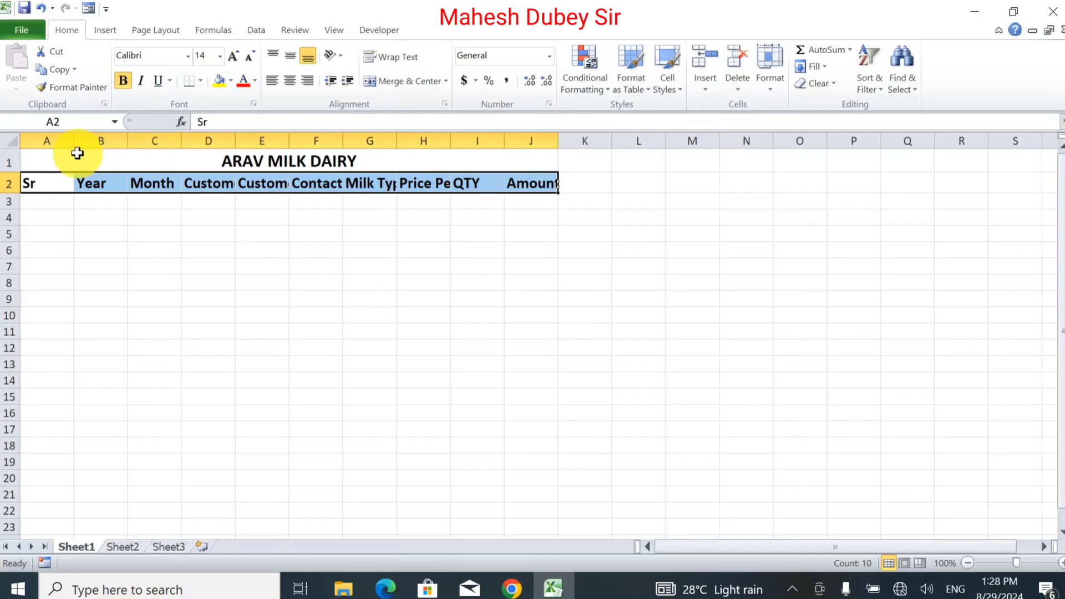
Step: AutoFit columns A through J to their contents
{"action": "left_click", "coordinate": [53, 137]}
{"action": "left_click_drag", "start_coordinate": [53, 135], "coordinate": [525, 138]}
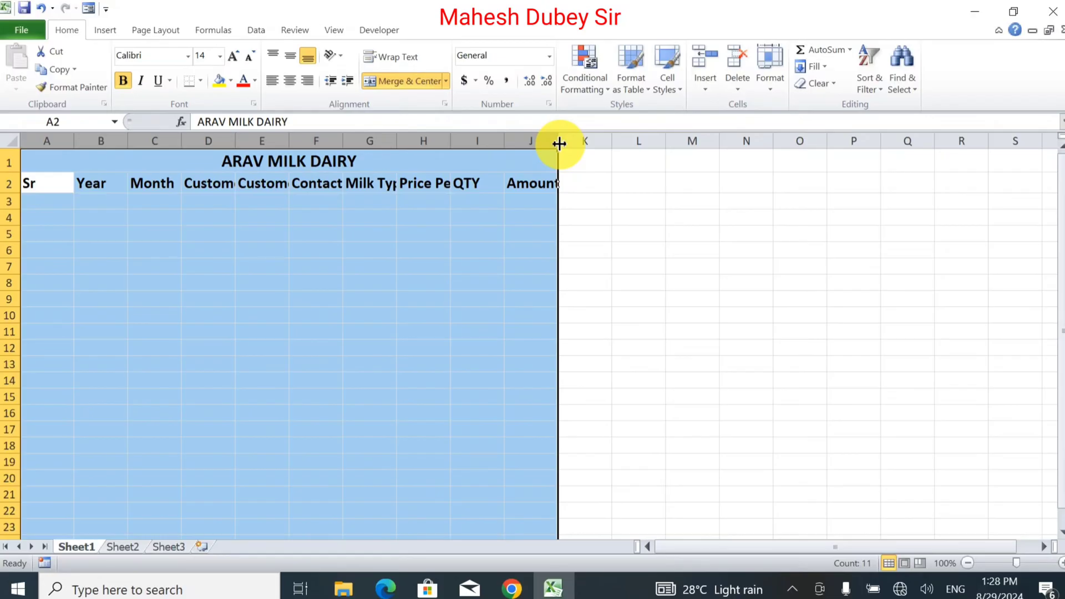
{"action": "double_click", "coordinate": [559, 143]}
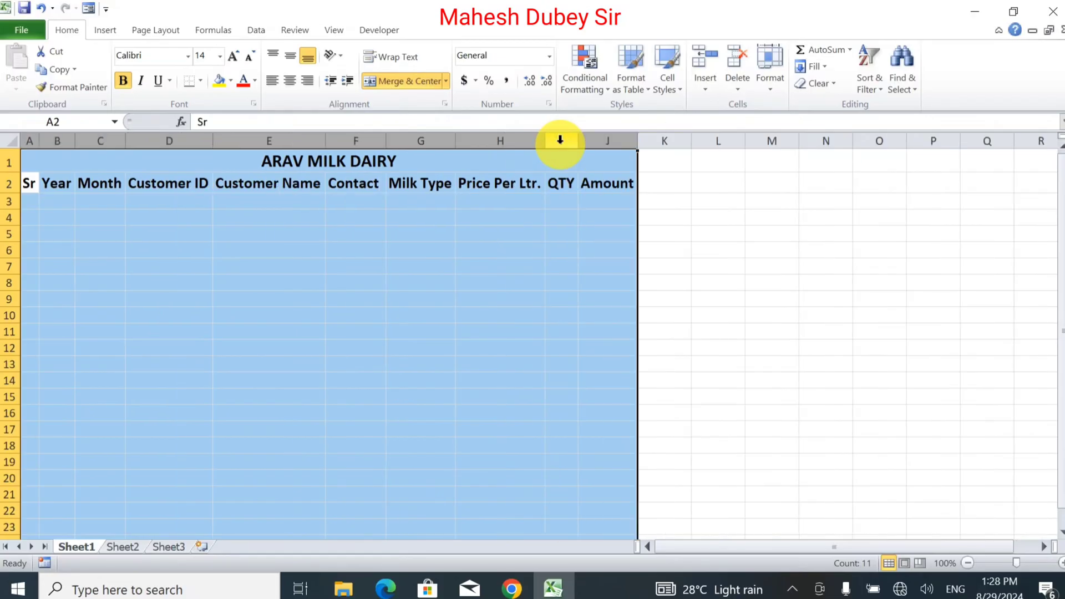
{"action": "left_click", "coordinate": [357, 236]}
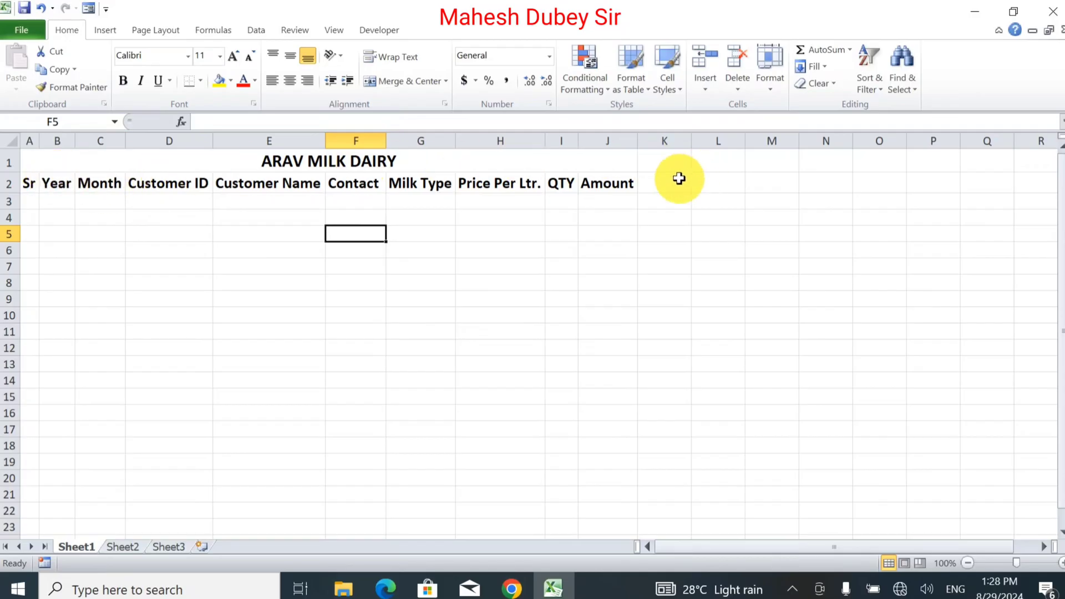
Step: Number A3:A22 from 1 to 20 using a 1, 2 fill series, and widen column A slightly
{"action": "left_click", "coordinate": [29, 198]}
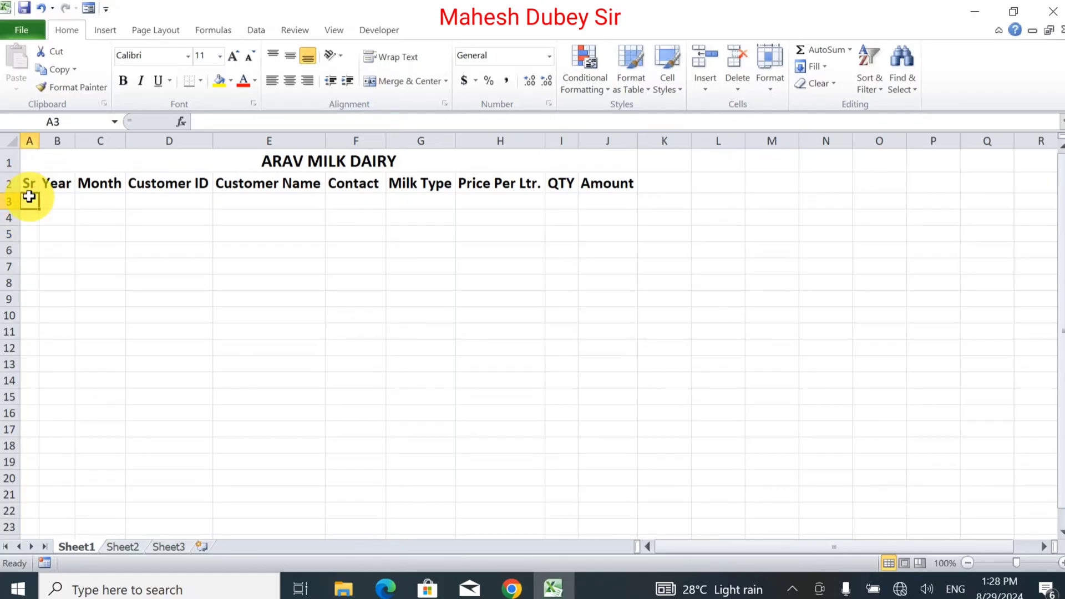
{"action": "type", "text": "1"}
{"action": "key", "text": "Return"}
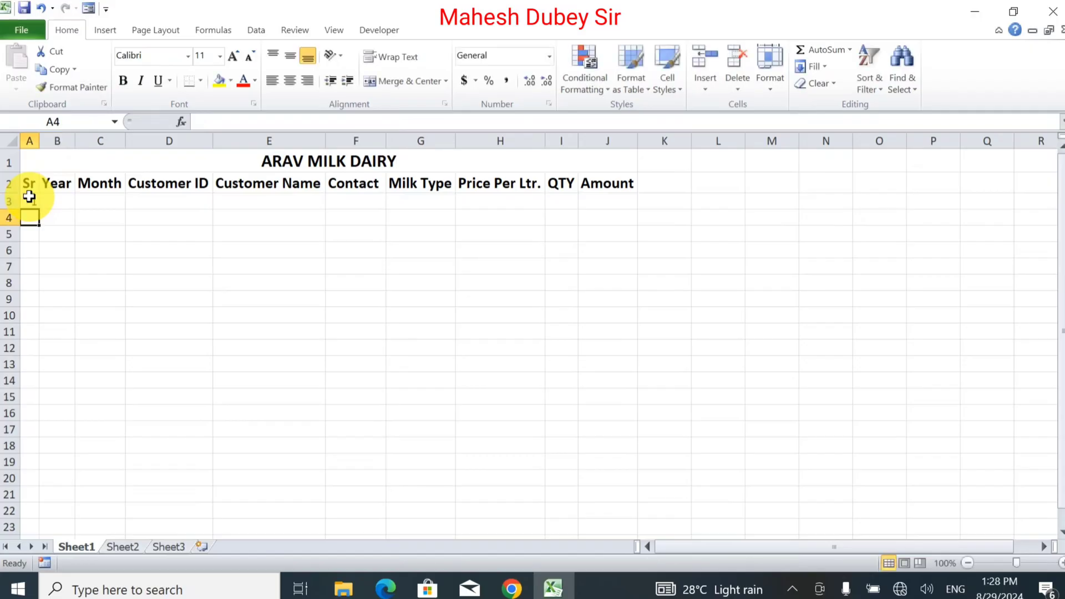
{"action": "type", "text": "2"}
{"action": "key", "text": "Return"}
{"action": "left_click_drag", "start_coordinate": [29, 196], "coordinate": [39, 444]}
{"action": "key", "text": "Up"}
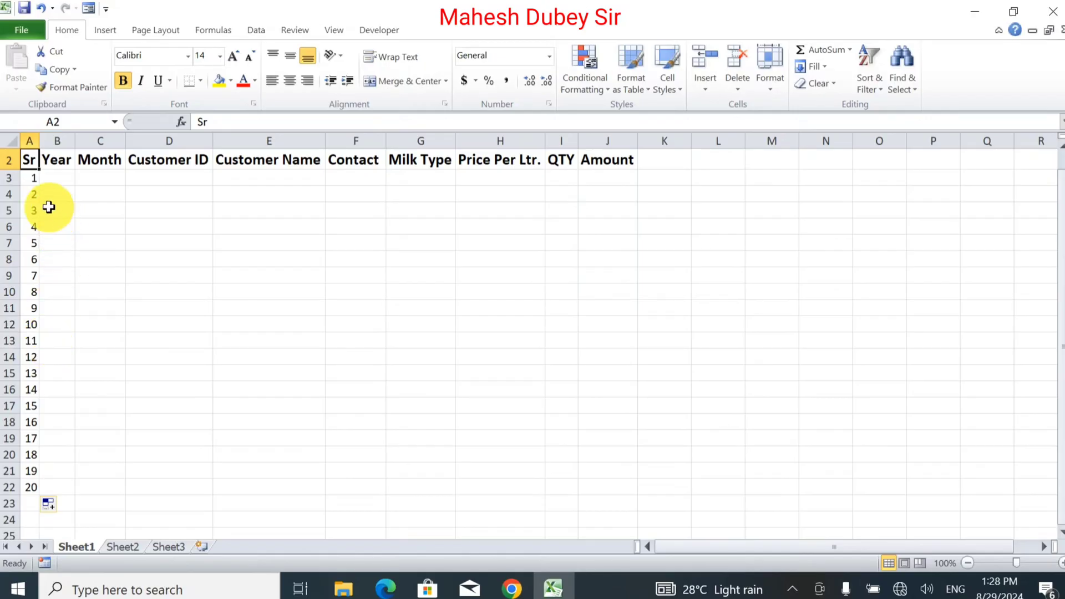
{"action": "left_click_drag", "start_coordinate": [39, 139], "coordinate": [44, 140]}
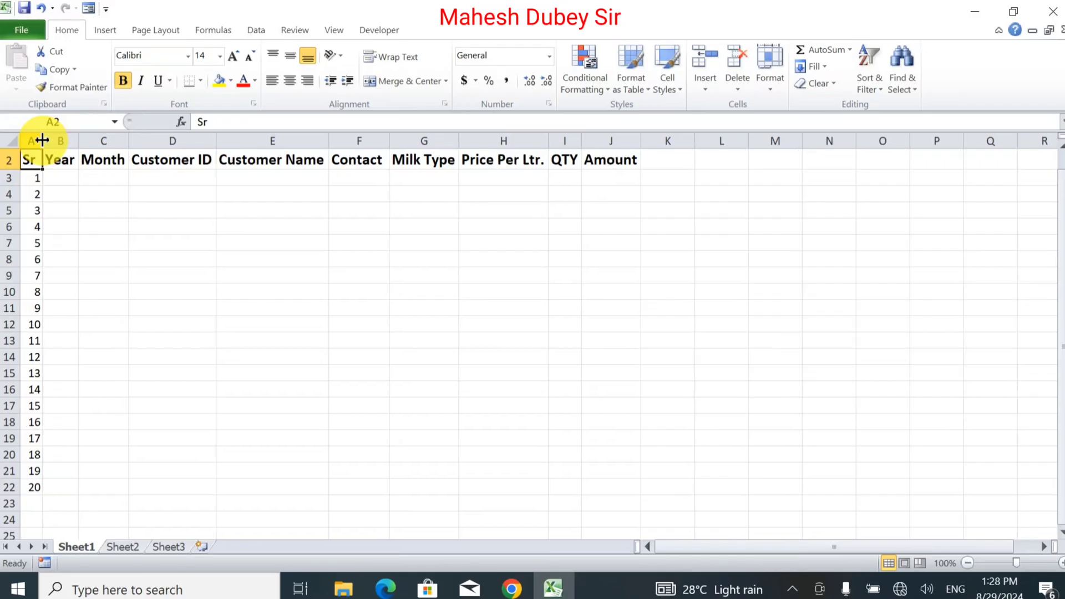
Step: Enter 2024 in B3 and fill it down to B22
{"action": "left_click", "coordinate": [77, 182]}
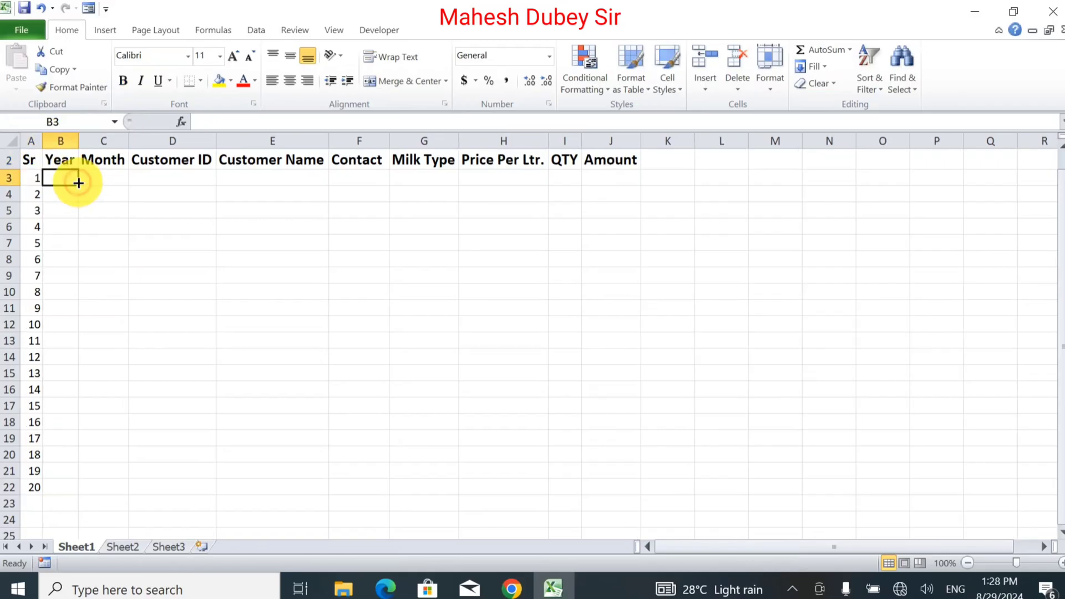
{"action": "type", "text": "2024"}
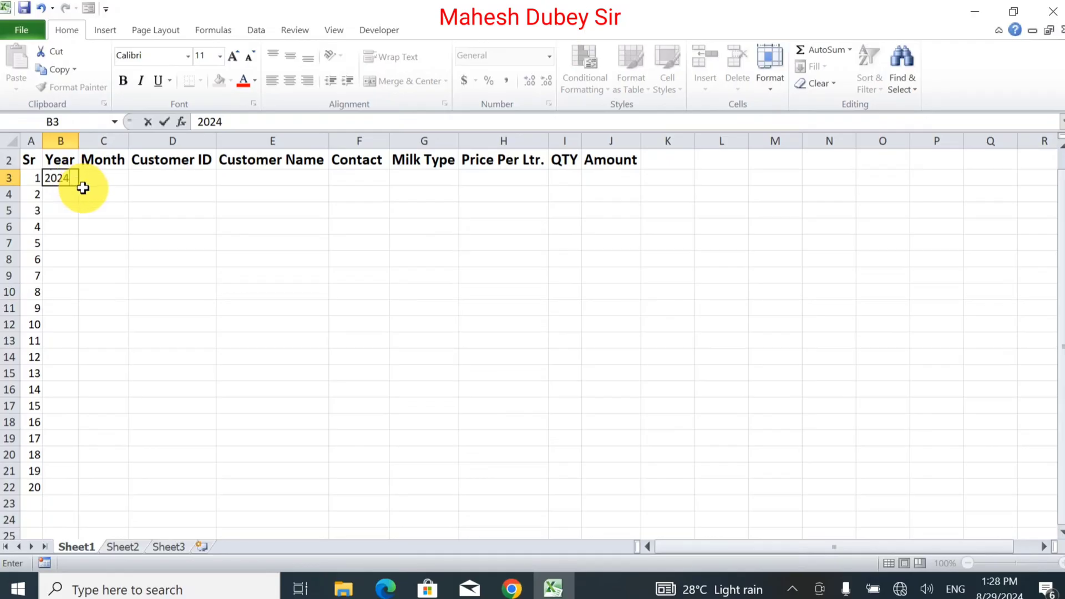
{"action": "left_click_drag", "start_coordinate": [92, 257], "coordinate": [100, 488]}
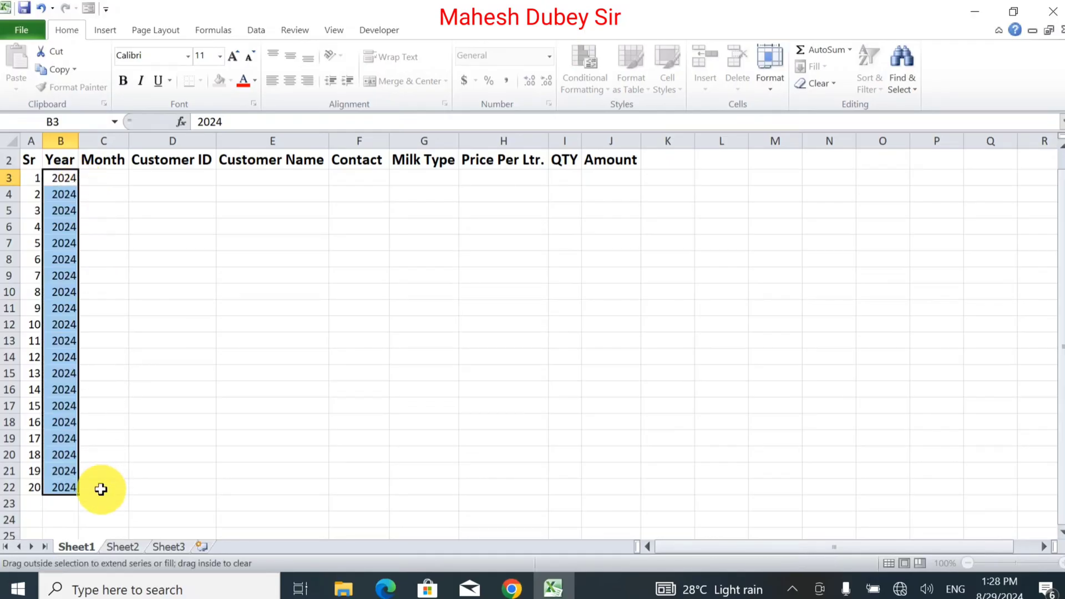
{"action": "left_click", "coordinate": [91, 179]}
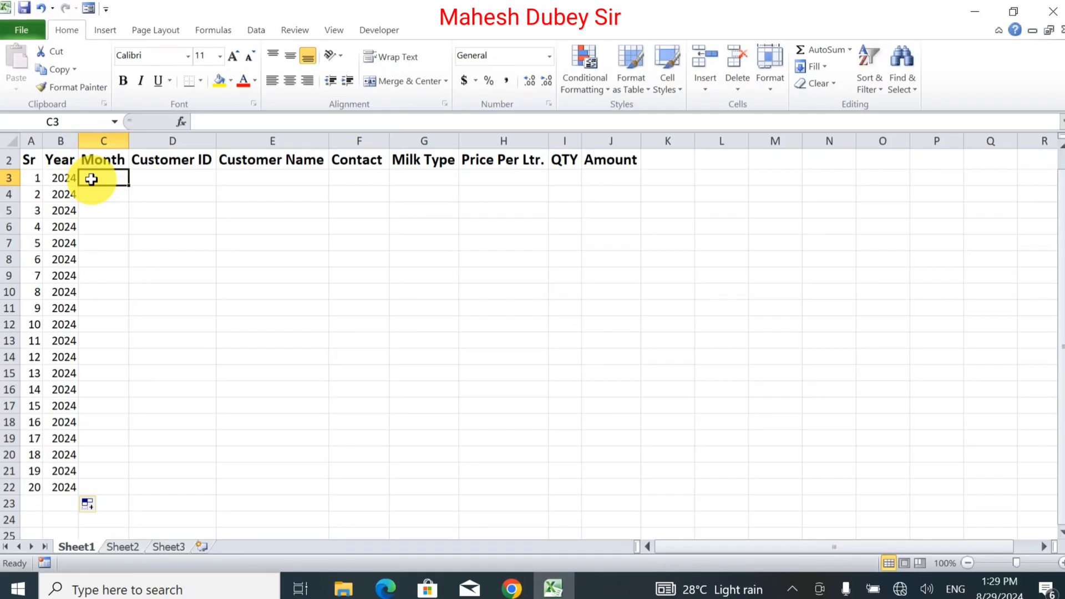
Step: Enter August in C3 and fill it down to C22 using Copy Cells
{"action": "type", "text": "M"}
{"action": "key", "text": "BackSpace"}
{"action": "key", "text": "BackSpace"}
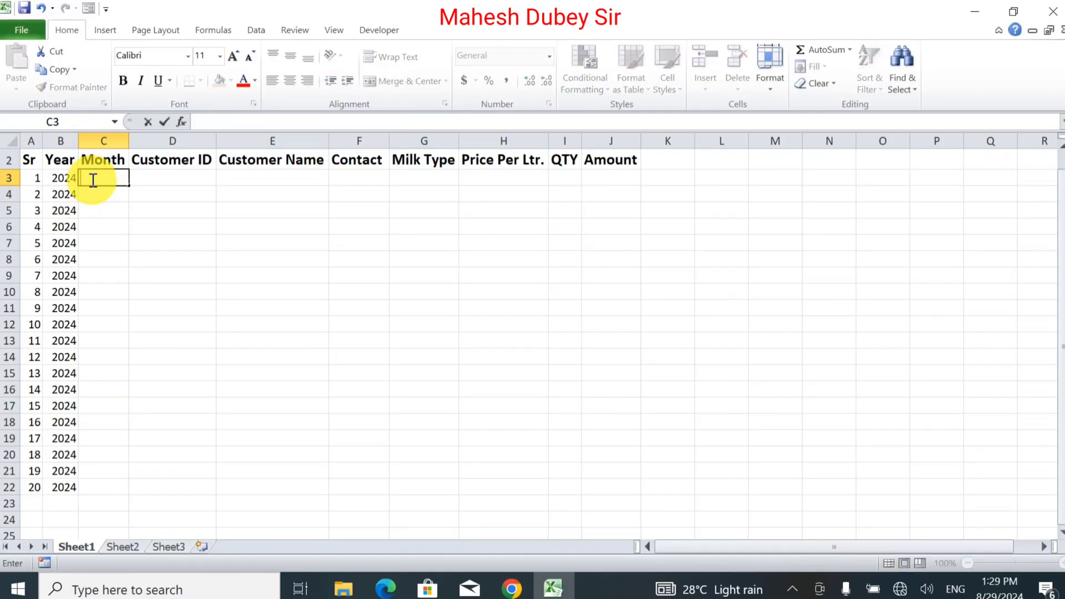
{"action": "type", "text": "August"}
{"action": "key", "text": "Tab"}
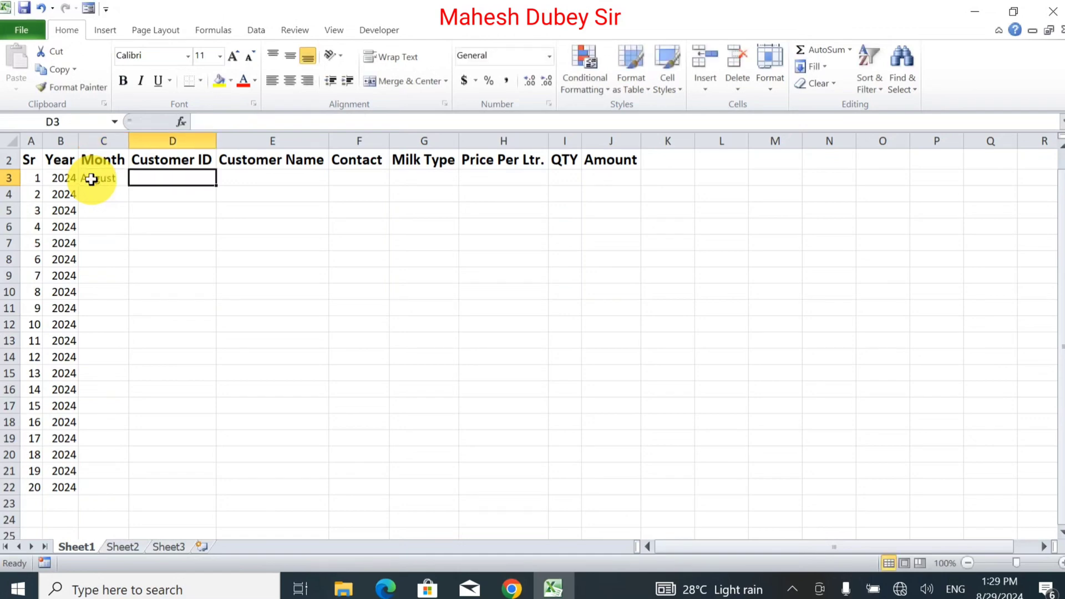
{"action": "left_click", "coordinate": [92, 180]}
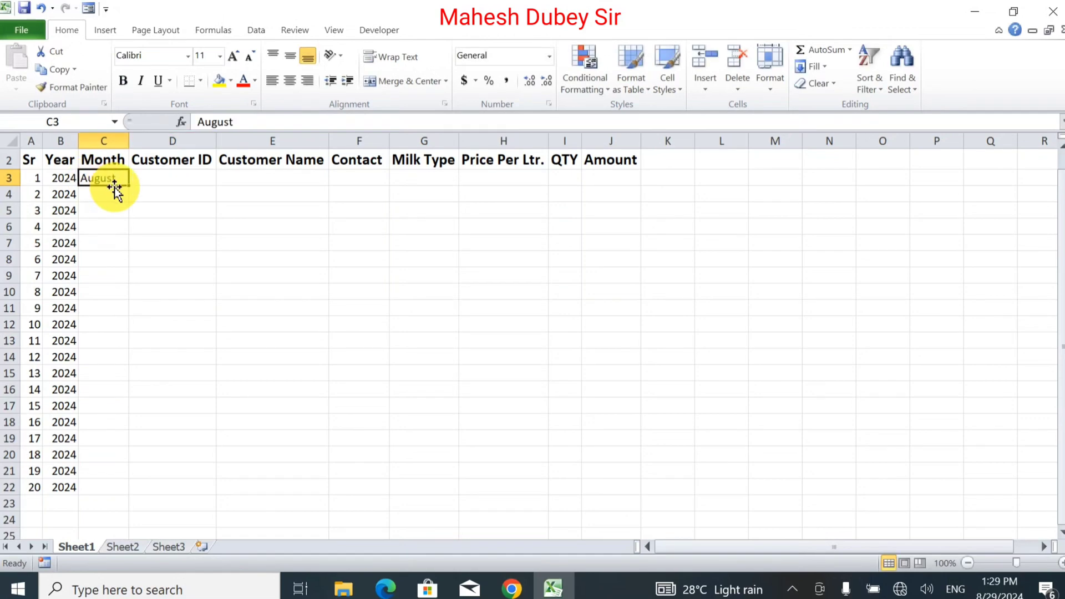
{"action": "left_click_drag", "start_coordinate": [130, 185], "coordinate": [118, 495]}
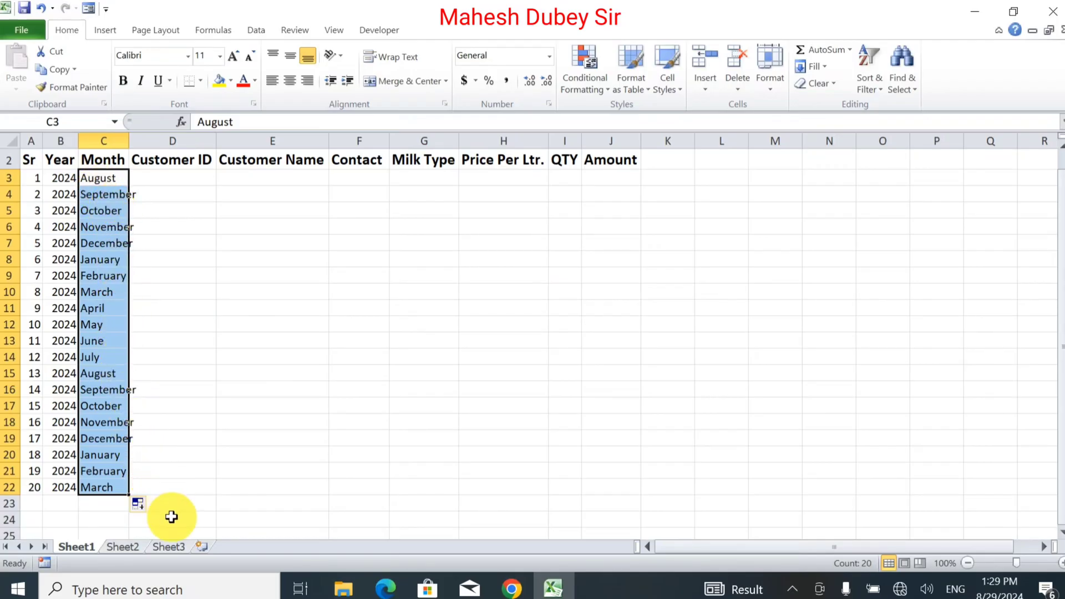
{"action": "left_click", "coordinate": [142, 506]}
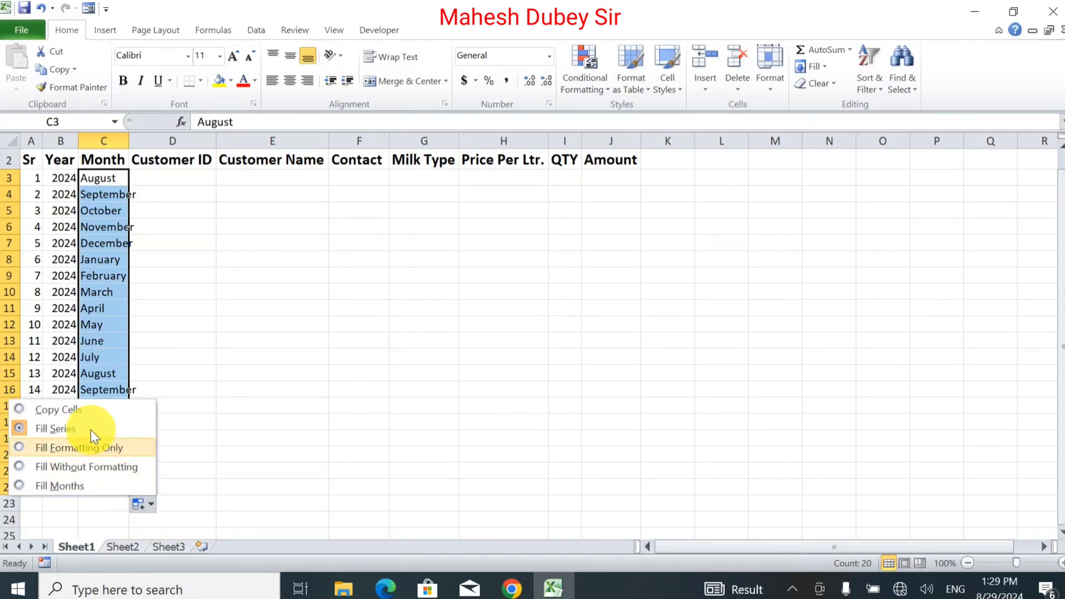
{"action": "left_click", "coordinate": [74, 410]}
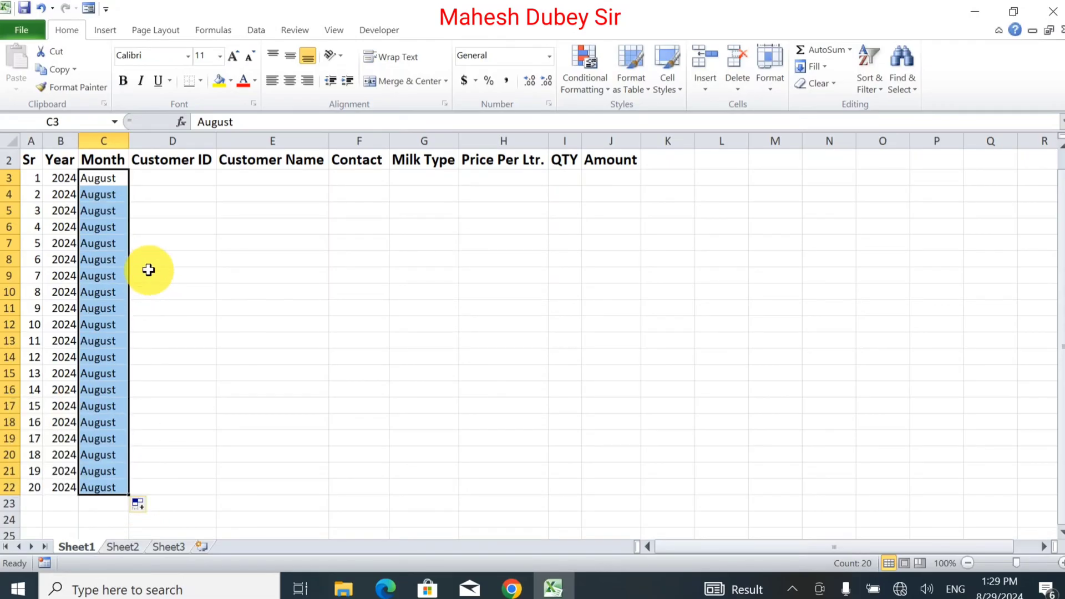
{"action": "left_click", "coordinate": [171, 174]}
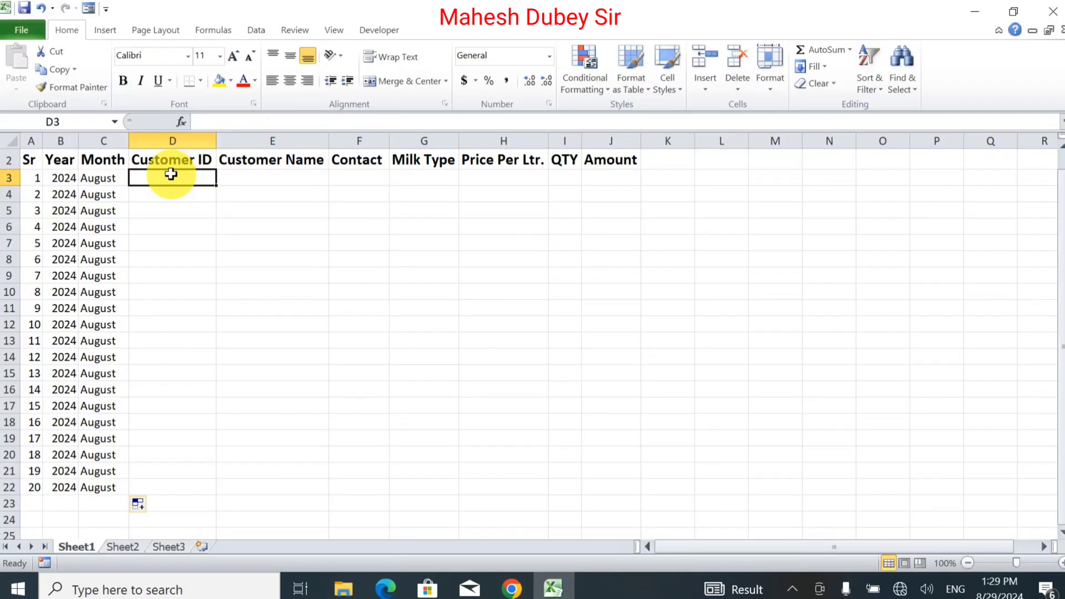
Step: Enter AMD0001 in D3 and fill the IDs down to AMD0020 in D22
{"action": "key", "text": "ctrl+Home"}
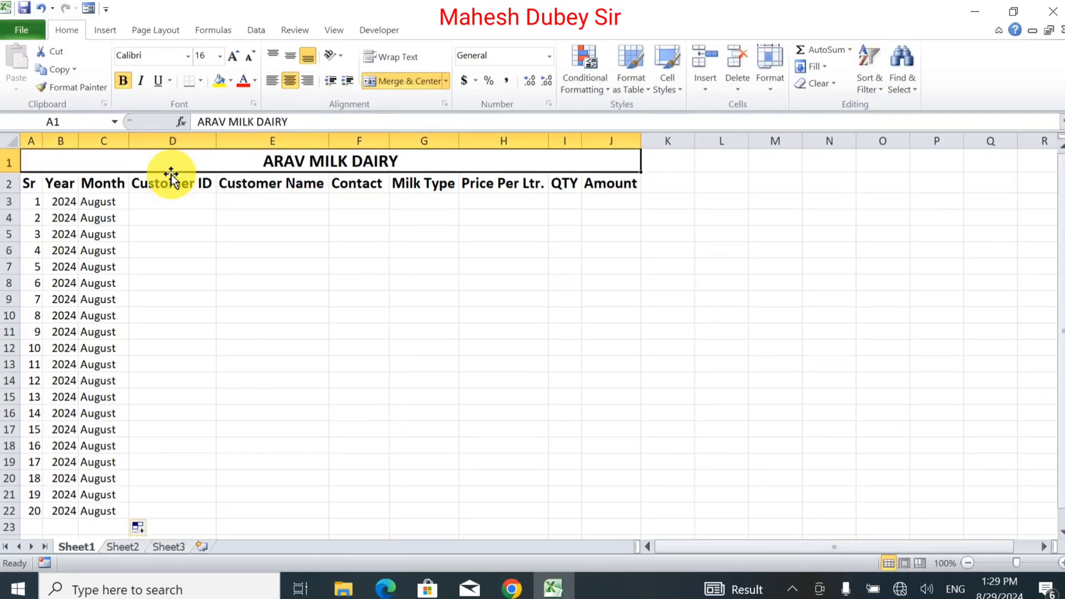
{"action": "key", "text": "Down"}
{"action": "key", "text": "Down"}
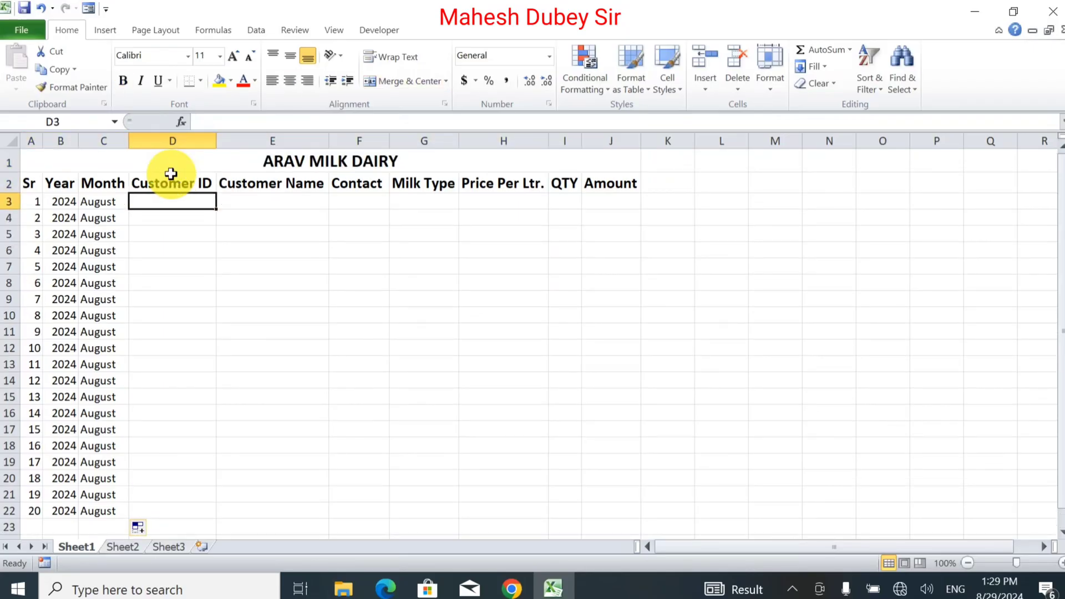
{"action": "type", "text": "AMD"}
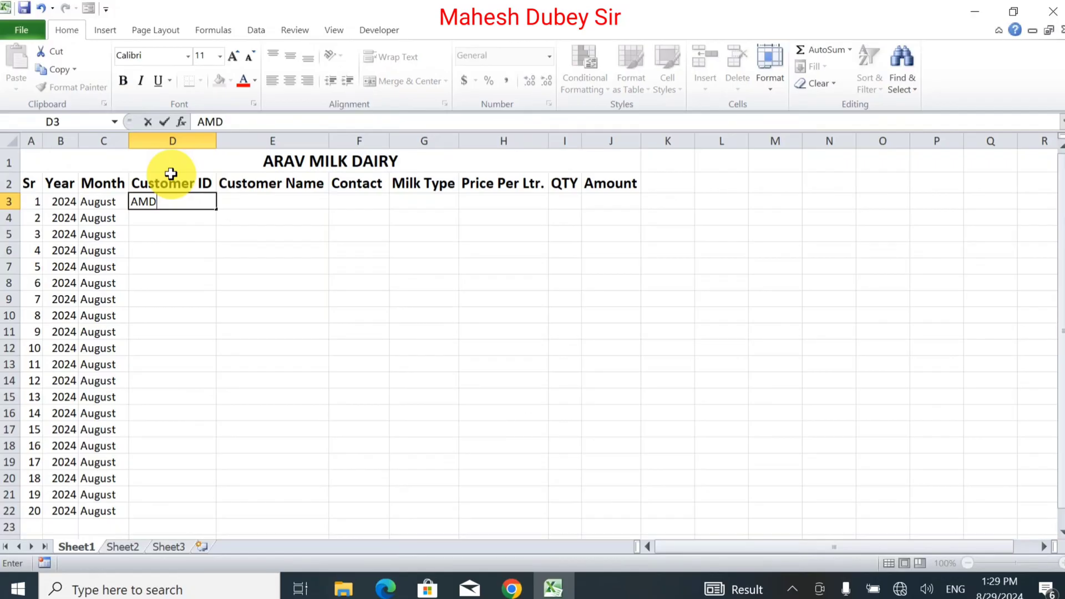
{"action": "type", "text": "0001"}
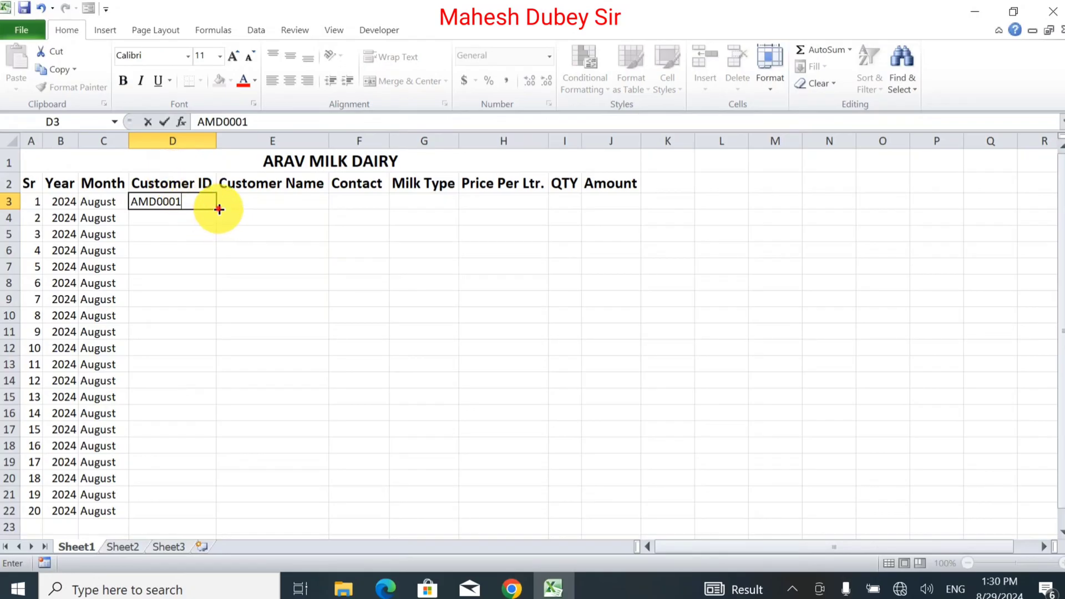
{"action": "left_click_drag", "start_coordinate": [216, 207], "coordinate": [228, 517]}
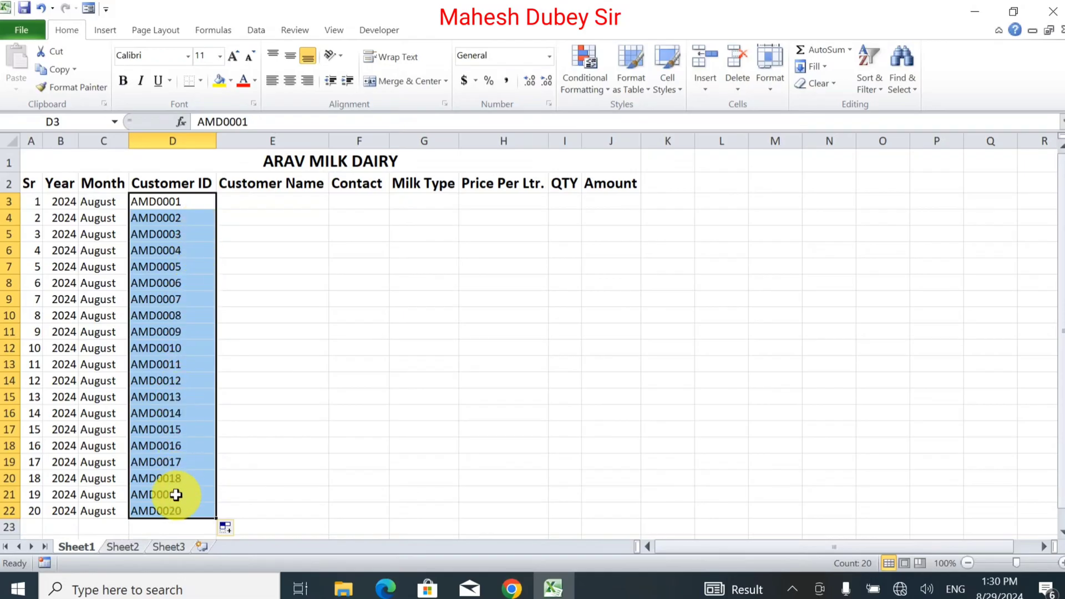
Step: Enter the first ten customer names in E3:E12
{"action": "left_click", "coordinate": [293, 205]}
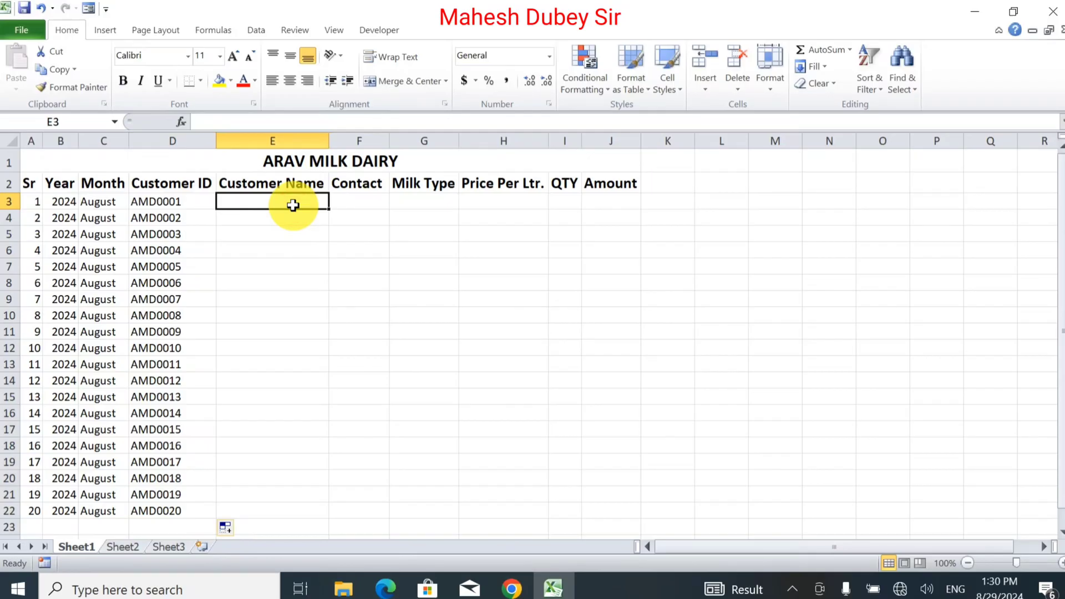
{"action": "type", "text": "Sa"}
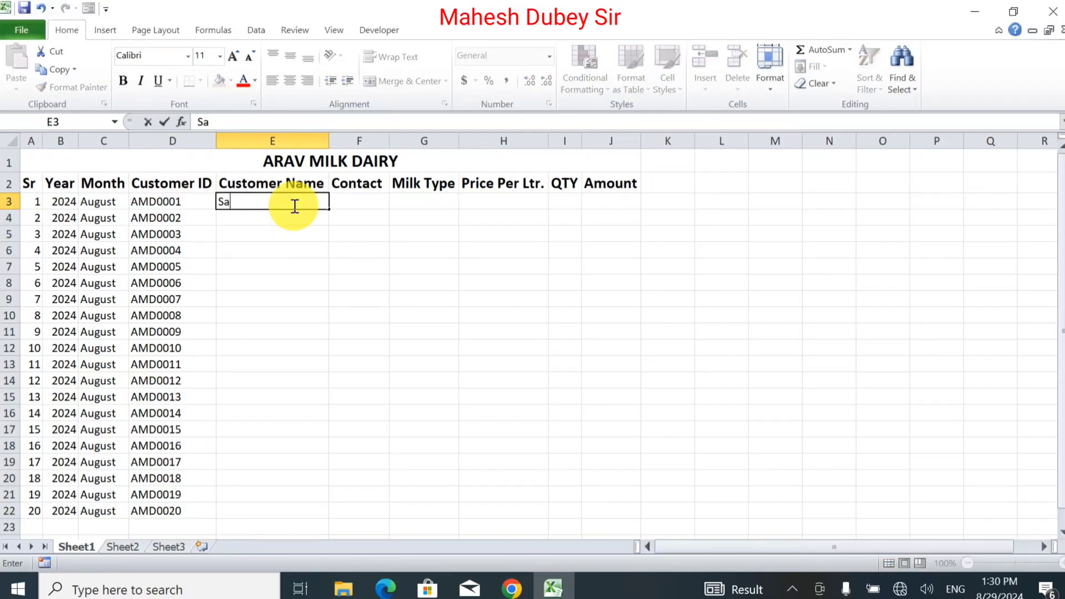
{"action": "type", "text": "urabh"}
{"action": "key", "text": "Return"}
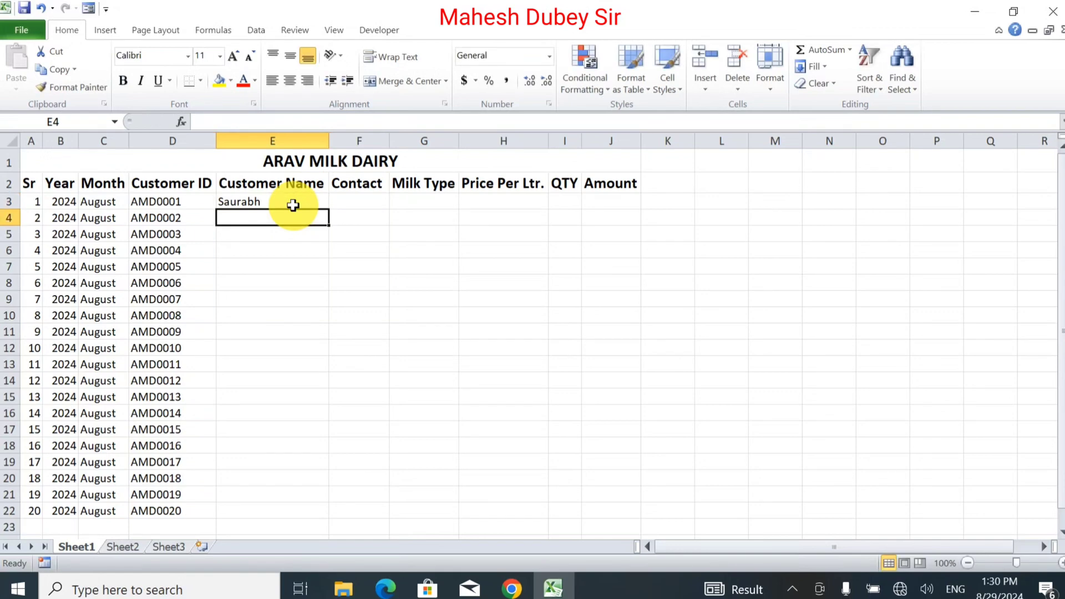
{"action": "type", "text": "Sachin"}
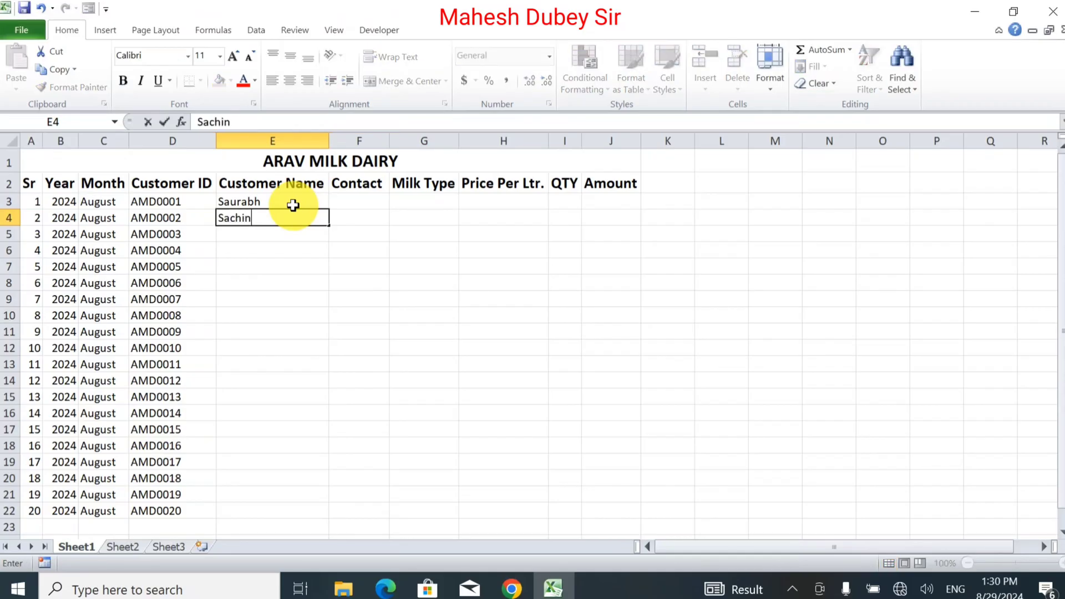
{"action": "key", "text": "Return"}
{"action": "type", "text": "Aman"}
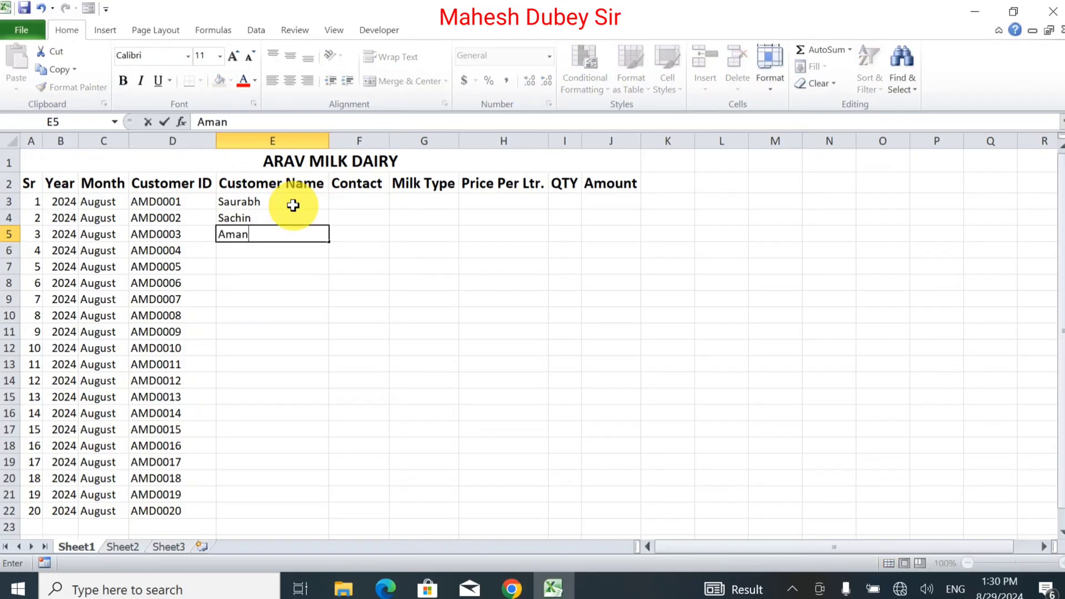
{"action": "key", "text": "Return"}
{"action": "type", "text": "Shiva"}
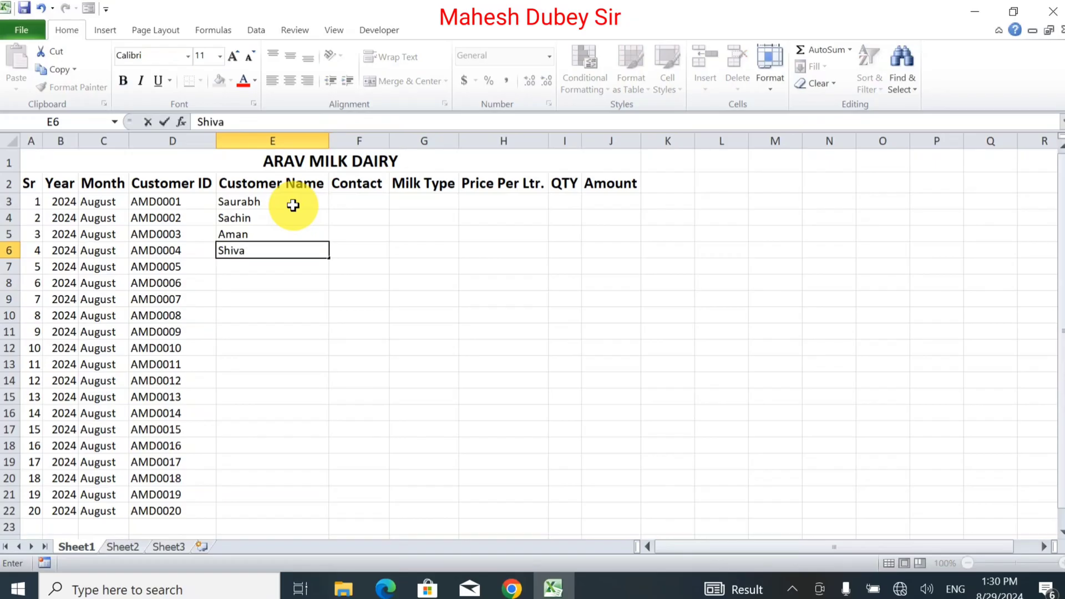
{"action": "key", "text": "Return"}
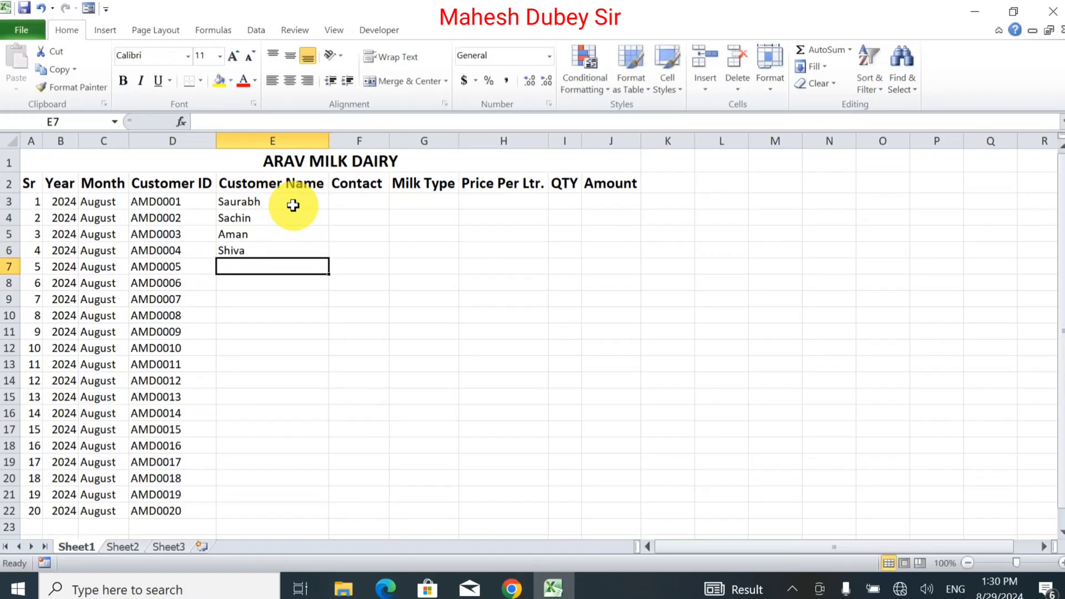
{"action": "type", "text": "Ravi"}
{"action": "key", "text": "Return"}
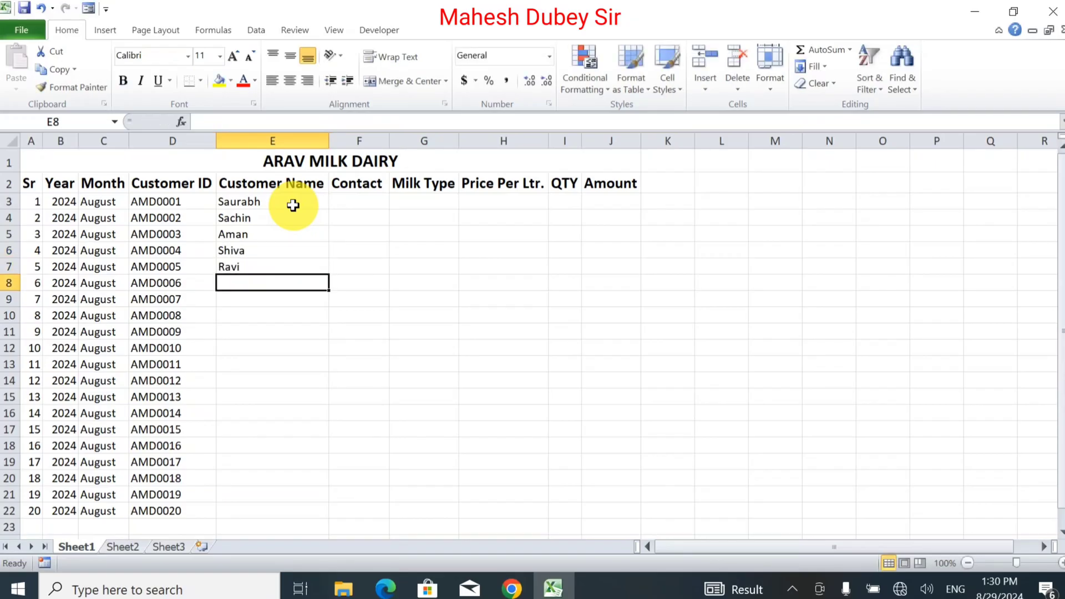
{"action": "type", "text": "Jitendra"}
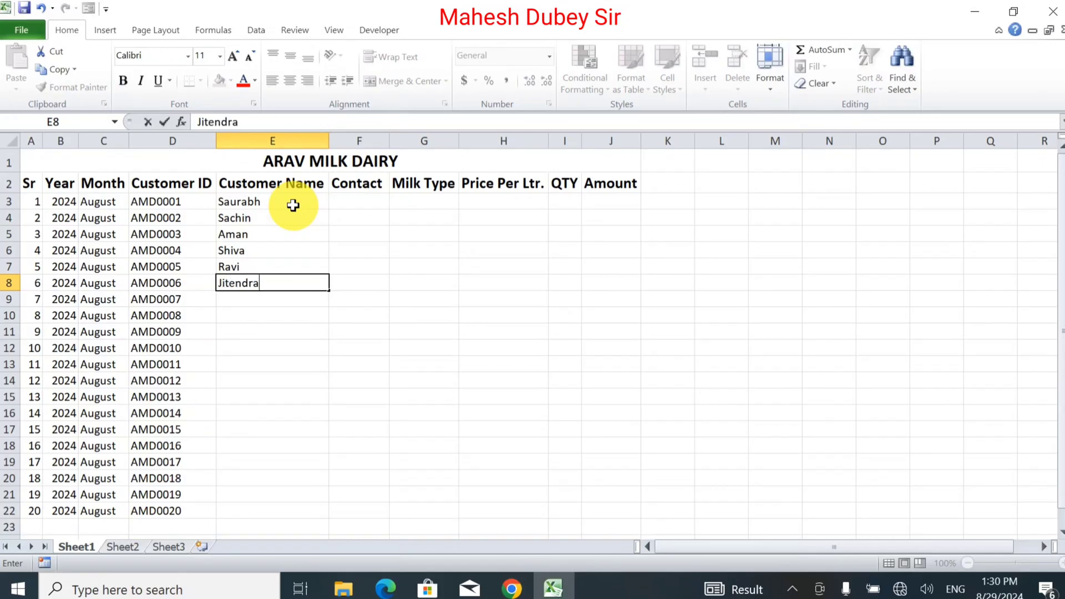
{"action": "key", "text": "Return"}
{"action": "type", "text": "Sur"}
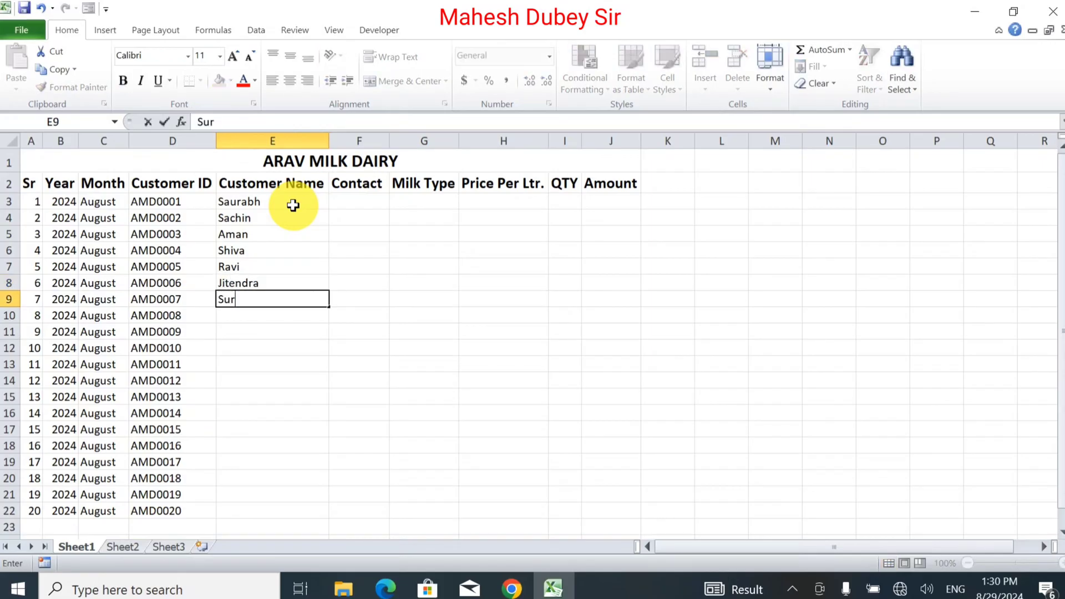
{"action": "type", "text": "endra"}
{"action": "key", "text": "Return"}
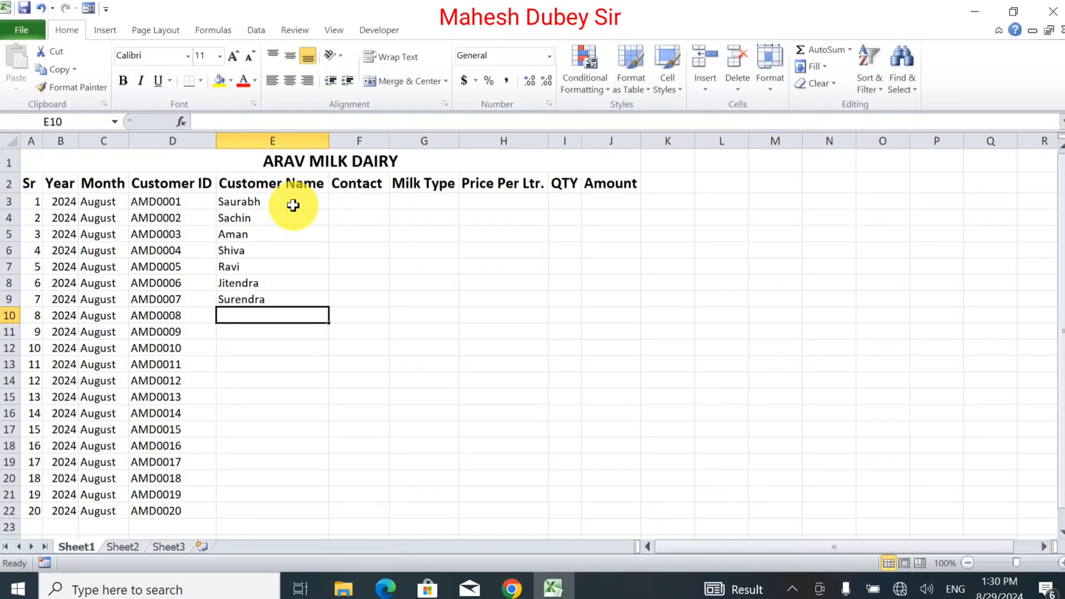
{"action": "type", "text": "Mahesn"}
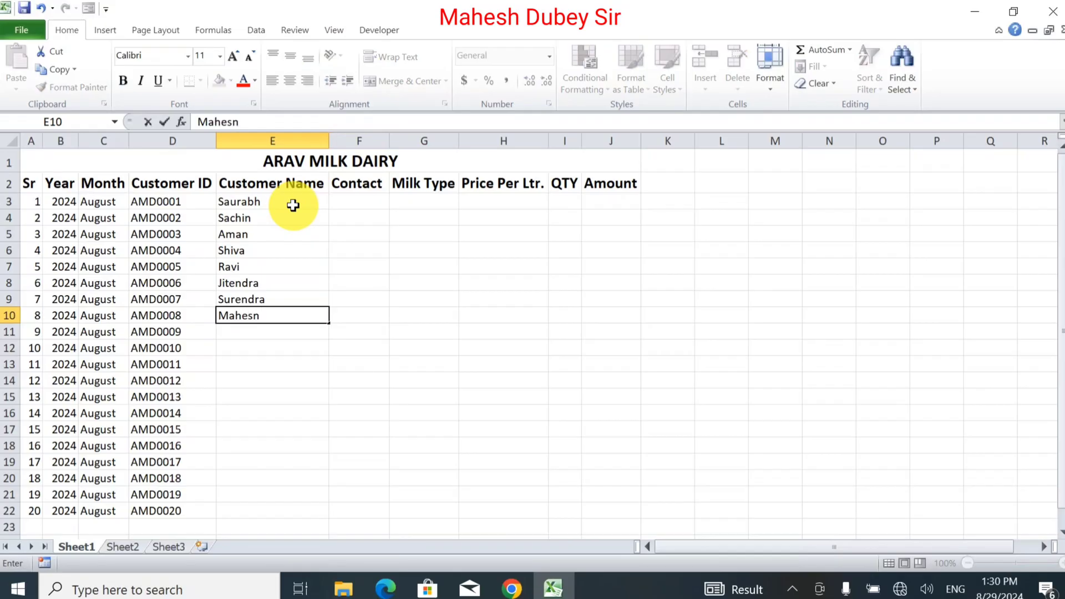
{"action": "key", "text": "BackSpace"}
{"action": "type", "text": "h"}
{"action": "key", "text": "Return"}
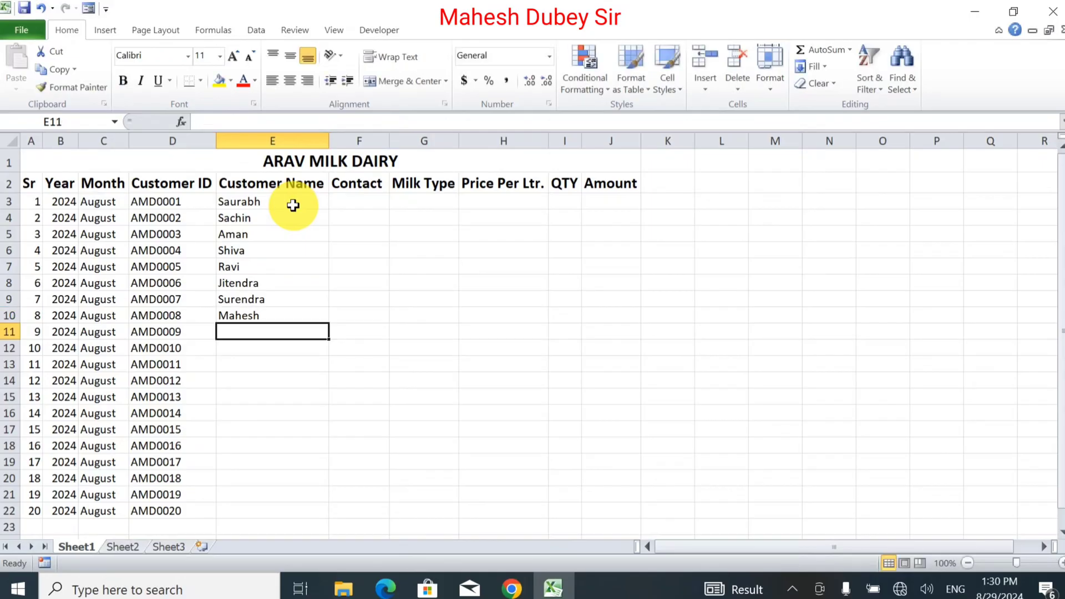
{"action": "type", "text": "Mah"}
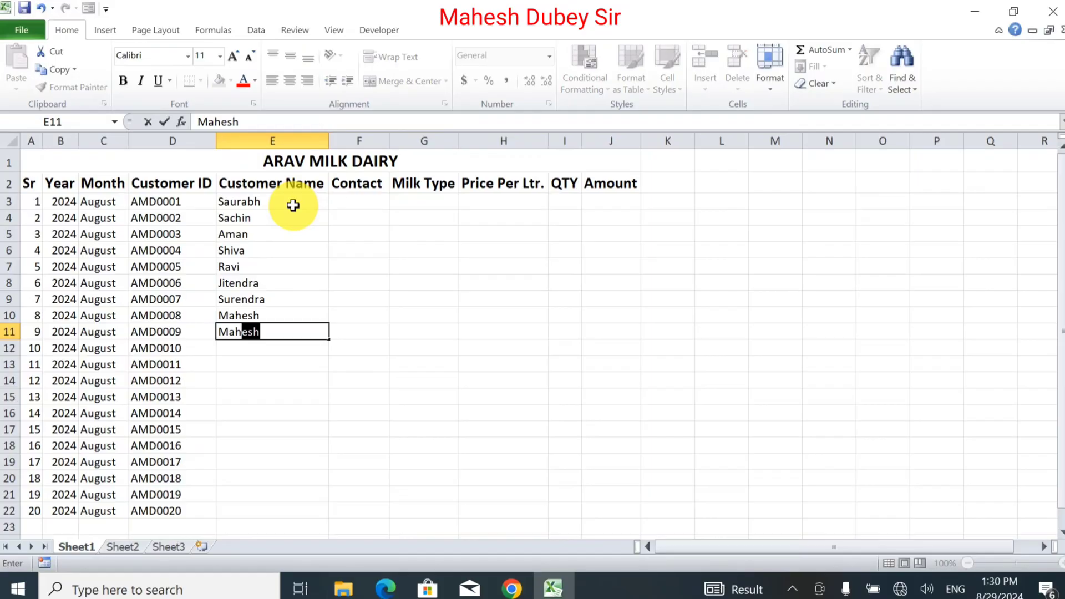
{"action": "type", "text": "endra"}
{"action": "key", "text": "Return"}
{"action": "type", "text": "Alok"}
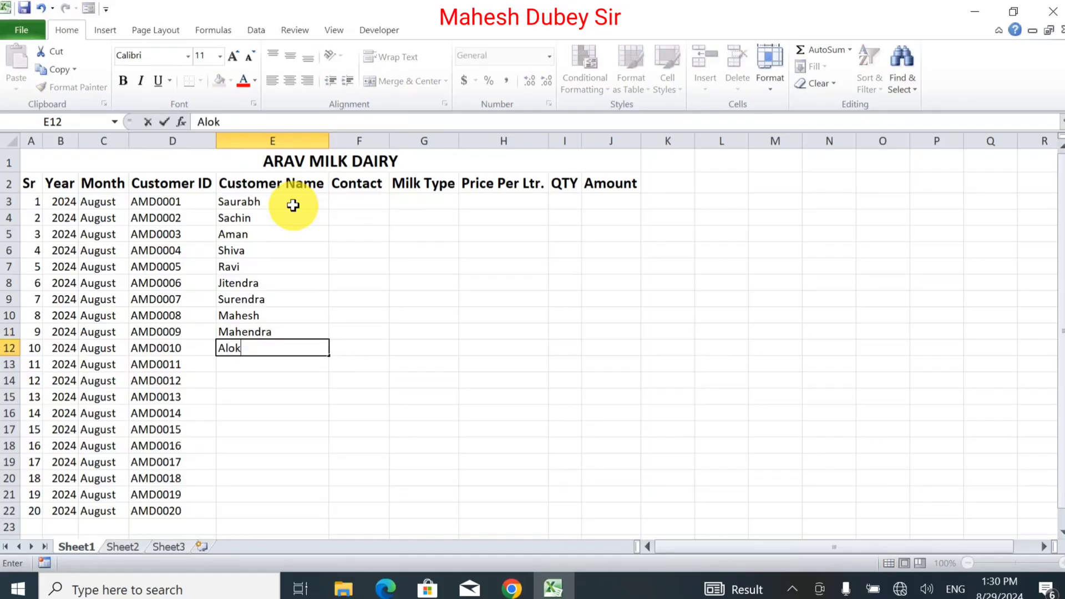
{"action": "key", "text": "Return"}
Step: Enter the remaining ten customer names in E13:E22
{"action": "type", "text": "Kale"}
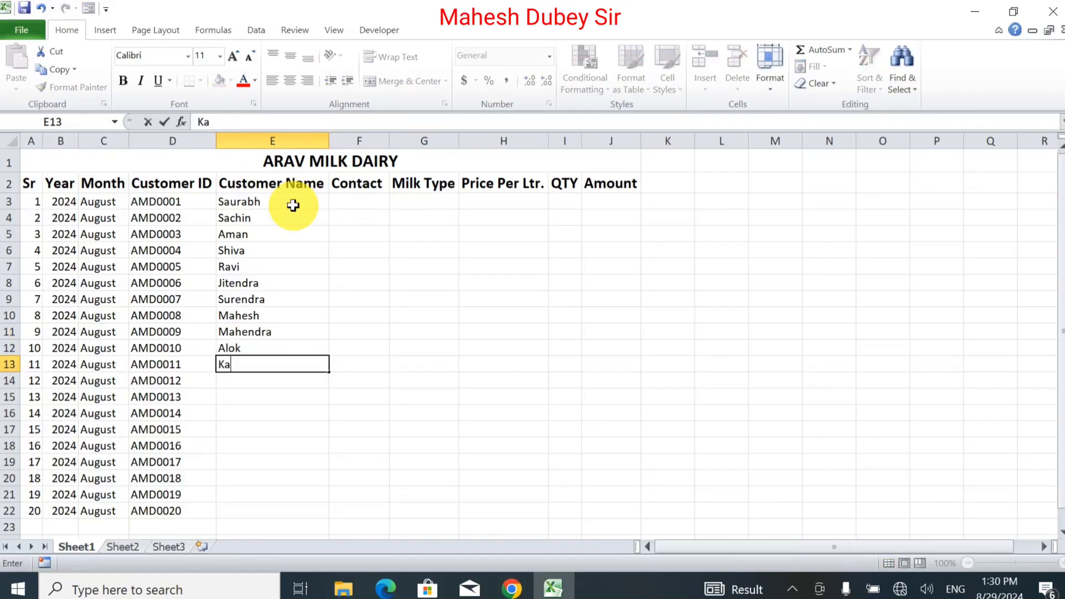
{"action": "key", "text": "BackSpace"}
{"action": "key", "text": "BackSpace"}
{"action": "type", "text": "mlesh"}
{"action": "key", "text": "Return"}
{"action": "type", "text": "Suresh"}
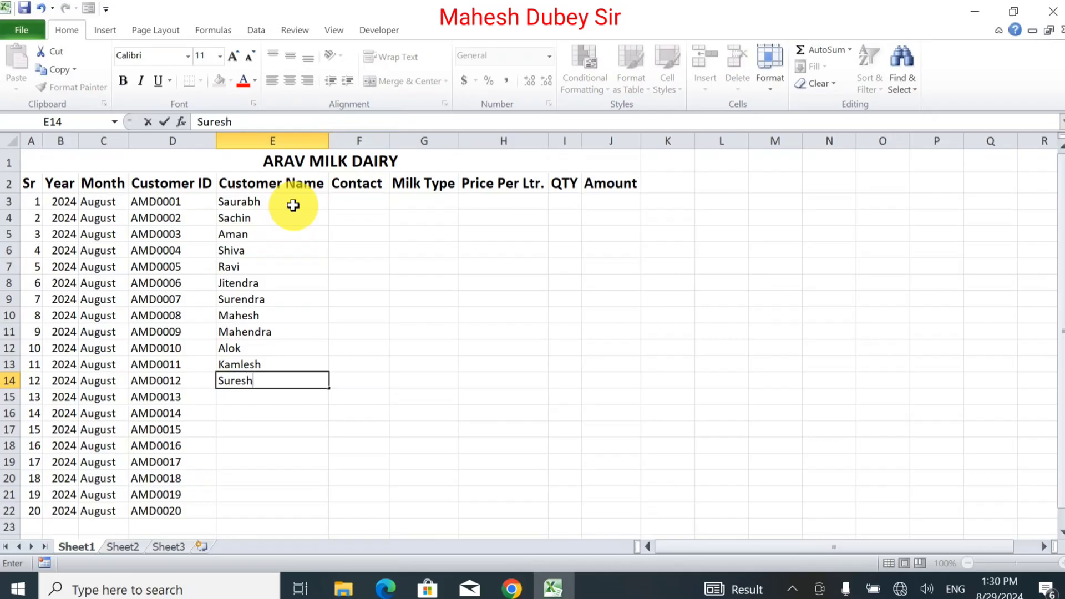
{"action": "key", "text": "Return"}
{"action": "type", "text": "Dinesh"}
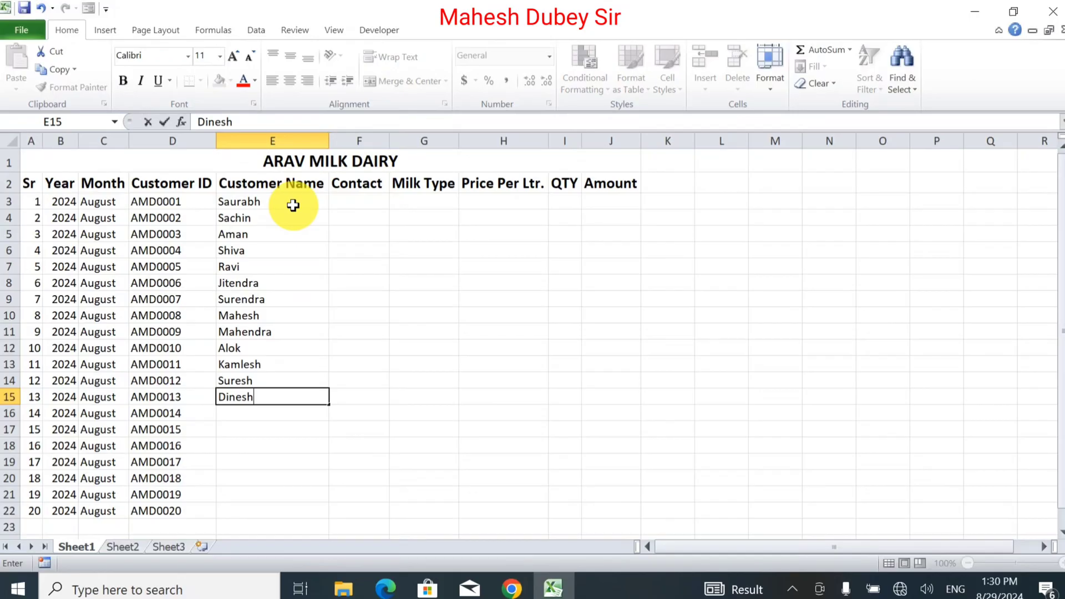
{"action": "key", "text": "Return"}
{"action": "type", "text": "M"}
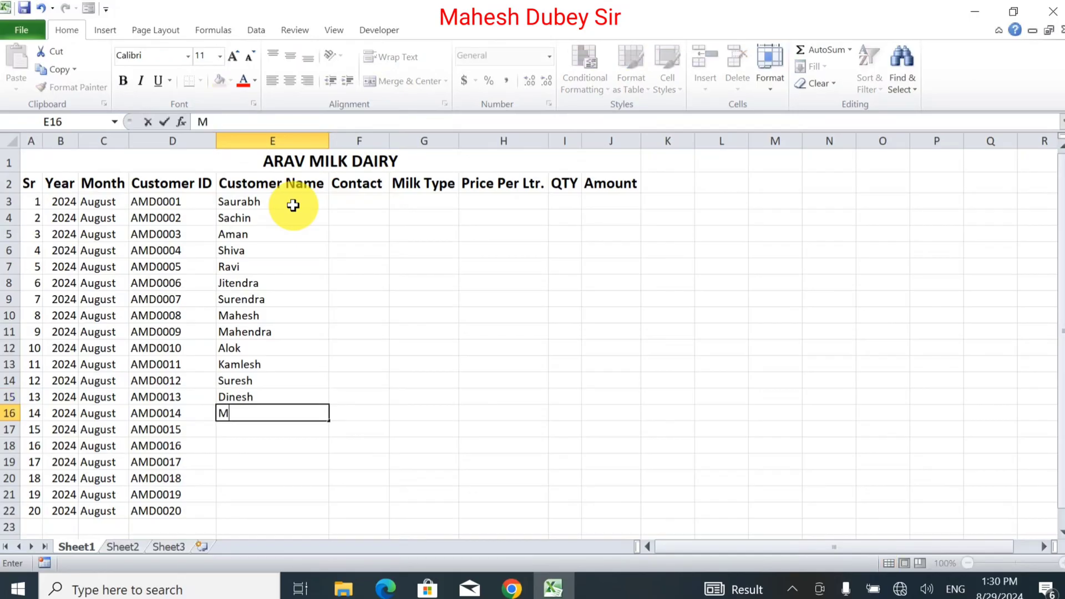
{"action": "type", "text": "ukesh"}
{"action": "key", "text": "Return"}
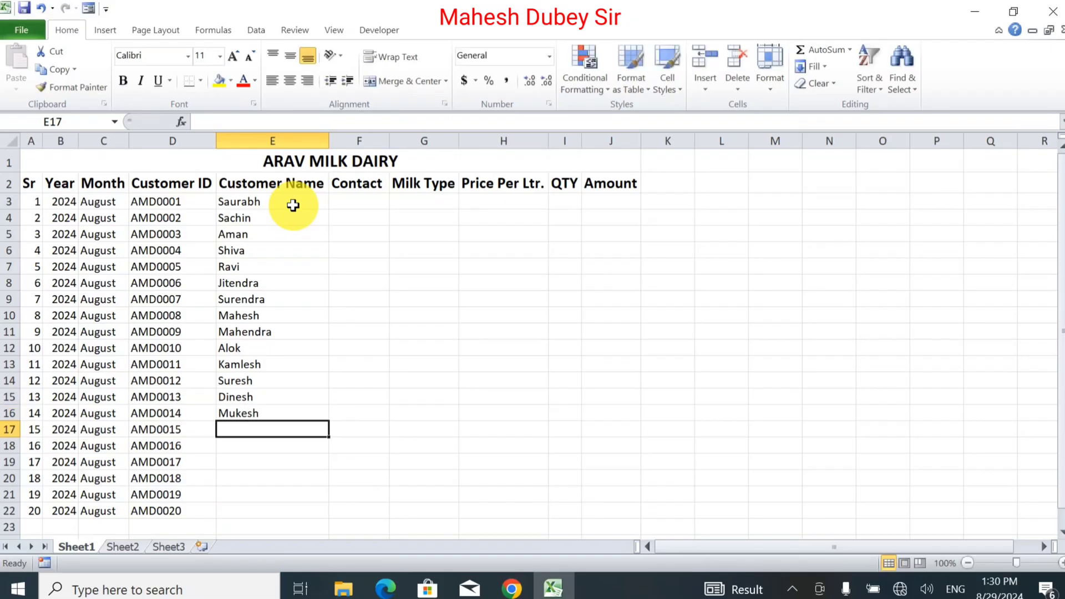
{"action": "type", "text": "Sandeep"}
{"action": "key", "text": "Return"}
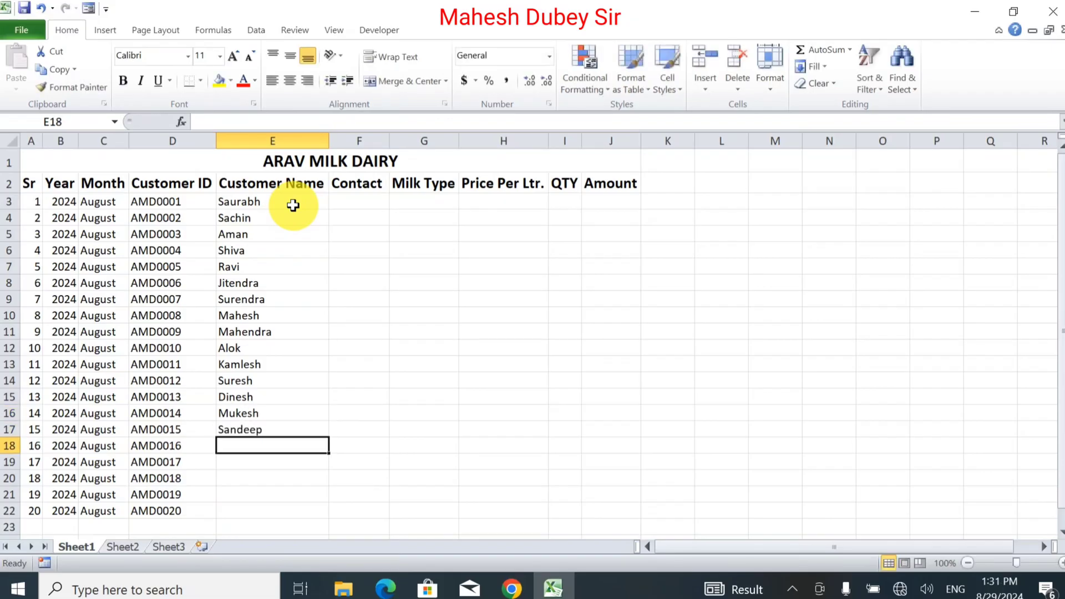
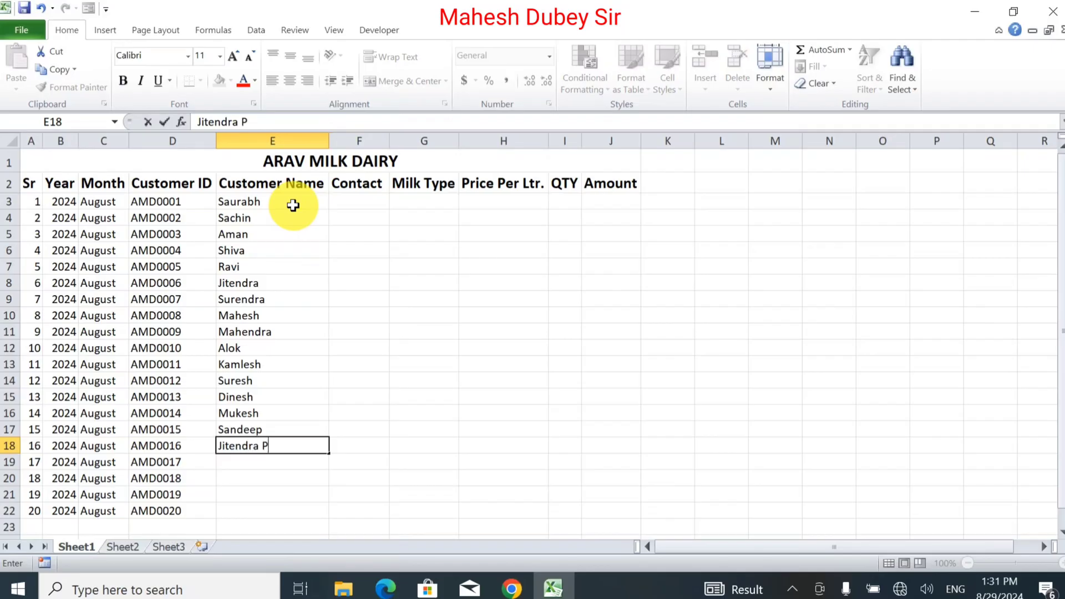
{"action": "key", "text": "Return"}
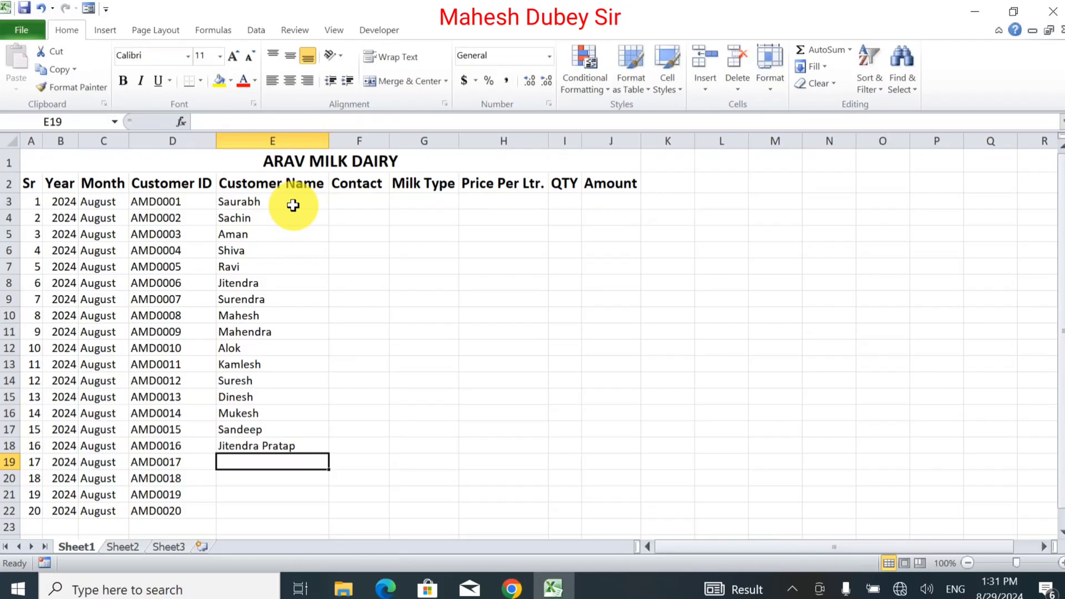
{"action": "type", "text": "Ambuj"}
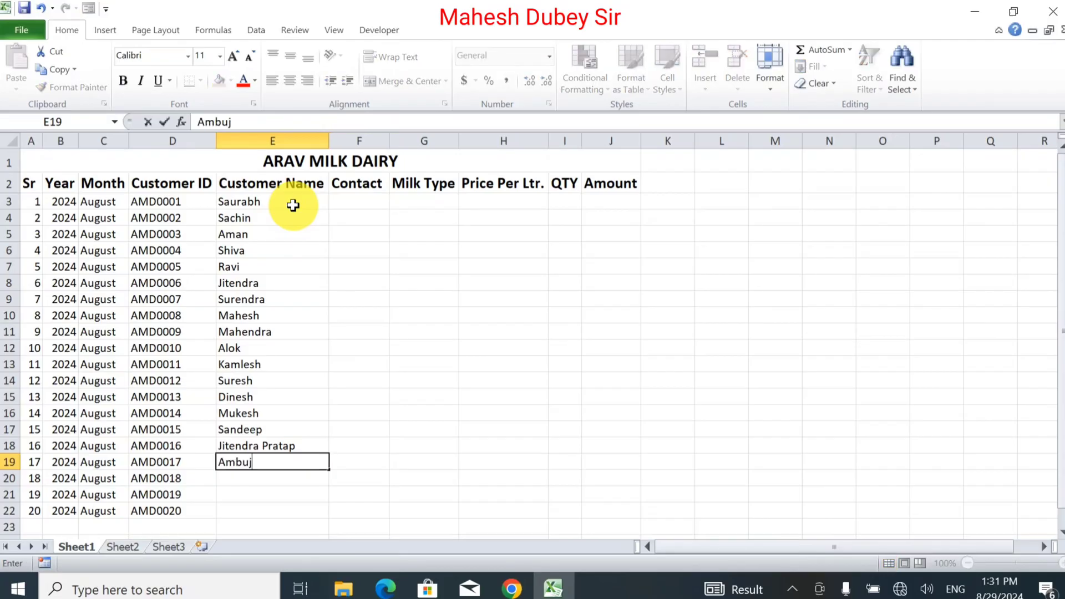
{"action": "key", "text": "Return"}
{"action": "type", "text": "A"}
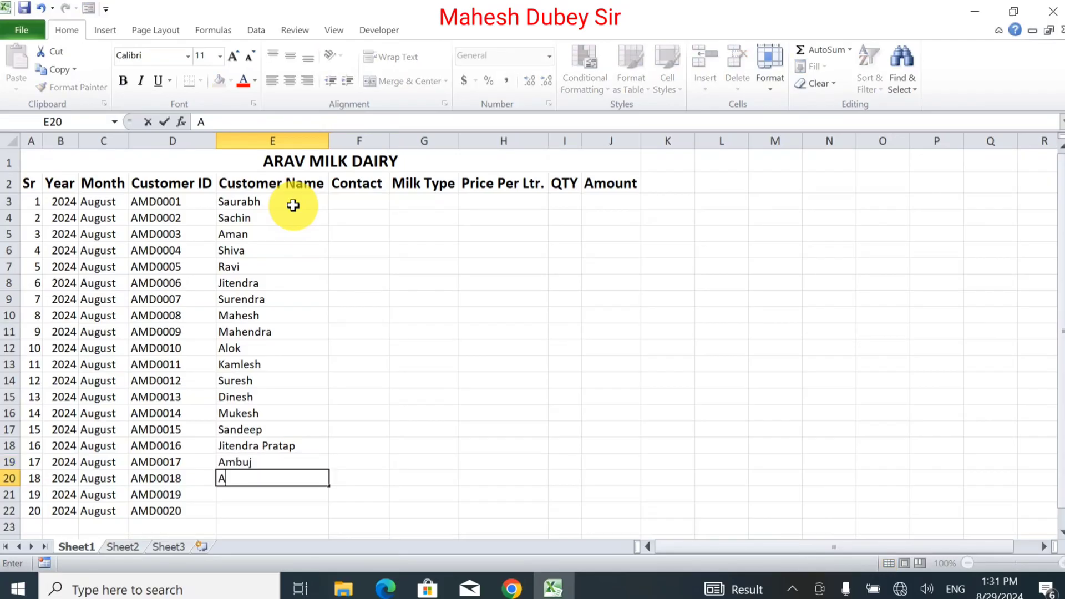
{"action": "type", "text": "nita"}
{"action": "key", "text": "Return"}
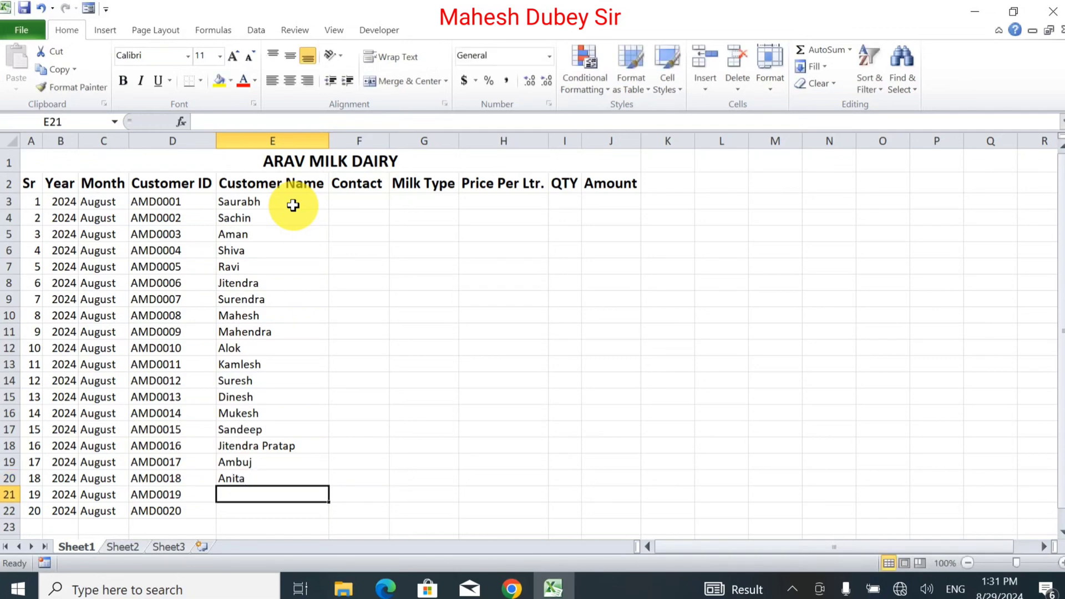
{"action": "type", "text": "A"}
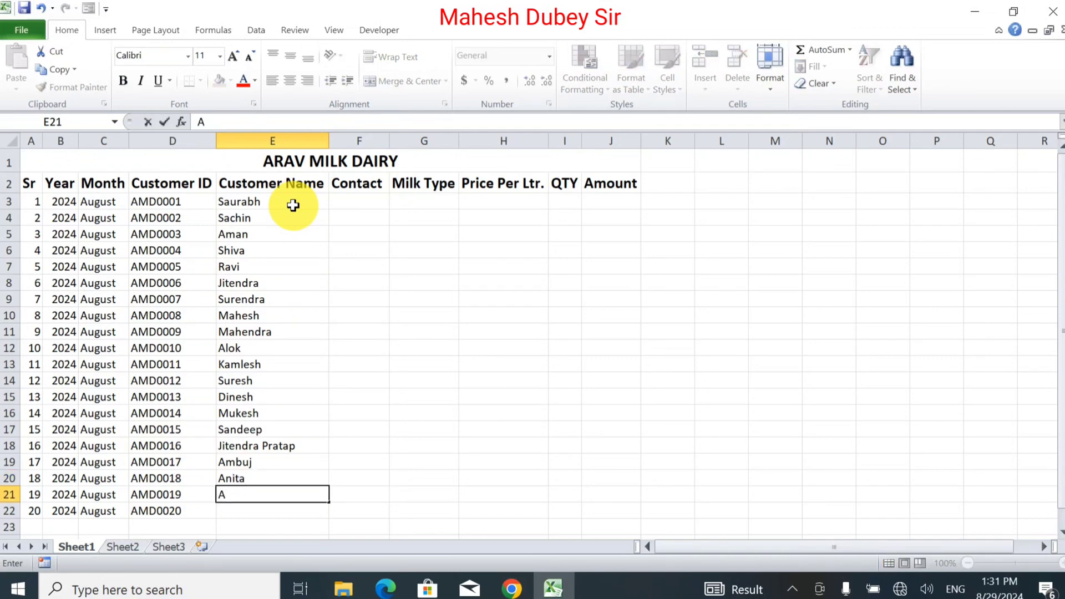
{"action": "type", "text": "kshay"}
{"action": "key", "text": "Return"}
{"action": "type", "text": "Ab"}
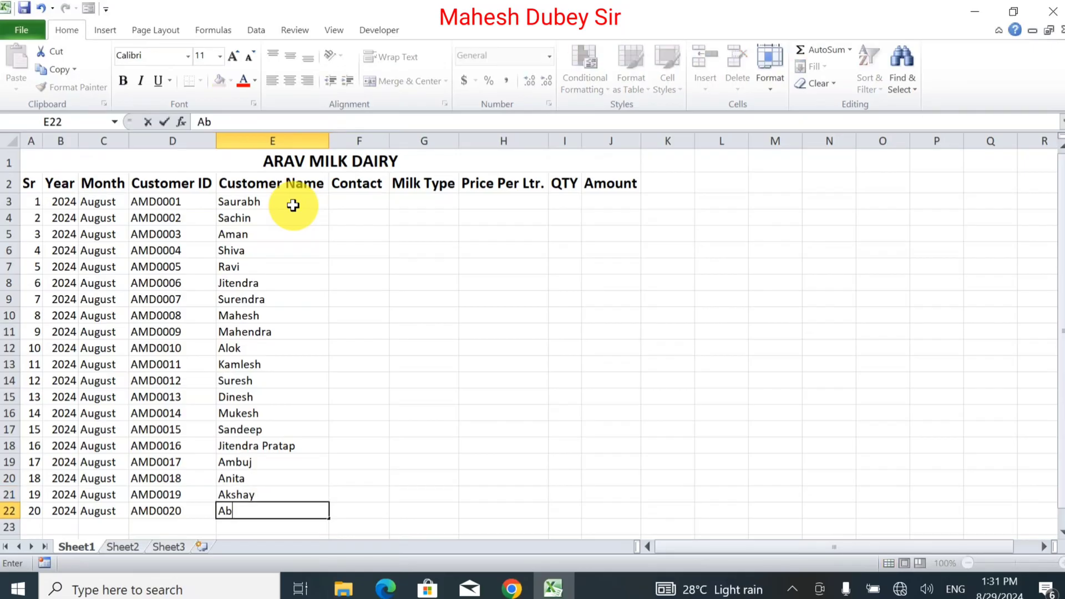
{"action": "type", "text": "hishek"}
{"action": "key", "text": "Up"}
{"action": "key", "text": "Up"}
{"action": "key", "text": "Up"}
{"action": "key", "text": "Up"}
{"action": "key", "text": "Up"}
{"action": "key", "text": "Up"}
{"action": "key", "text": "Up"}
{"action": "key", "text": "Up"}
{"action": "key", "text": "Up"}
{"action": "key", "text": "Up"}
{"action": "key", "text": "Up"}
{"action": "key", "text": "Up"}
{"action": "key", "text": "Up"}
{"action": "key", "text": "Up"}
{"action": "key", "text": "Up"}
{"action": "key", "text": "Up"}
{"action": "key", "text": "Up"}
{"action": "key", "text": "Up"}
{"action": "key", "text": "Up"}
{"action": "key", "text": "Up"}
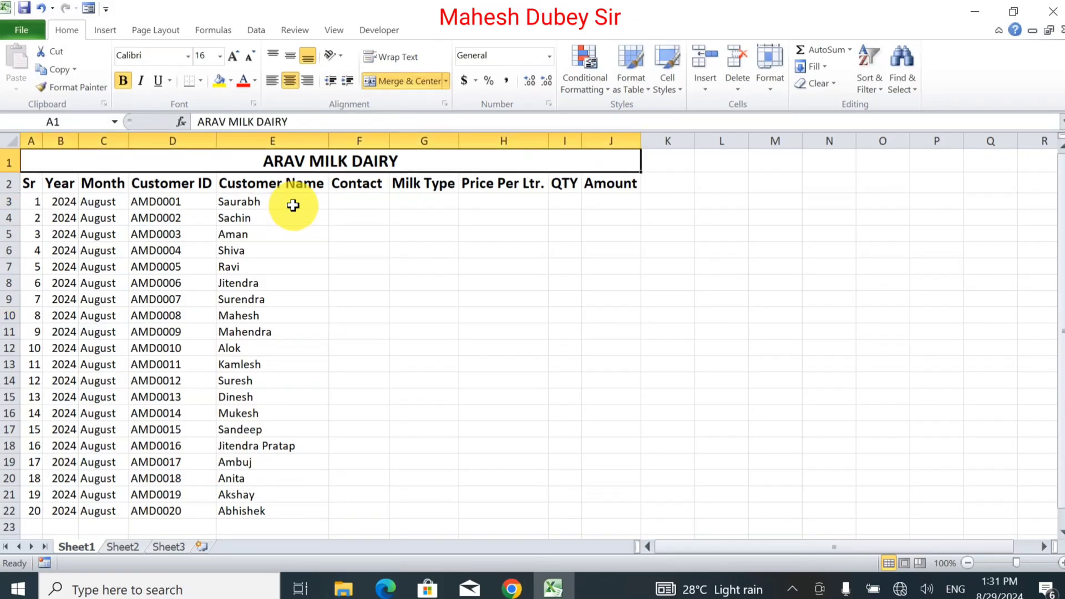
{"action": "key", "text": "Down"}
{"action": "key", "text": "Down"}
{"action": "key", "text": "Right"}
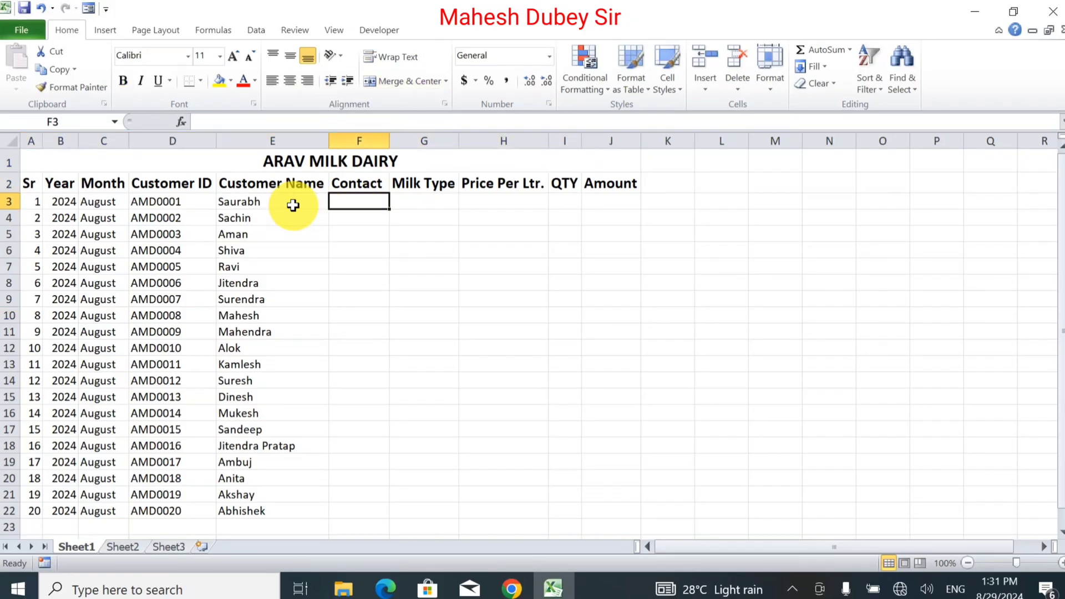
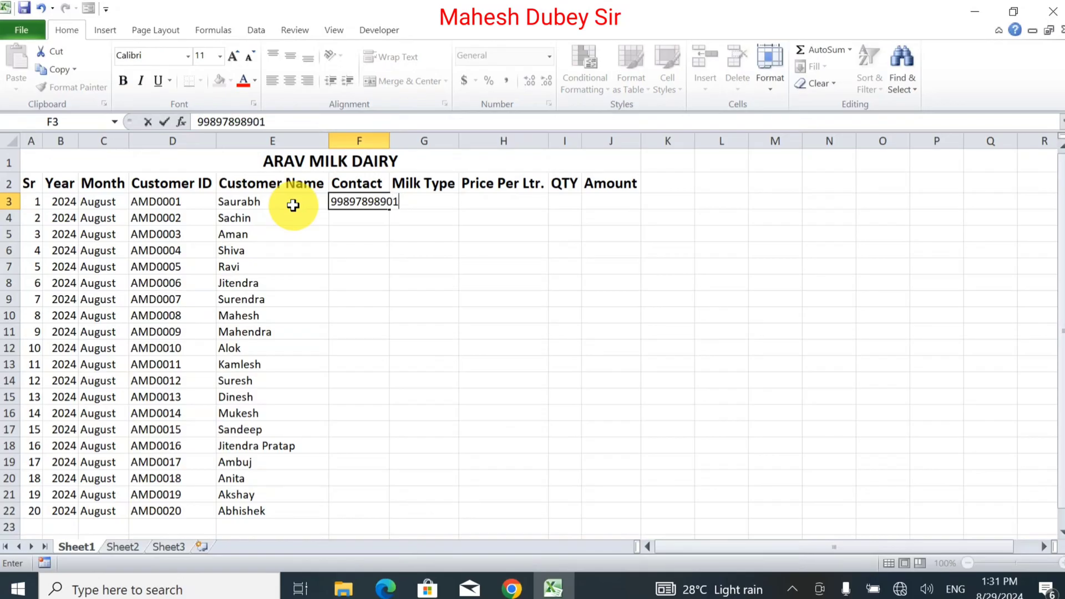
Step: Enter the first contact number in F3 and fill an increasing series down to F22
{"action": "key", "text": "Return"}
{"action": "left_click", "coordinate": [366, 202]}
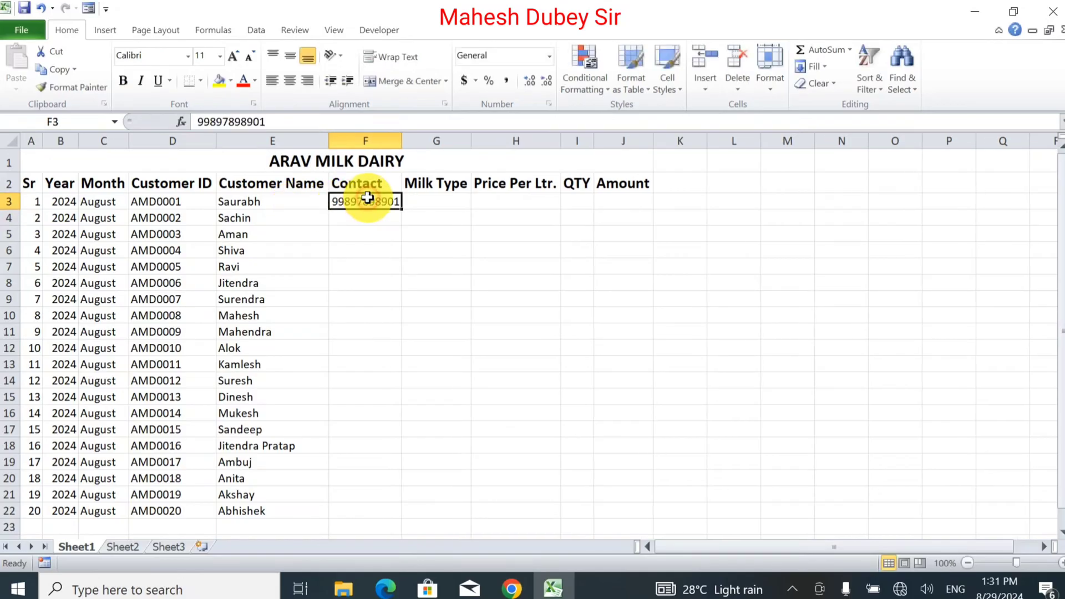
{"action": "left_click_drag", "start_coordinate": [400, 210], "coordinate": [415, 444]}
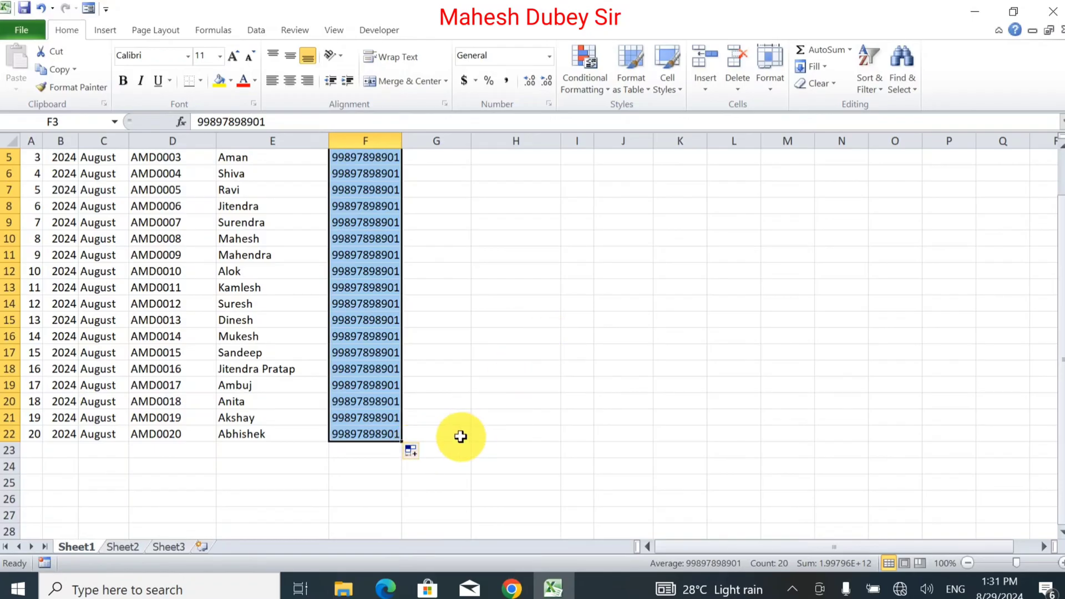
{"action": "left_click", "coordinate": [417, 452]}
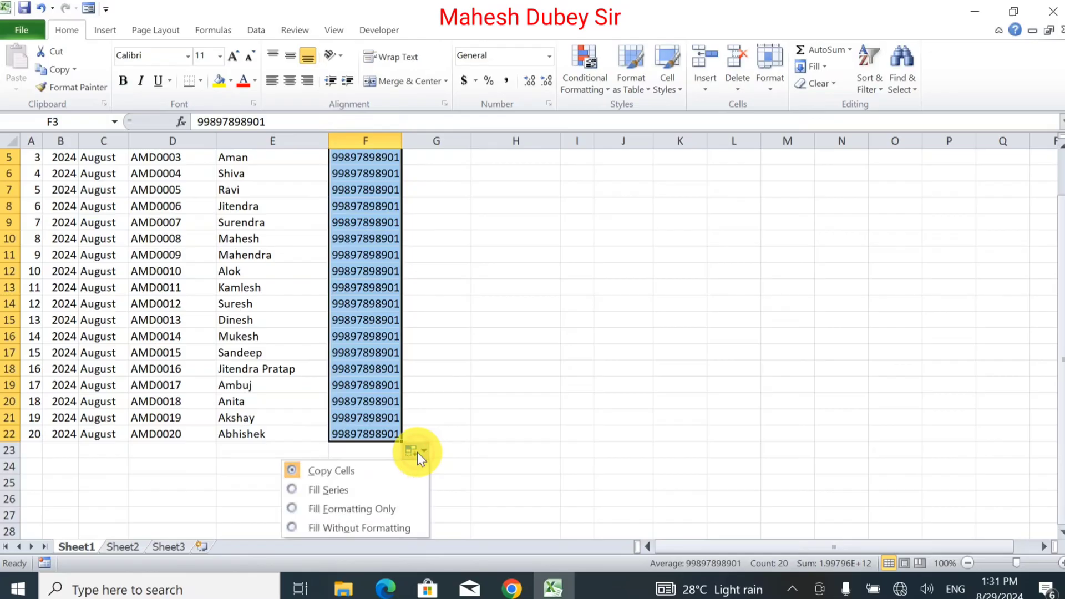
{"action": "left_click", "coordinate": [383, 490]}
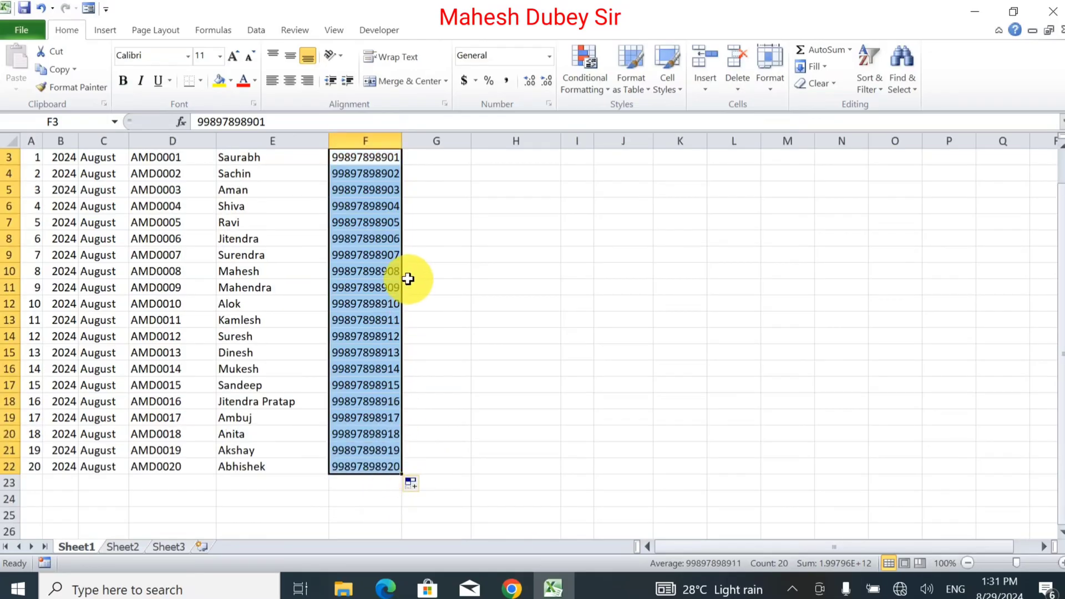
{"action": "left_click", "coordinate": [387, 257]}
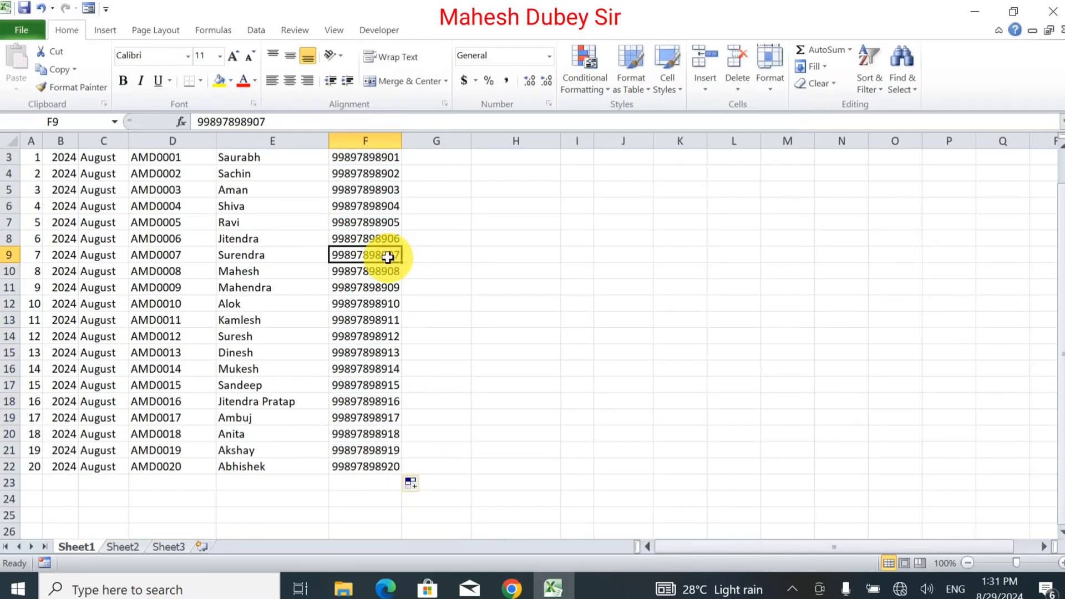
{"action": "left_click", "coordinate": [388, 283]}
{"action": "key", "text": "Up"}
{"action": "key", "text": "Up"}
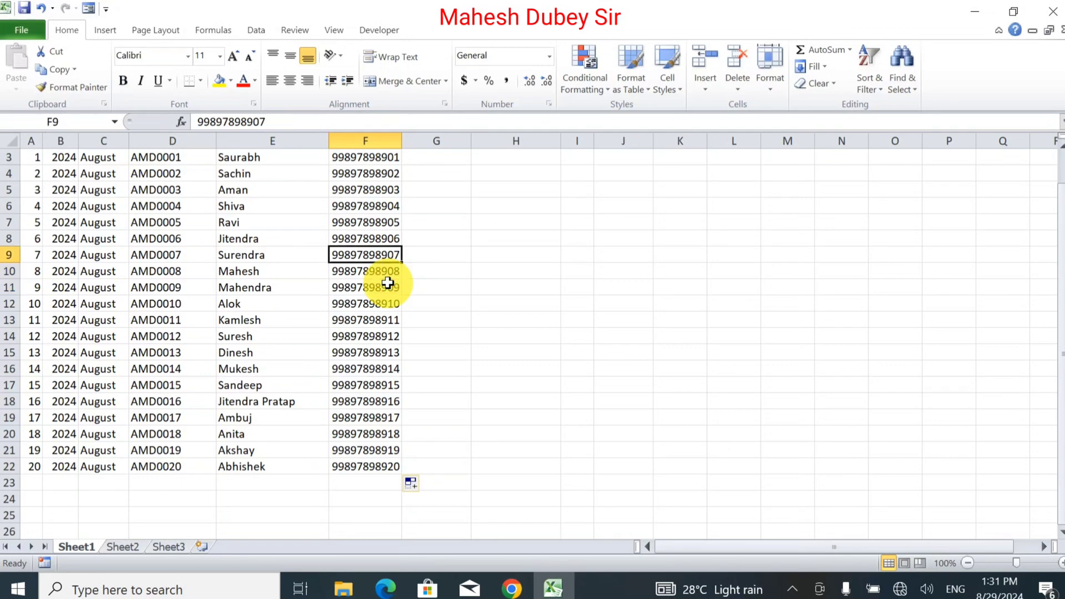
{"action": "key", "text": "Up"}
{"action": "key", "text": "Up"}
{"action": "key", "text": "Up"}
{"action": "key", "text": "Up"}
{"action": "key", "text": "Up"}
{"action": "key", "text": "Up"}
{"action": "key", "text": "Up"}
{"action": "key", "text": "Up"}
{"action": "key", "text": "Down"}
{"action": "key", "text": "Down"}
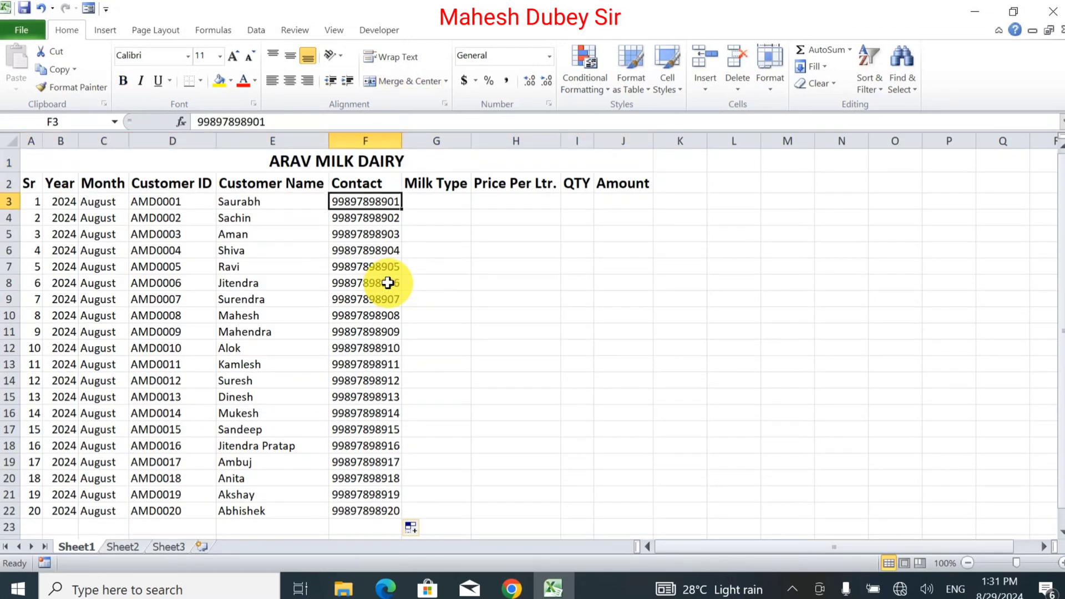
{"action": "key", "text": "Right"}
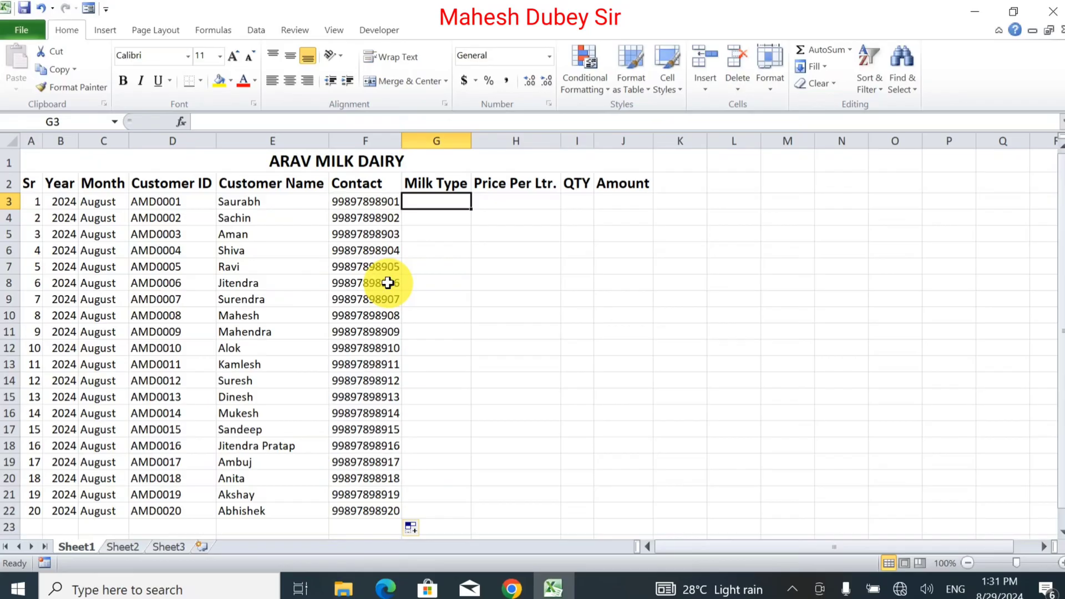
Step: Enter milk type Toned with price 60 in row 3
{"action": "type", "text": "No"}
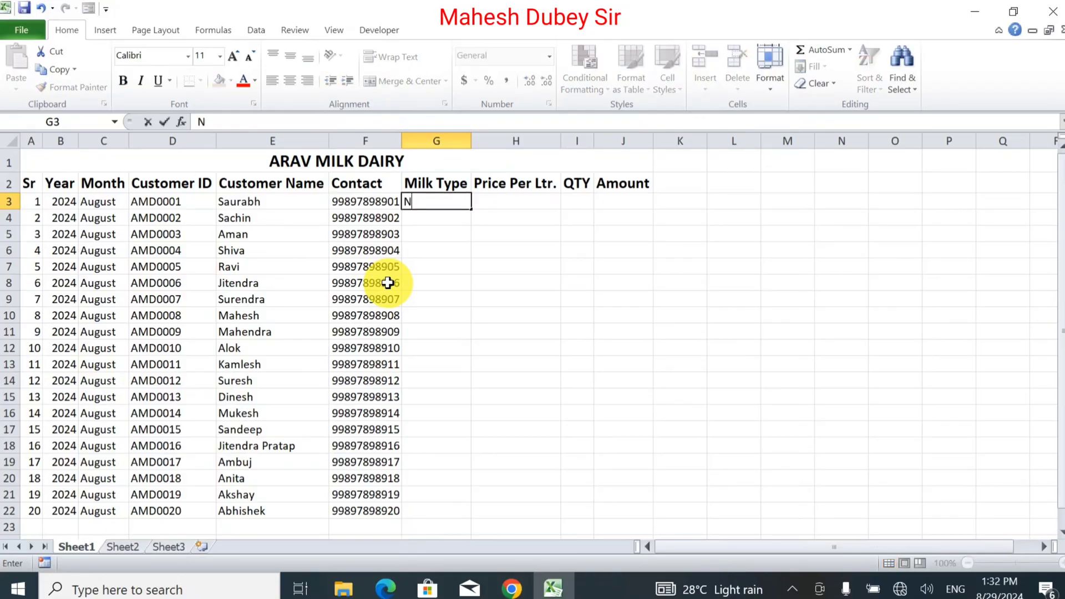
{"action": "key", "text": "BackSpace"}
{"action": "key", "text": "BackSpace"}
{"action": "type", "text": "Toned"}
{"action": "key", "text": "Tab"}
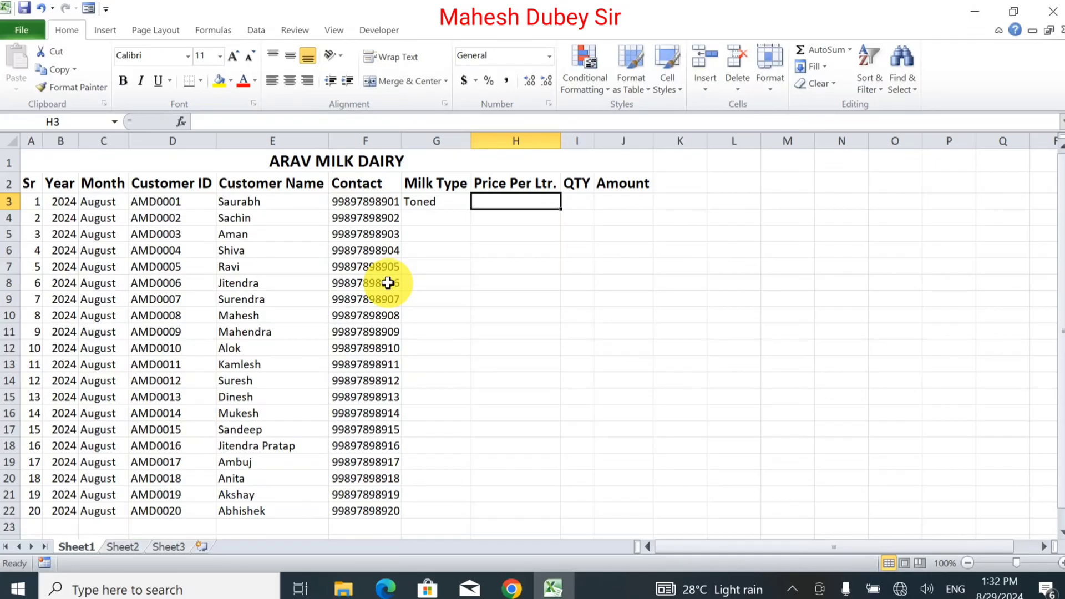
{"action": "type", "text": "60"}
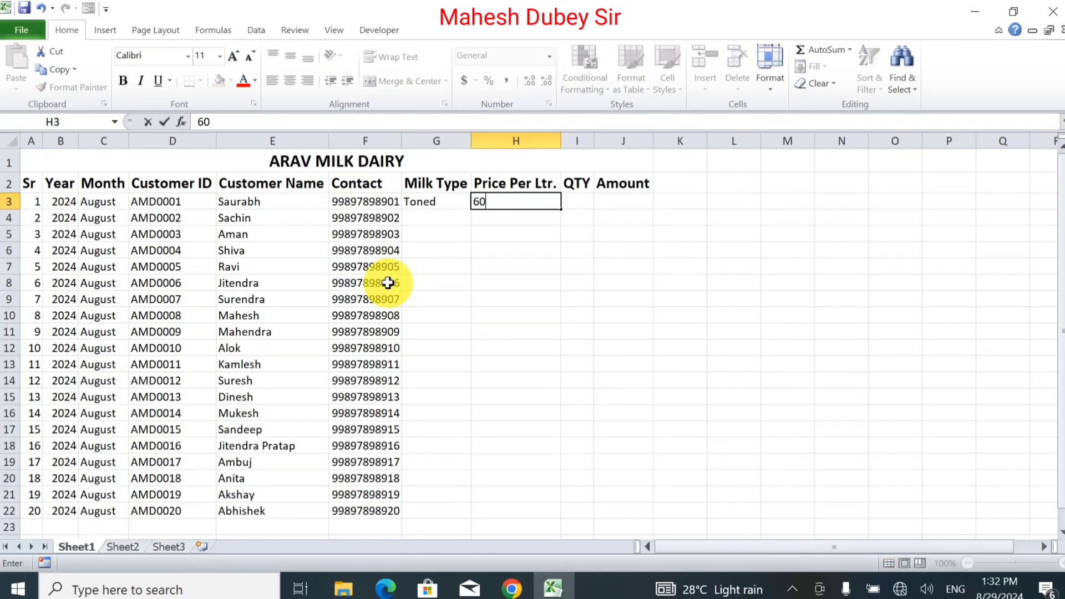
{"action": "key", "text": "Tab"}
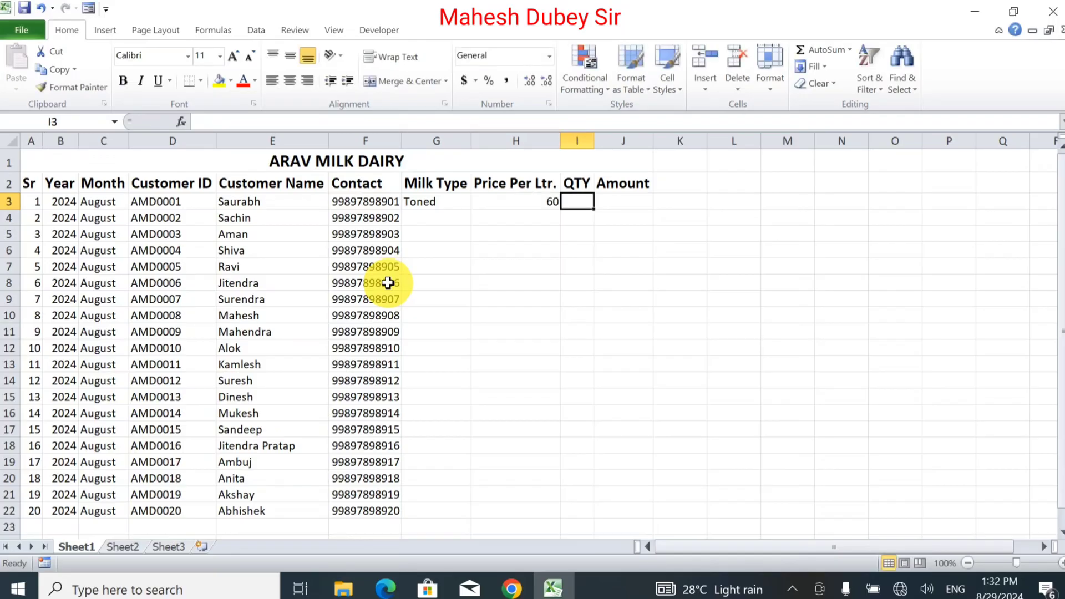
Step: Enter Full Cream at 70 and Cow Milk at 65 in rows 4 and 5
{"action": "key", "text": "Left"}
{"action": "key", "text": "Down"}
{"action": "key", "text": "Left"}
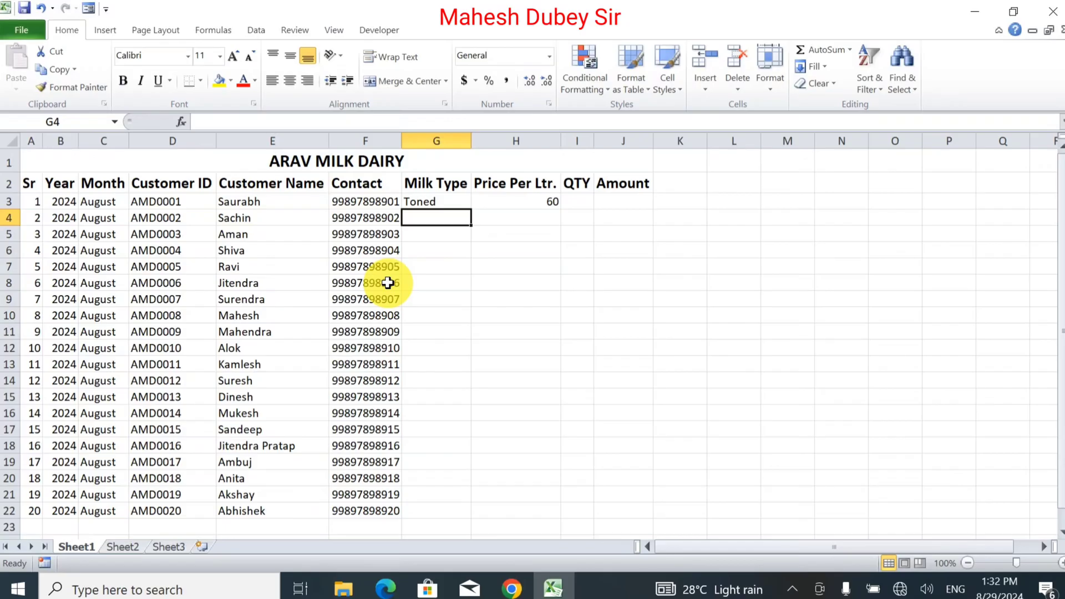
{"action": "type", "text": "Full"}
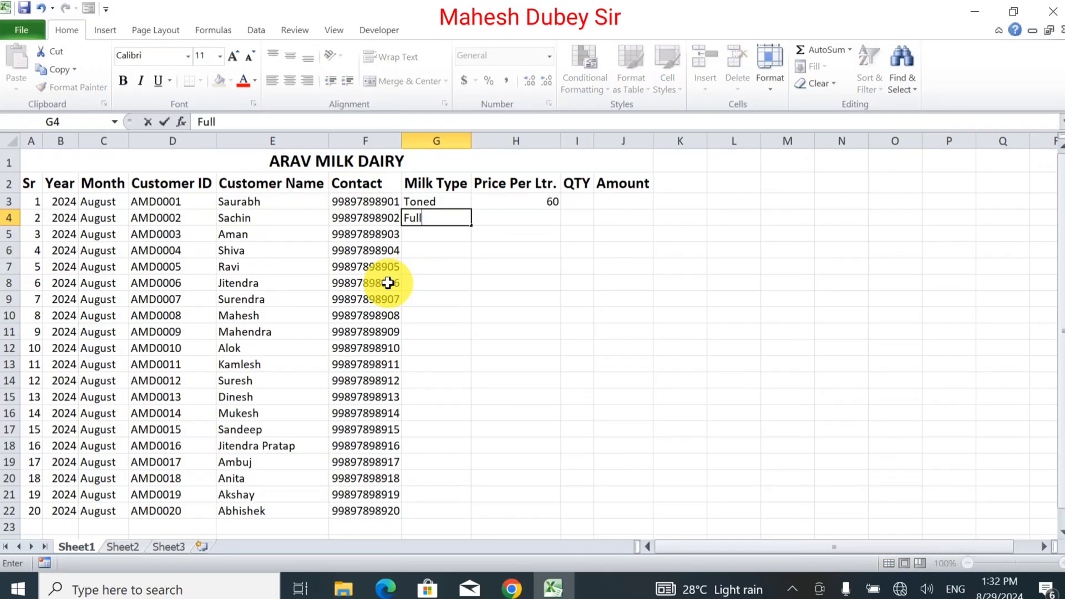
{"action": "type", "text": " Cream"}
{"action": "key", "text": "Tab"}
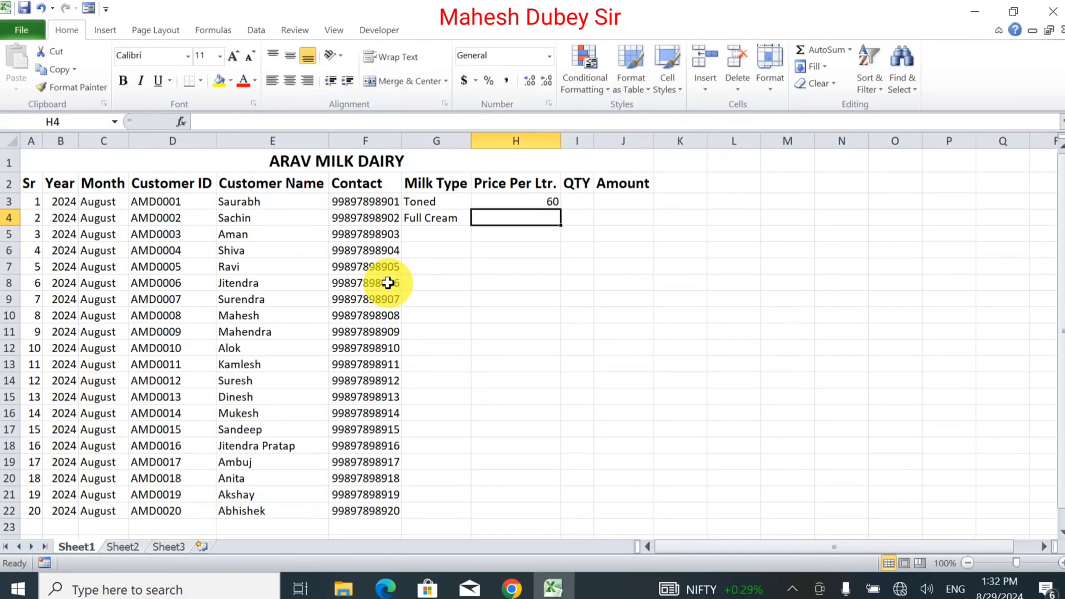
{"action": "type", "text": "70"}
{"action": "key", "text": "Return"}
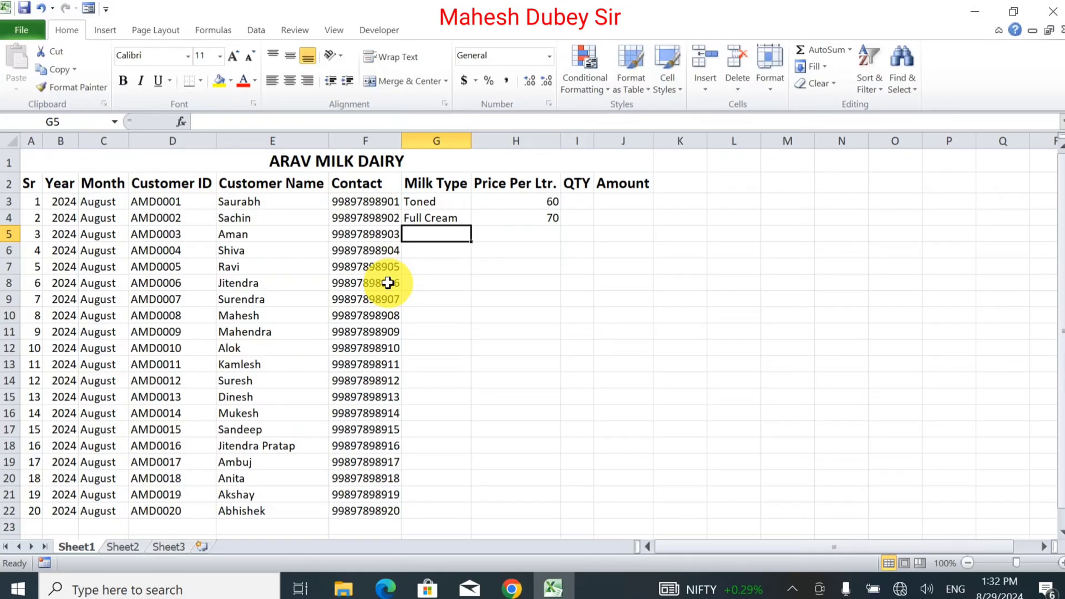
{"action": "type", "text": "Cow "}
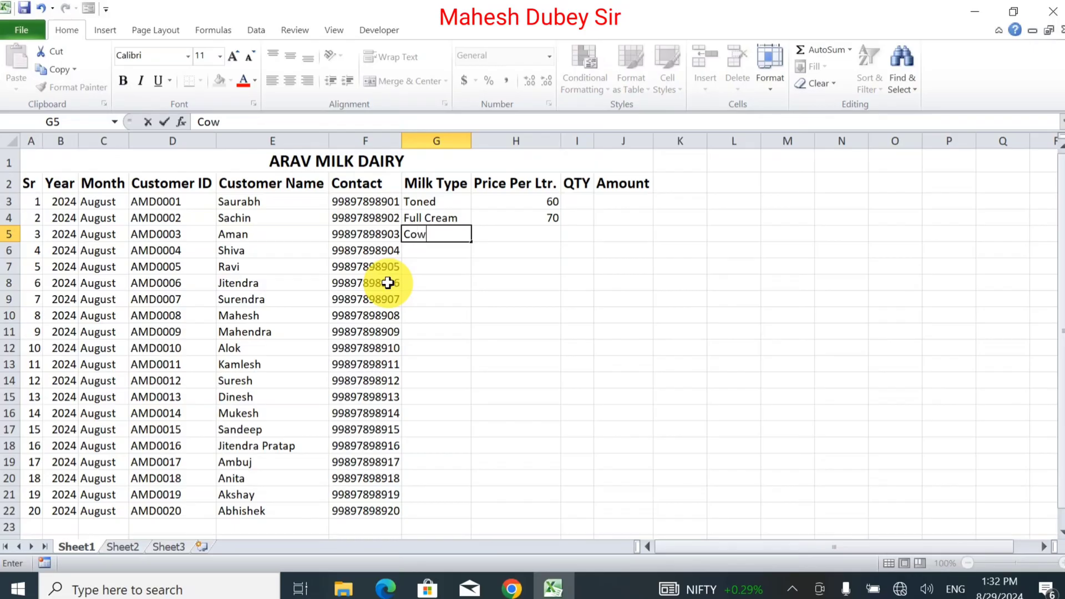
{"action": "type", "text": "Milk"}
{"action": "key", "text": "Tab"}
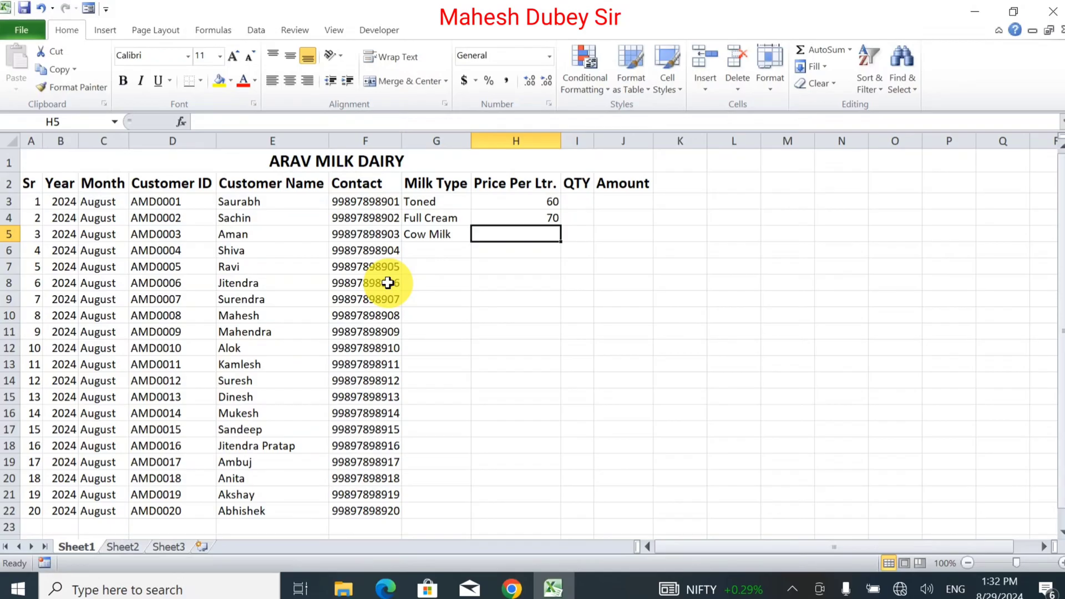
{"action": "type", "text": "65"}
{"action": "key", "text": "Return"}
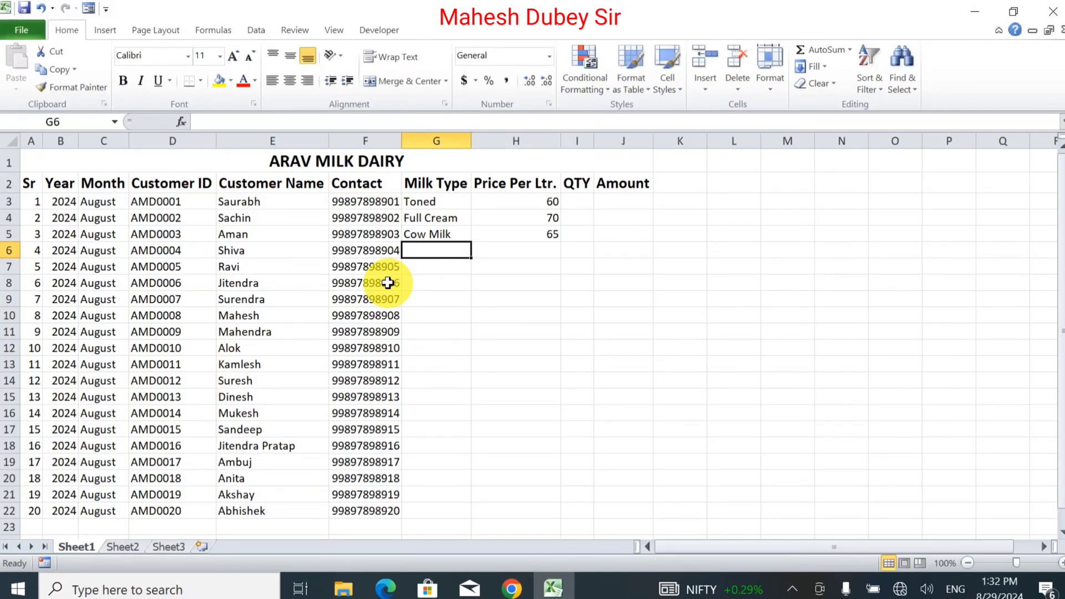
Step: Fill G3:H5 down to row 22 with Copy Cells, repeating the three milk types and prices
{"action": "left_click_drag", "start_coordinate": [447, 201], "coordinate": [577, 510]}
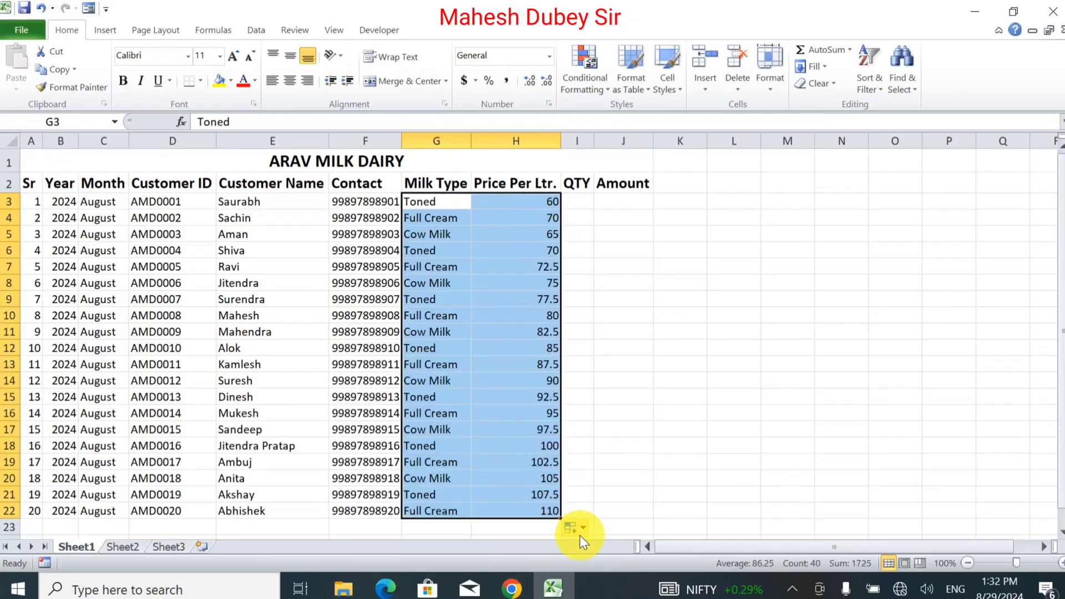
{"action": "left_click", "coordinate": [579, 532]}
{"action": "left_click", "coordinate": [478, 453]}
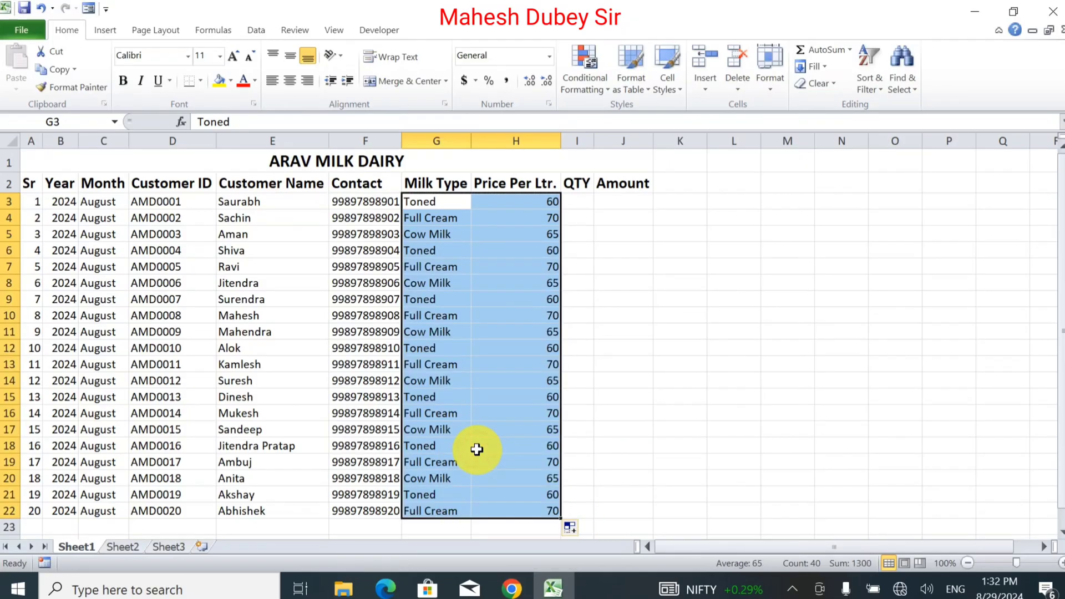
{"action": "left_click", "coordinate": [588, 204]}
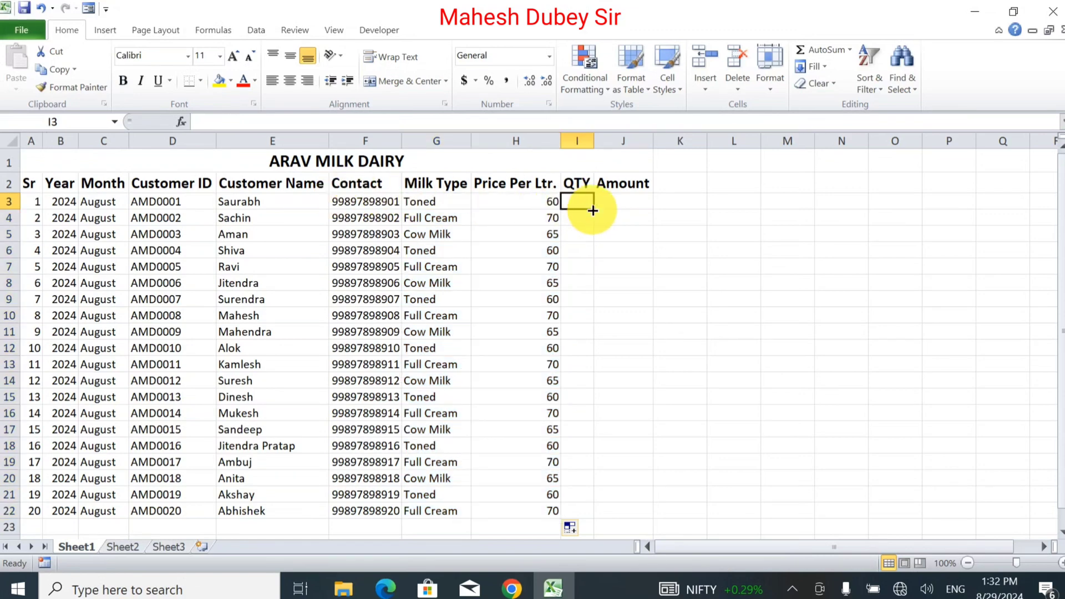
Step: Enter =SUM(H3*I3) in J3 and fill it down to J22
{"action": "left_click", "coordinate": [638, 201]}
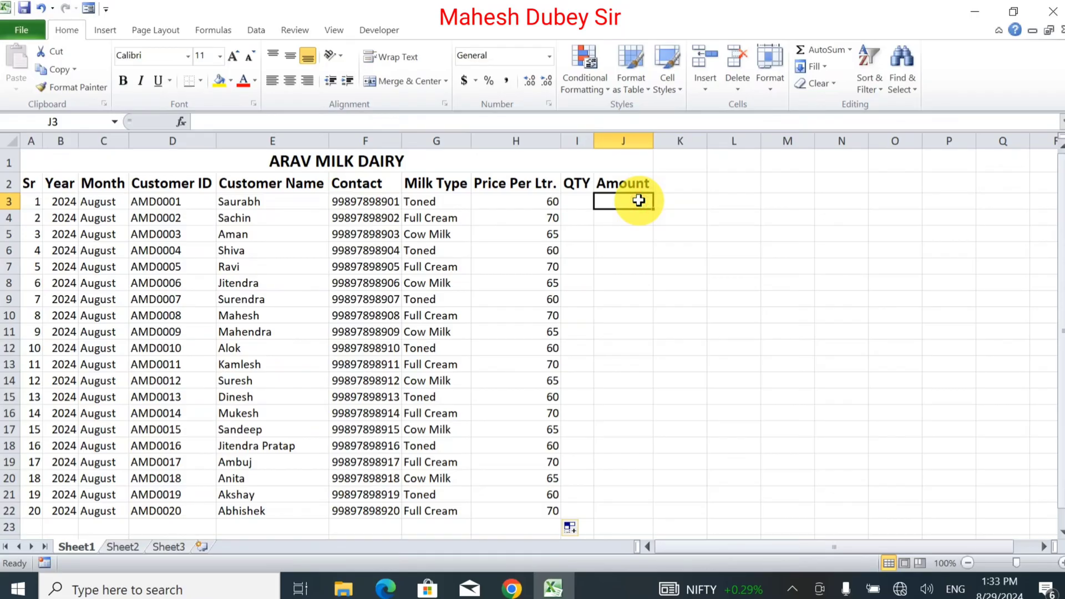
{"action": "type", "text": "=s"}
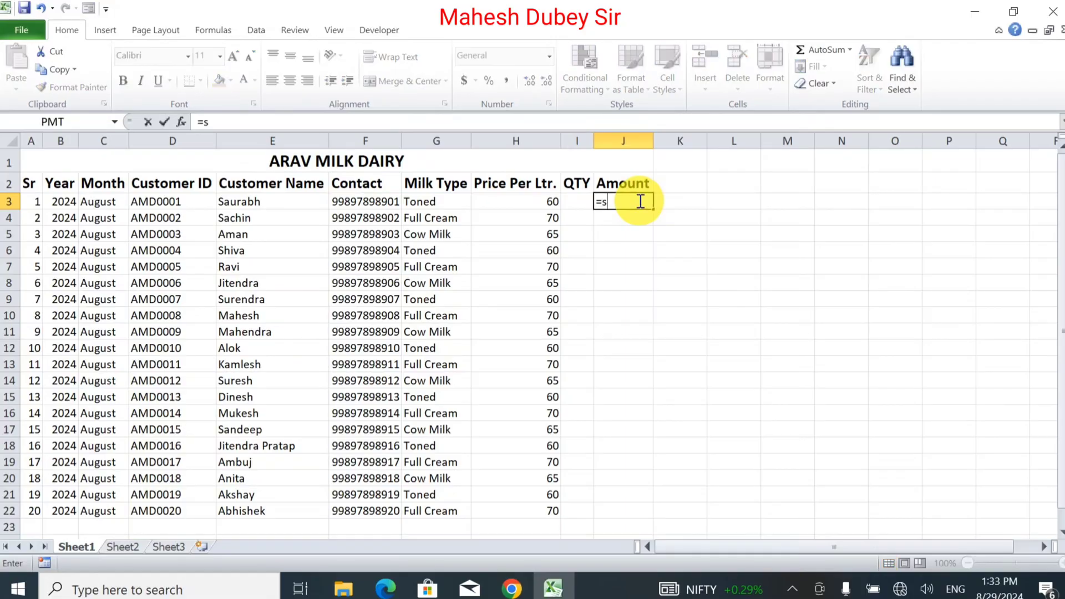
{"action": "type", "text": "um("}
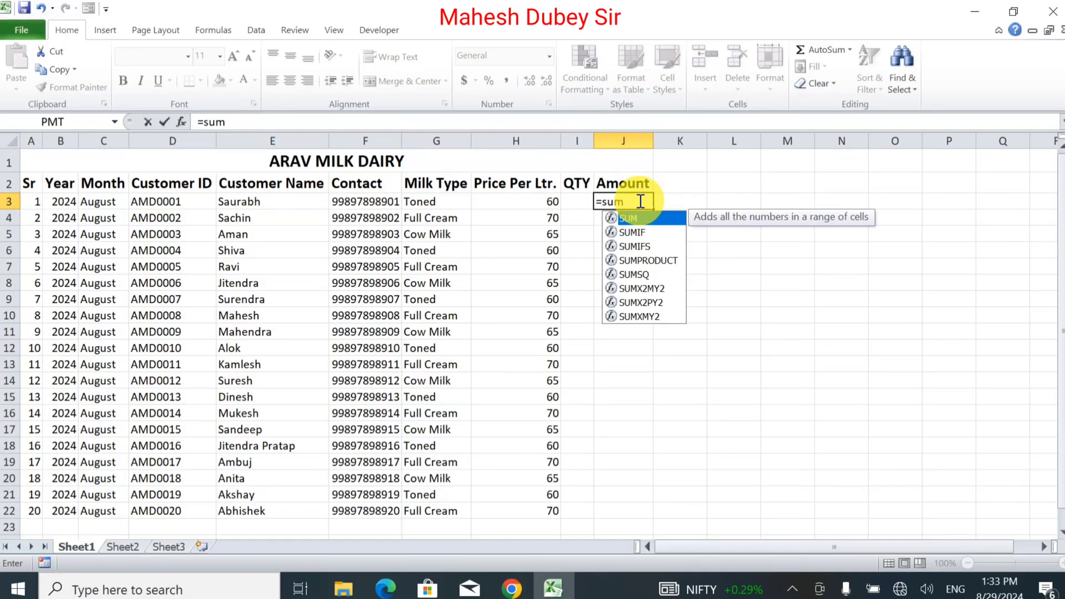
{"action": "left_click", "coordinate": [541, 201]}
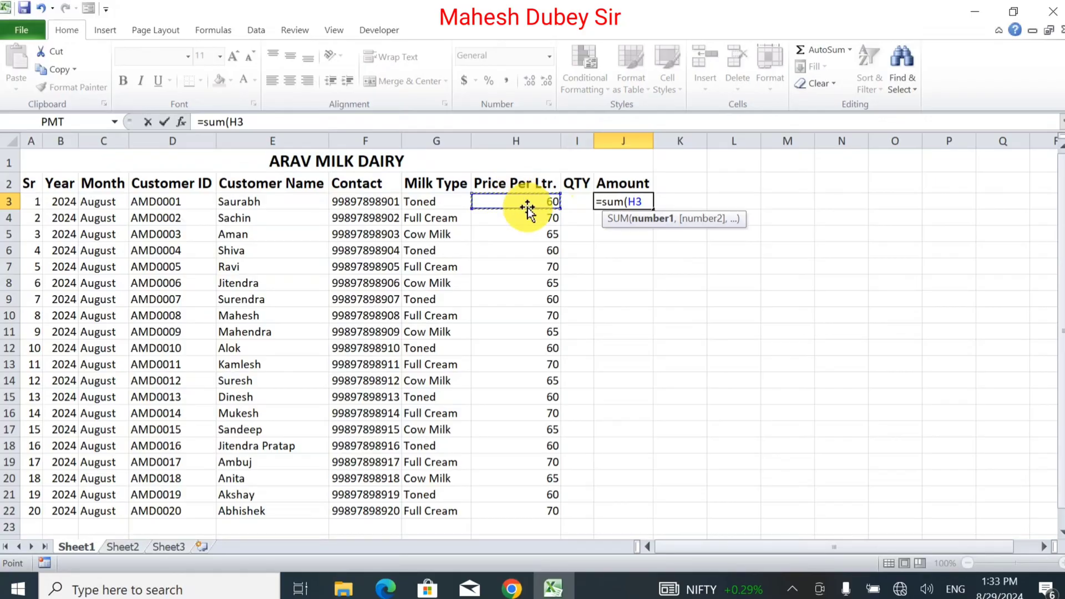
{"action": "type", "text": "*"}
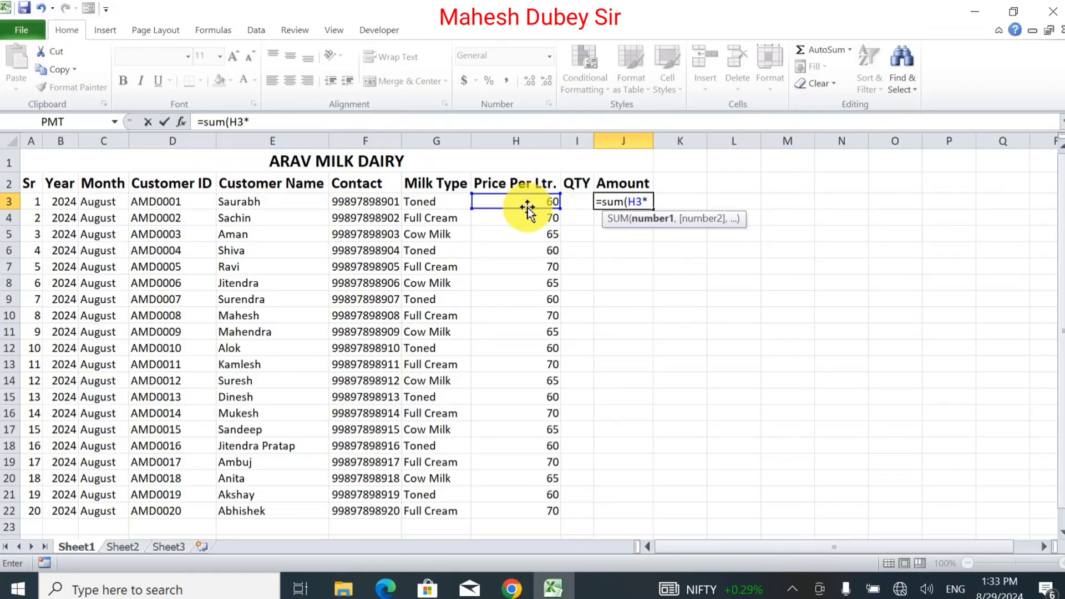
{"action": "left_click", "coordinate": [579, 203]}
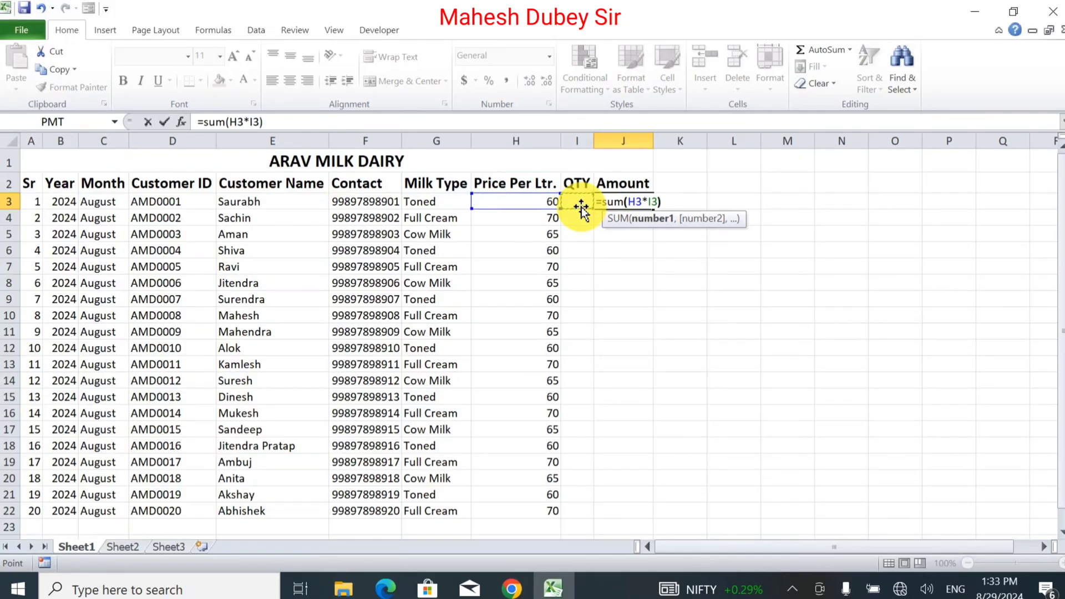
{"action": "type", "text": ")"}
{"action": "key", "text": "Return"}
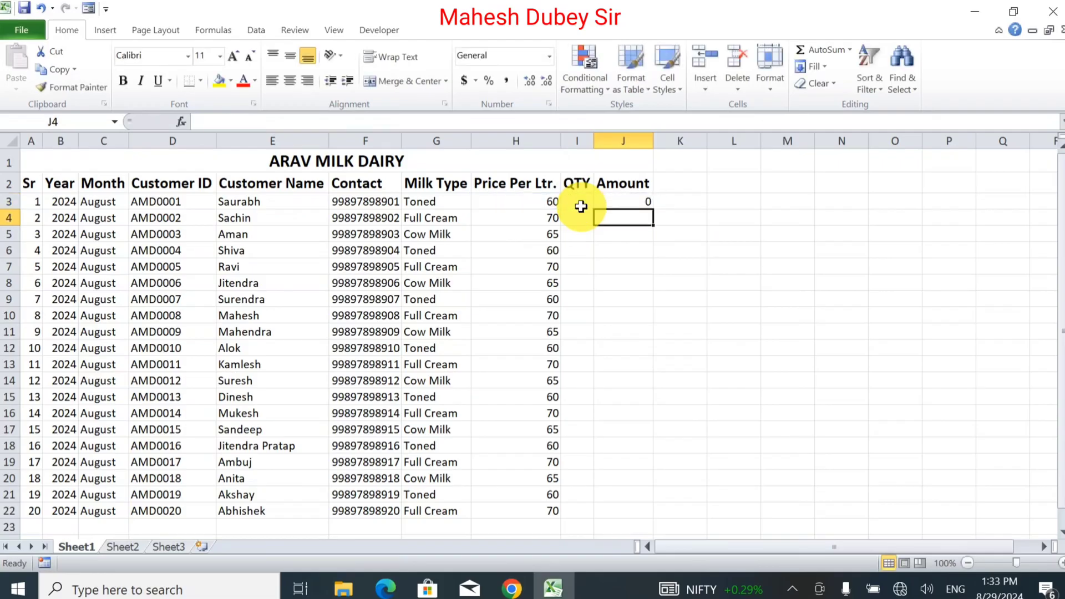
{"action": "left_click", "coordinate": [614, 202]}
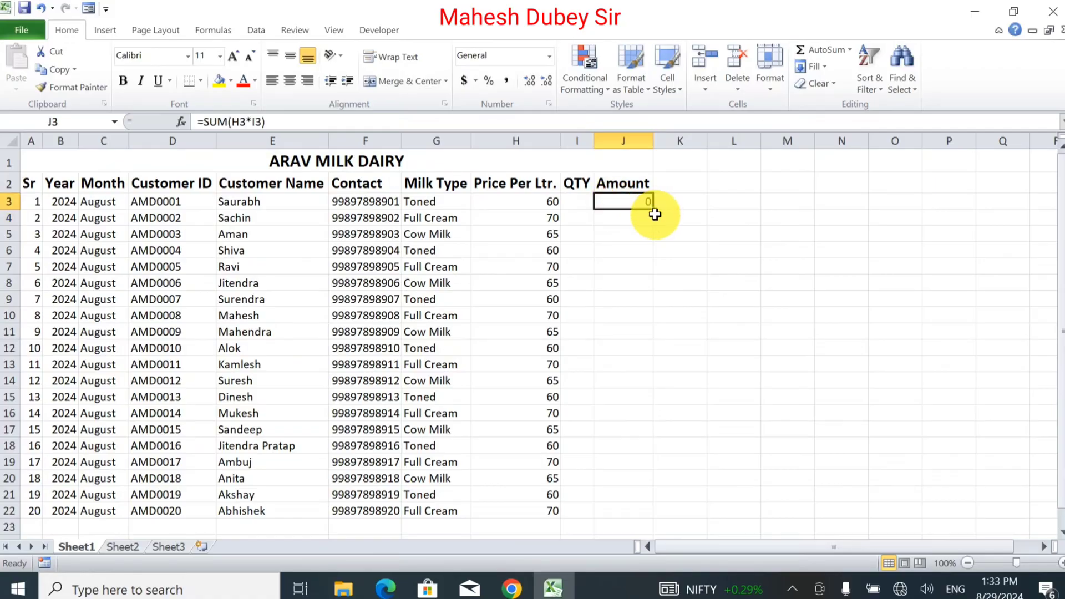
{"action": "left_click_drag", "start_coordinate": [654, 211], "coordinate": [654, 512]}
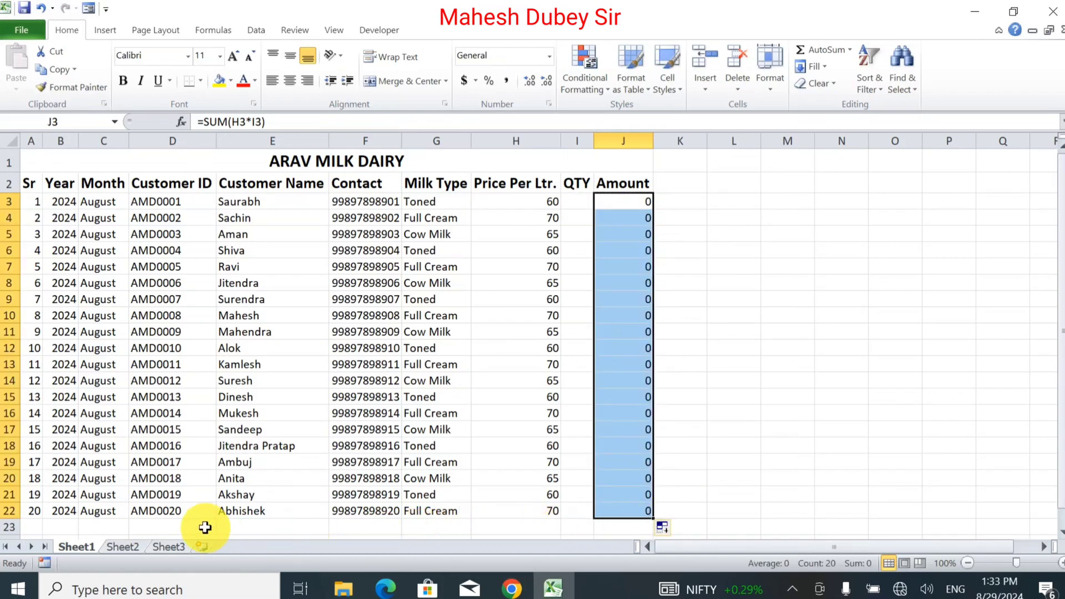
{"action": "left_click", "coordinate": [542, 527]}
Step: Type the label 'Total Amount' in H23, correcting its misspelling
{"action": "type", "text": "T"}
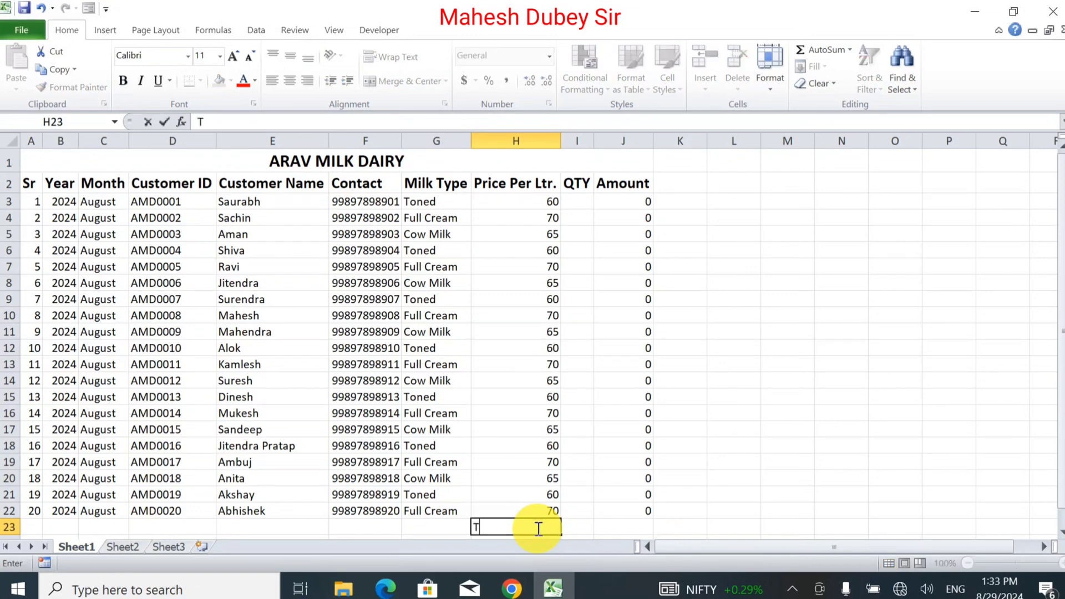
{"action": "type", "text": "otal Amout"}
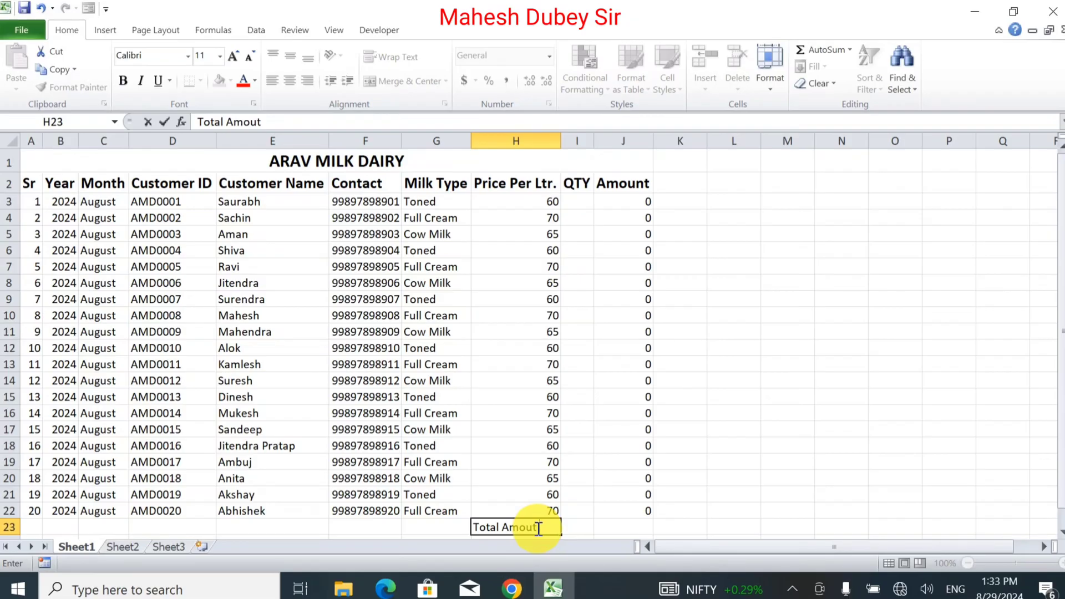
{"action": "key", "text": "ctrl+Return"}
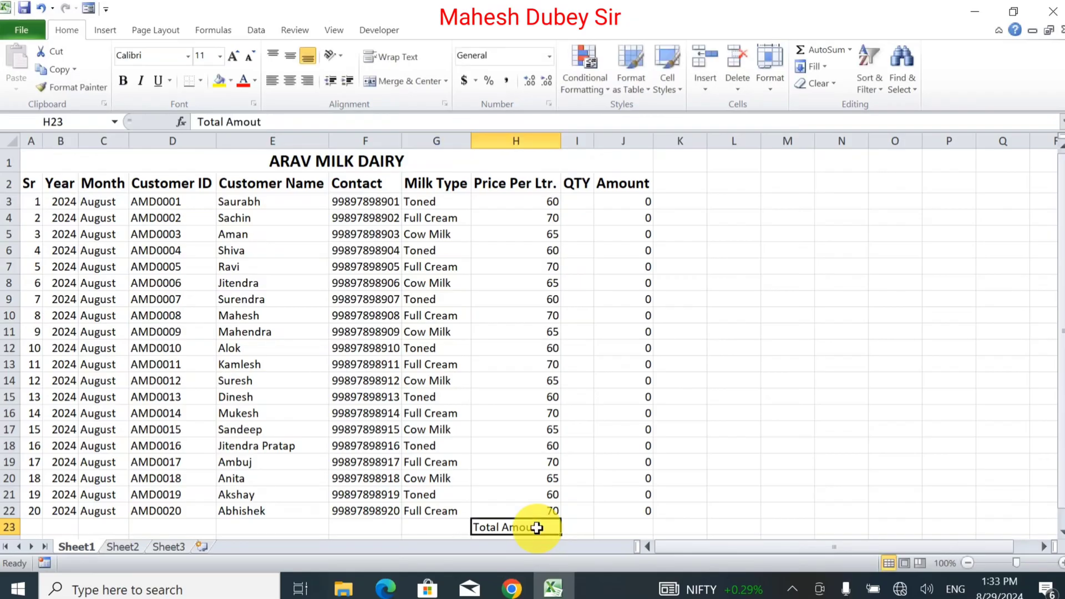
{"action": "double_click", "coordinate": [537, 528]}
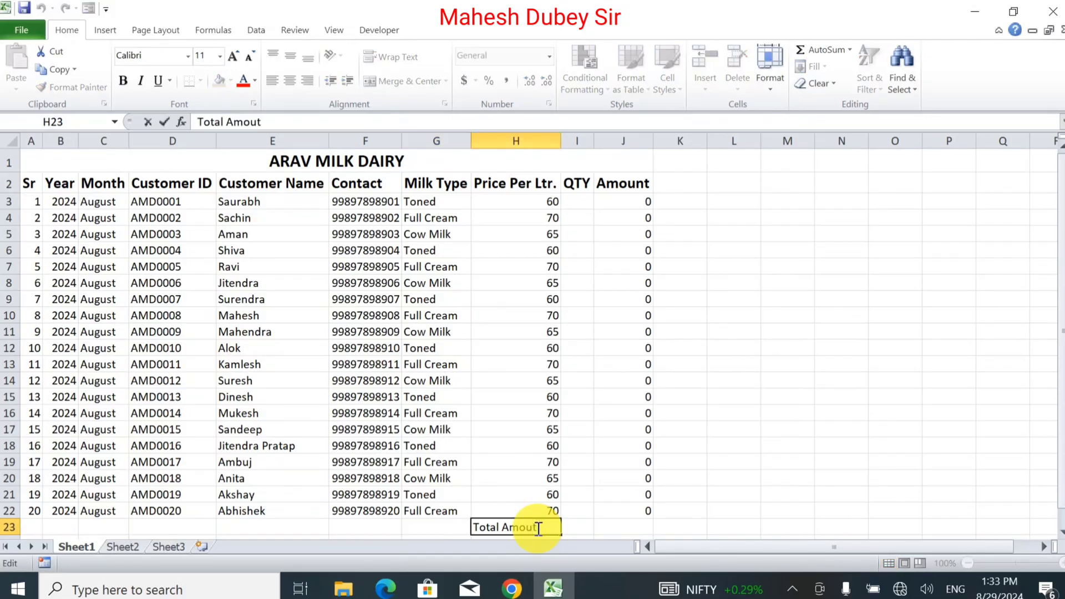
{"action": "type", "text": "n"}
{"action": "key", "text": "Return"}
{"action": "key", "text": "Up"}
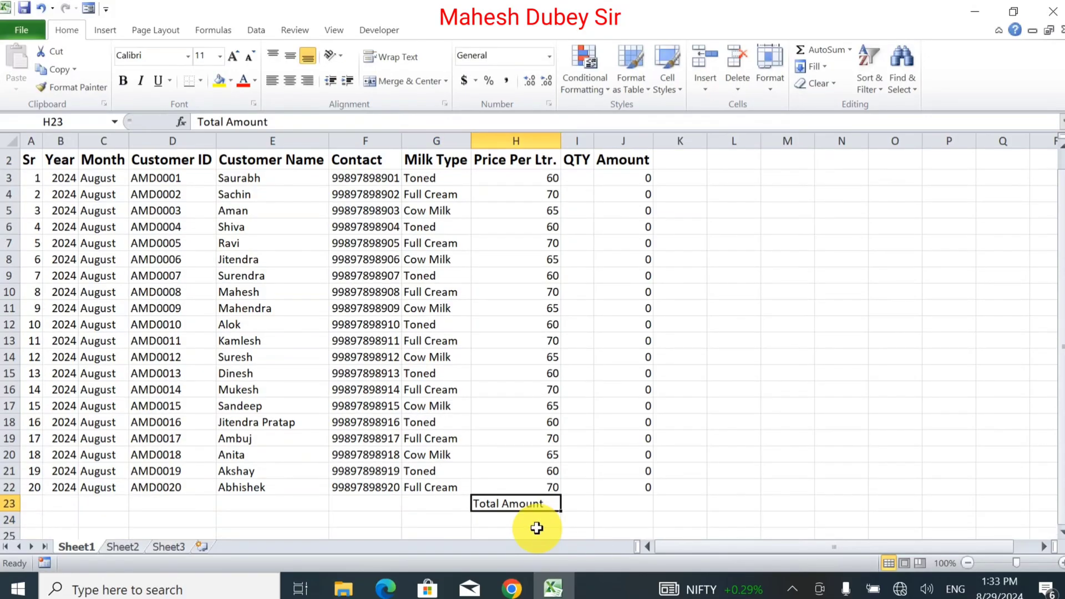
{"action": "key", "text": "shift+Left"}
{"action": "key", "text": "shift+Left"}
{"action": "key", "text": "shift+Left"}
{"action": "key", "text": "shift+Left"}
{"action": "key", "text": "shift+Left"}
{"action": "key", "text": "shift+Left"}
{"action": "key", "text": "shift+Left"}
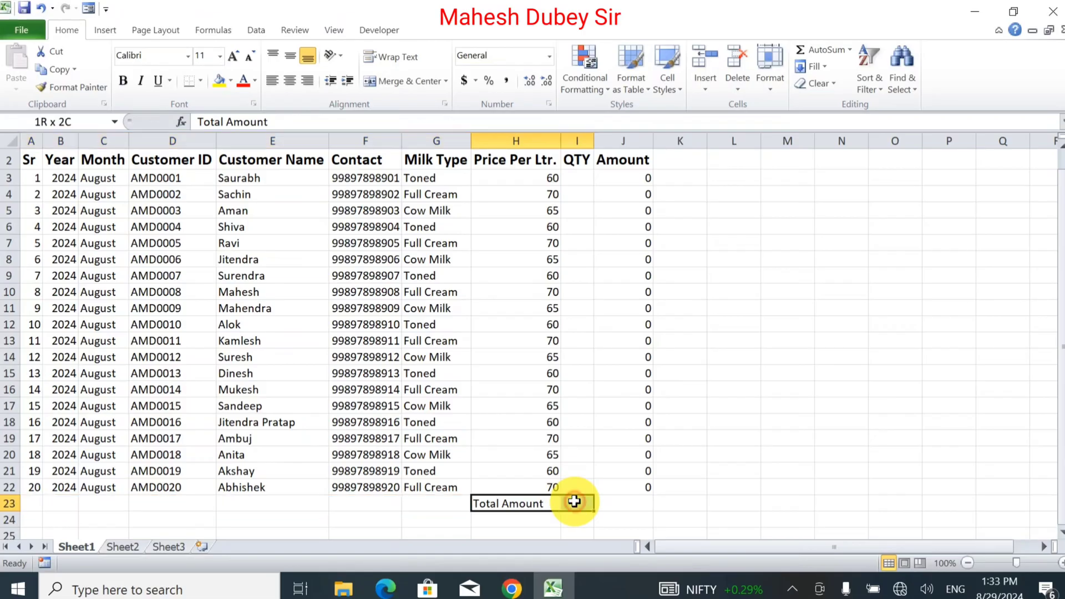
Step: Merge A23:I23 and make 'Total Amount' right-aligned, bold and 12-point
{"action": "left_click", "coordinate": [574, 501], "text": "shift"}
{"action": "left_click_drag", "start_coordinate": [574, 501], "coordinate": [12, 503]}
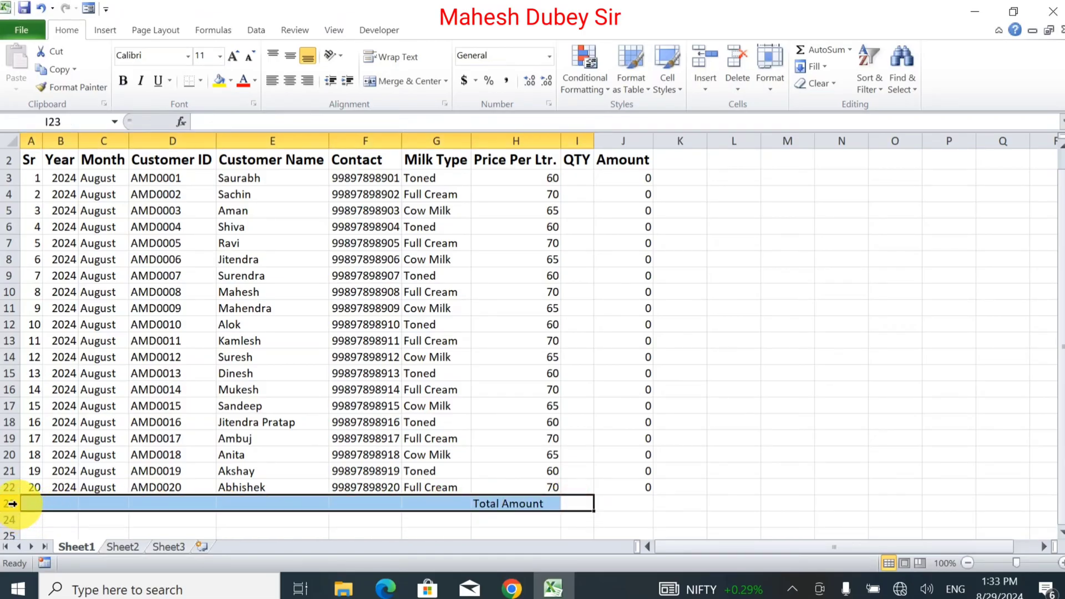
{"action": "left_click", "coordinate": [372, 80]}
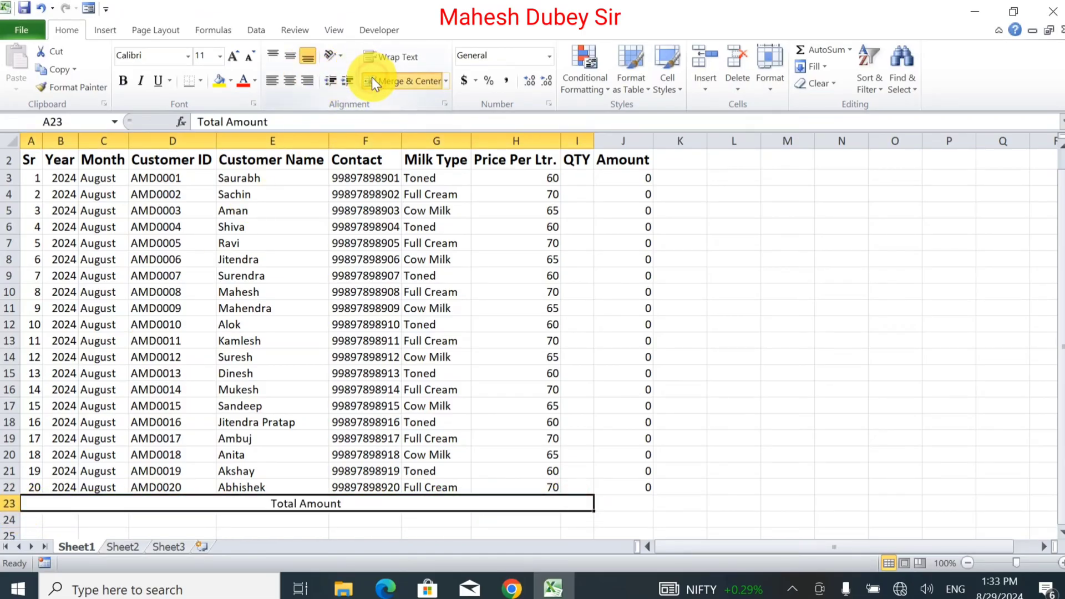
{"action": "left_click", "coordinate": [304, 83]}
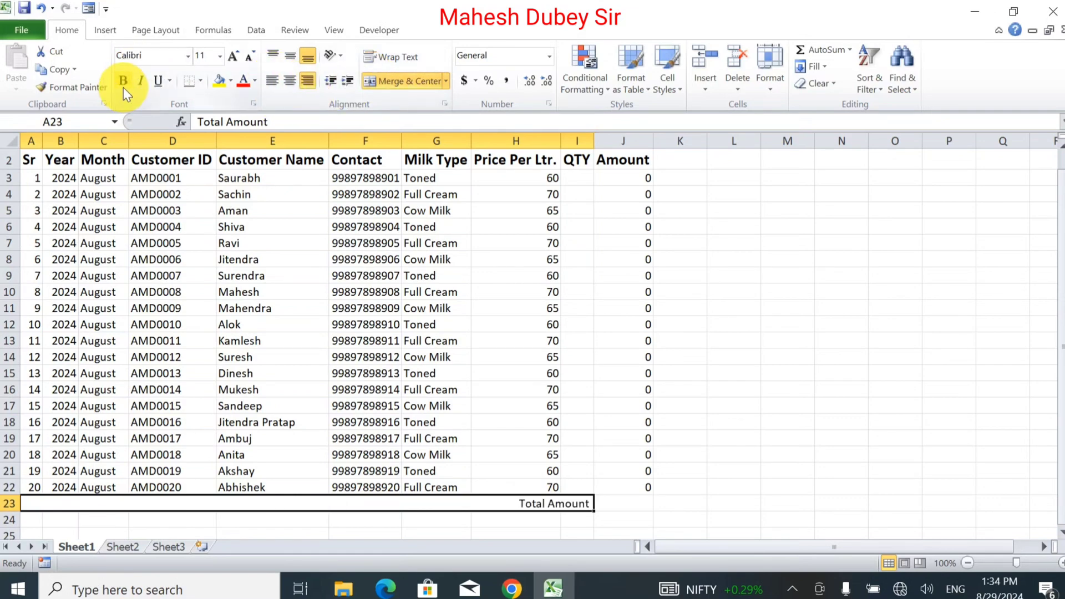
{"action": "left_click", "coordinate": [123, 88]}
{"action": "left_click", "coordinate": [235, 57]}
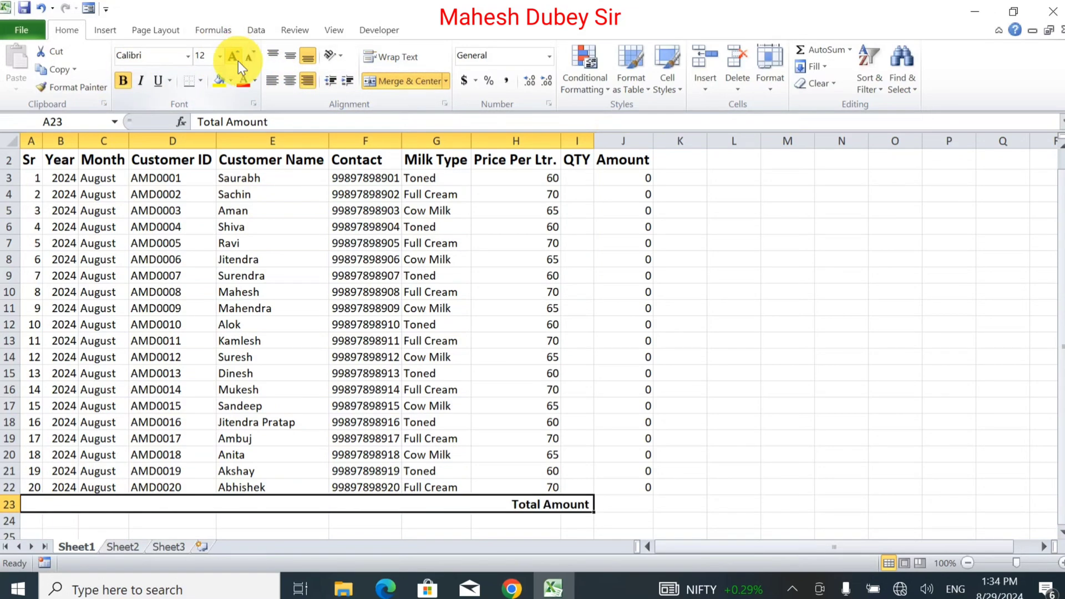
{"action": "left_click", "coordinate": [627, 504]}
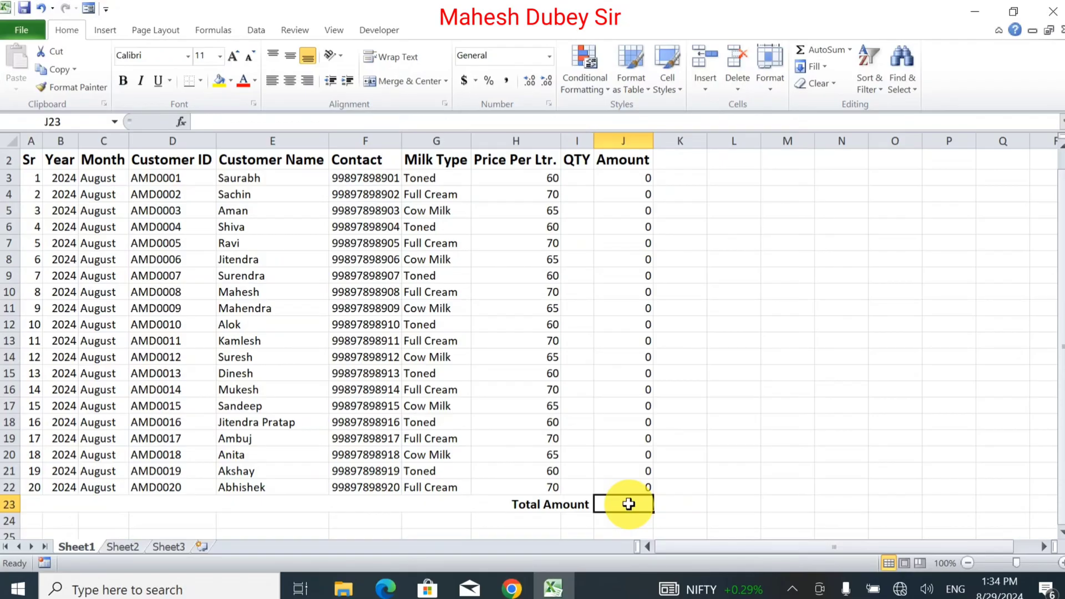
Step: AutoSum the Amount column into J23 as =SUM(J3:J22)
{"action": "key", "text": "alt+equal"}
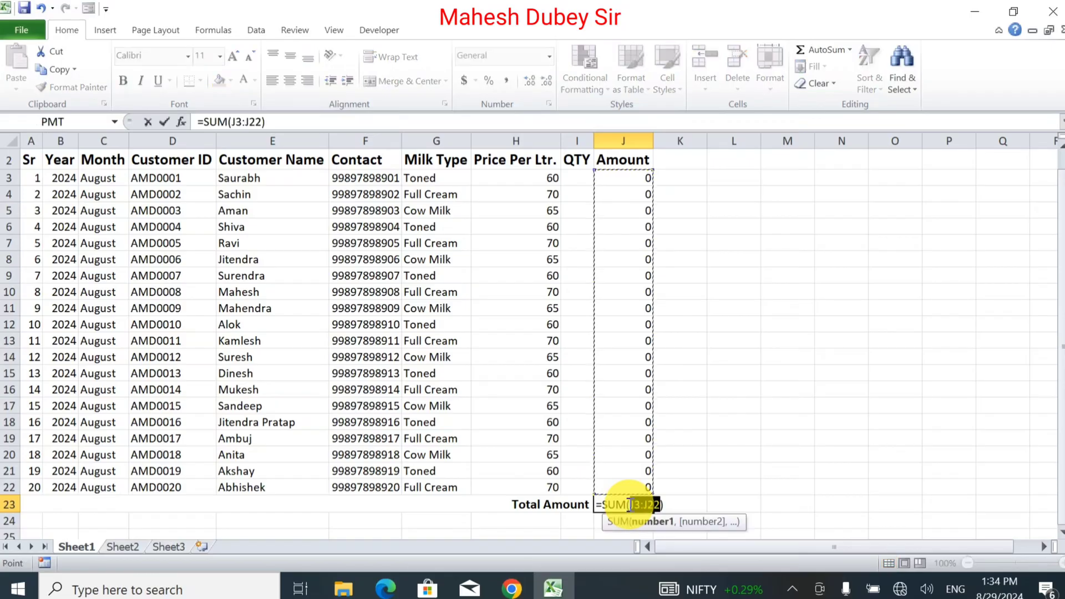
{"action": "key", "text": "Return"}
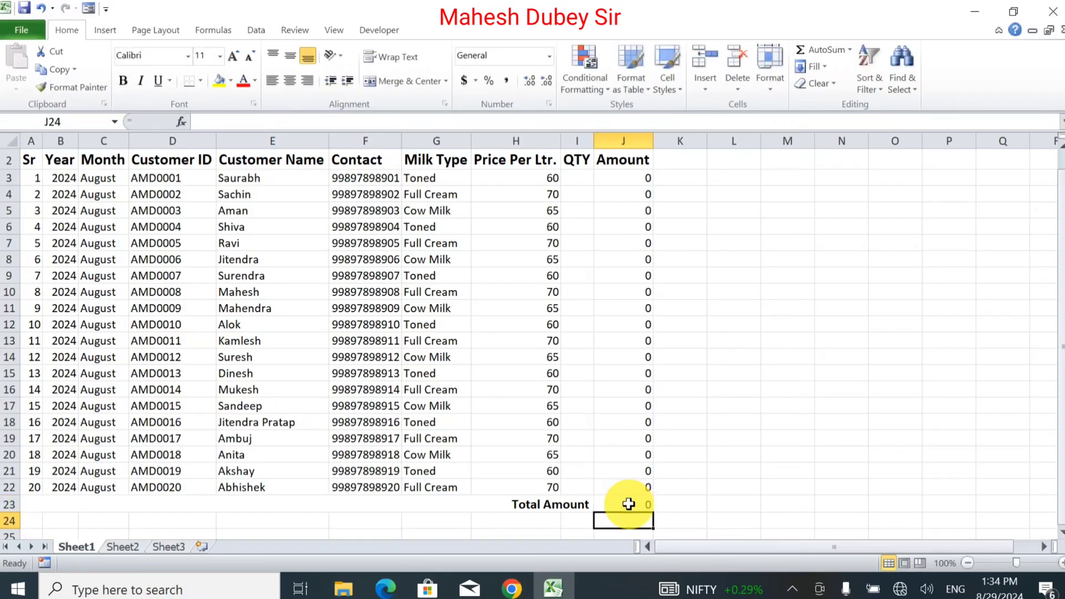
{"action": "left_click", "coordinate": [629, 504]}
{"action": "key", "text": "Up"}
{"action": "key", "text": "Up"}
{"action": "key", "text": "Up"}
{"action": "key", "text": "Up"}
{"action": "key", "text": "Up"}
{"action": "key", "text": "Up"}
{"action": "key", "text": "Up"}
{"action": "key", "text": "Up"}
{"action": "key", "text": "Up"}
{"action": "key", "text": "Up"}
{"action": "key", "text": "Up"}
{"action": "key", "text": "Up"}
{"action": "key", "text": "Up"}
{"action": "key", "text": "Up"}
{"action": "key", "text": "Up"}
{"action": "key", "text": "Up"}
{"action": "key", "text": "Up"}
{"action": "key", "text": "Up"}
{"action": "key", "text": "Up"}
{"action": "key", "text": "Up"}
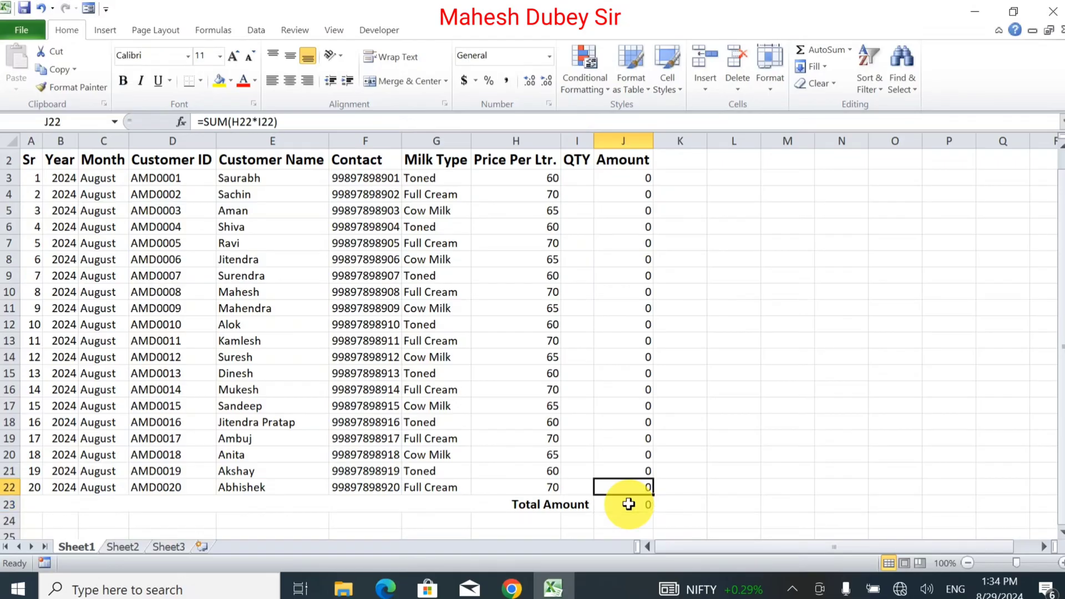
{"action": "key", "text": "Left"}
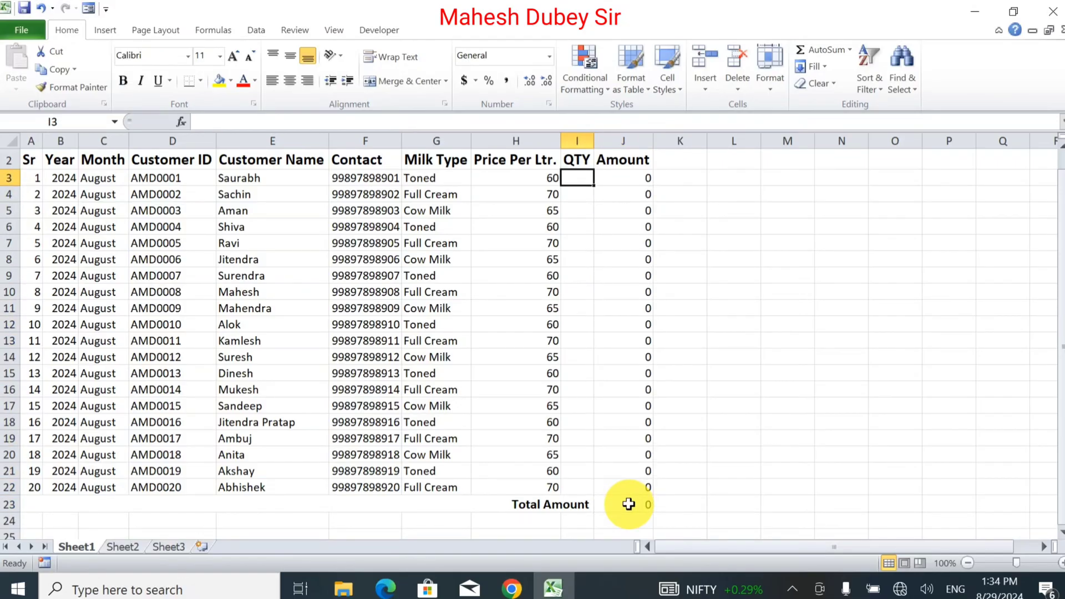
Step: Enter quantities 1, 0.5, 1, 2, 2.5, 3, 1, 1.5, 1, 1.5 in I3:I12
{"action": "type", "text": "1"}
{"action": "key", "text": "Return"}
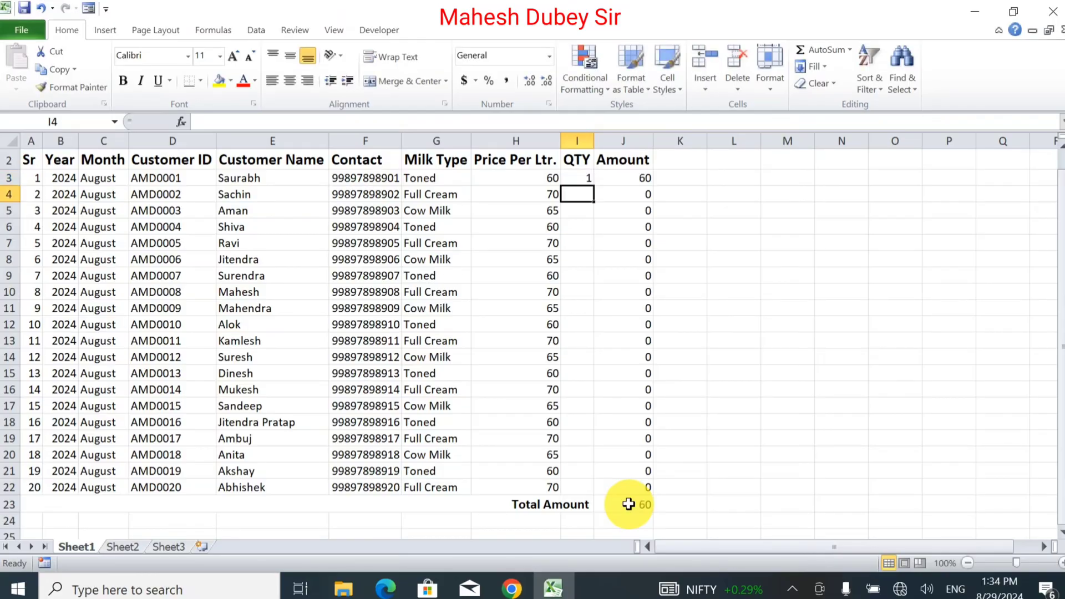
{"action": "type", "text": "."}
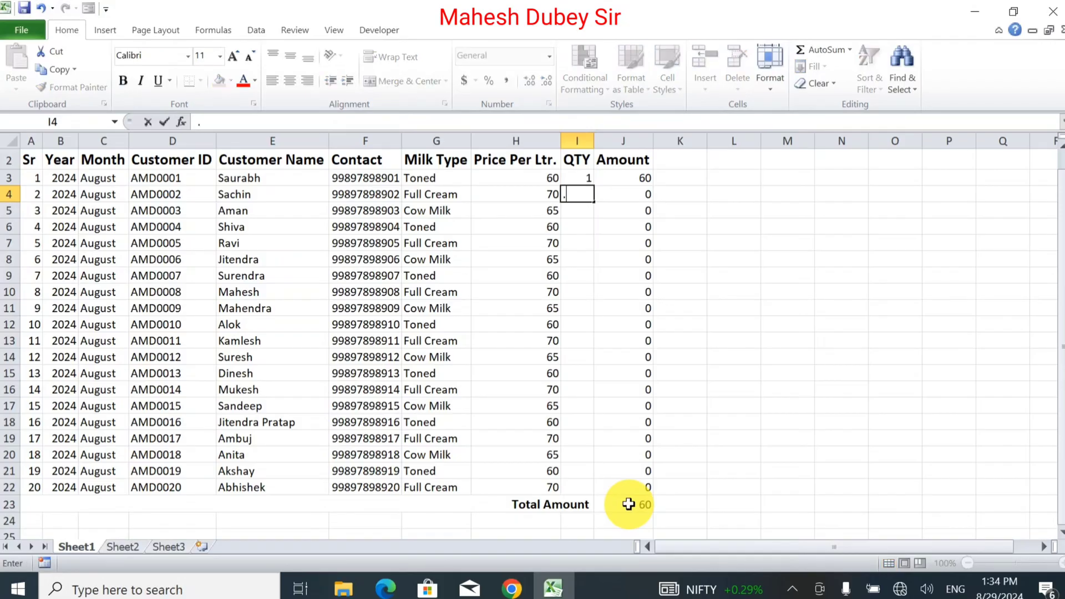
{"action": "type", "text": "5"}
{"action": "key", "text": "Return"}
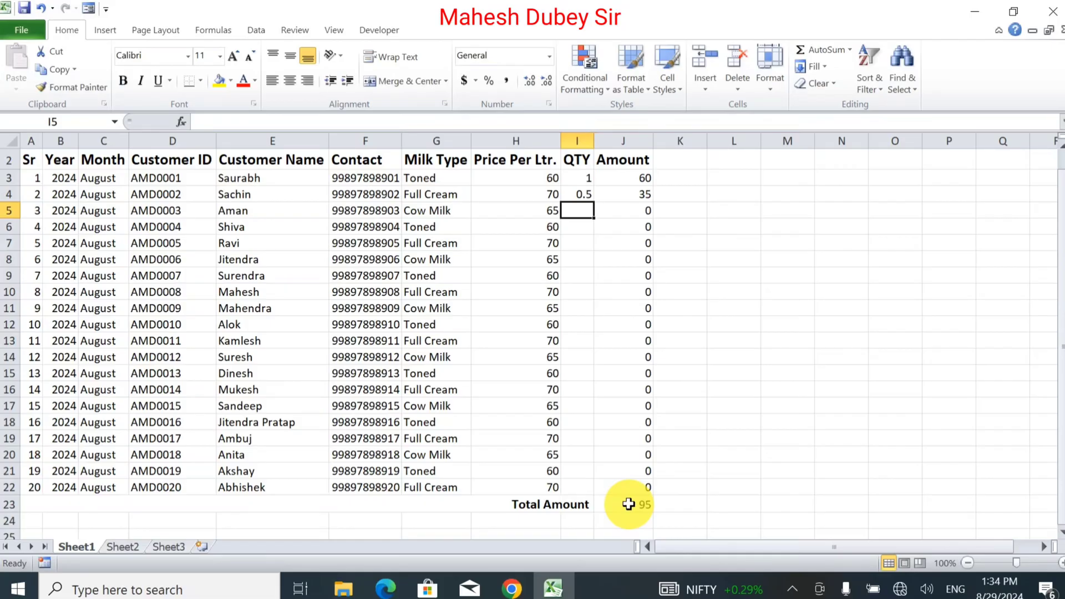
{"action": "type", "text": "1"}
{"action": "key", "text": "Return"}
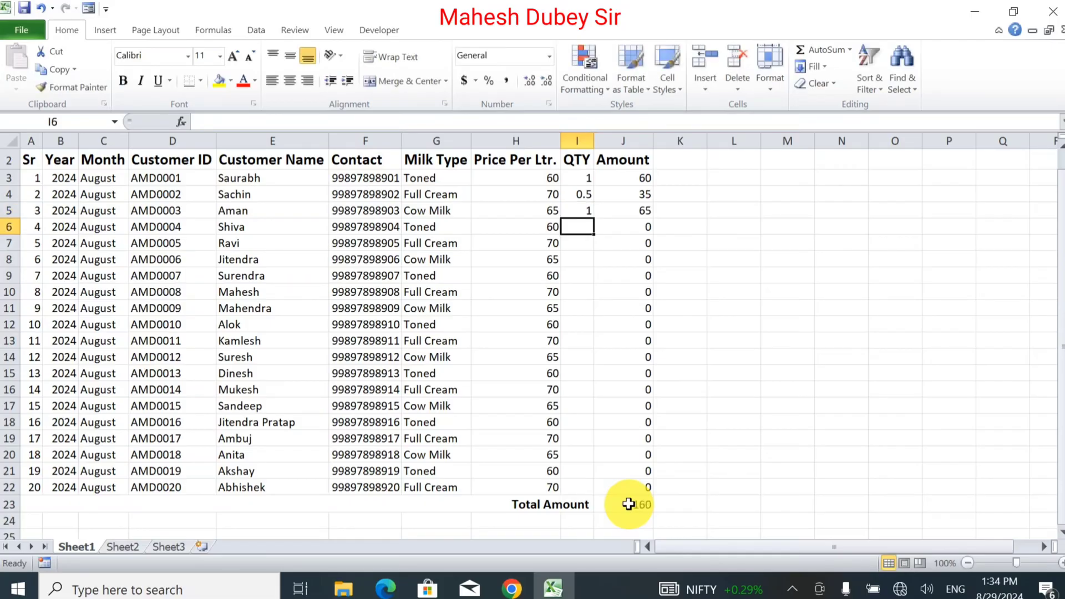
{"action": "type", "text": "2"}
{"action": "key", "text": "Return"}
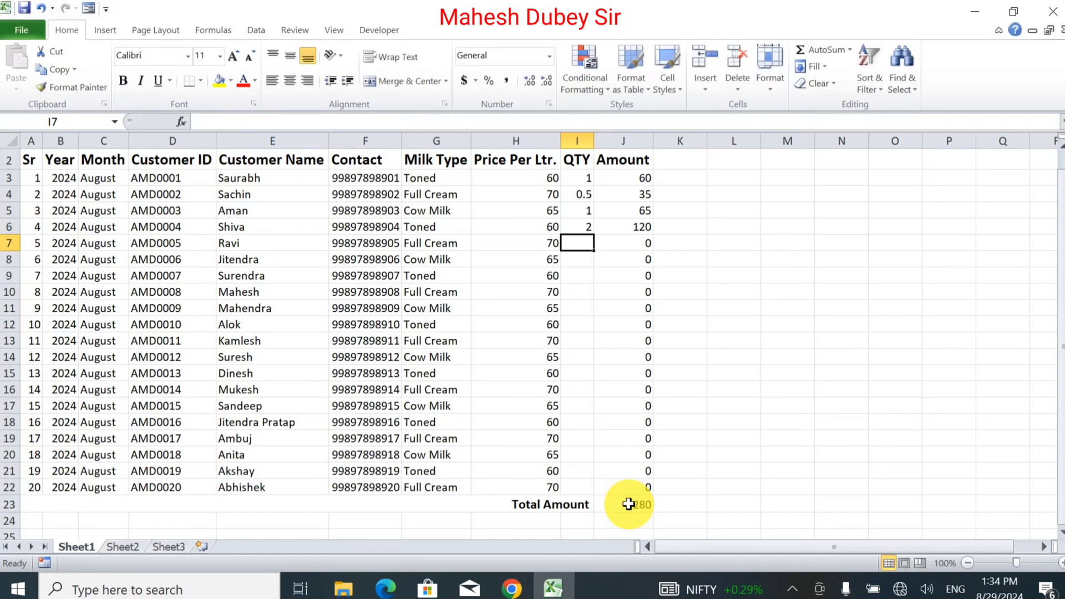
{"action": "type", "text": "2.5"}
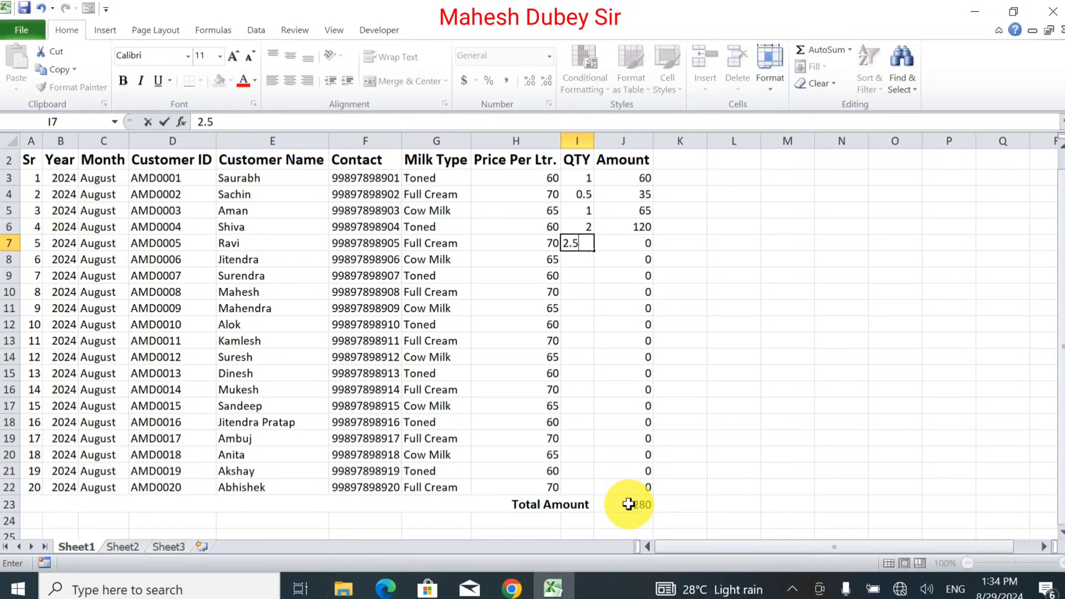
{"action": "key", "text": "Return"}
{"action": "type", "text": "3"}
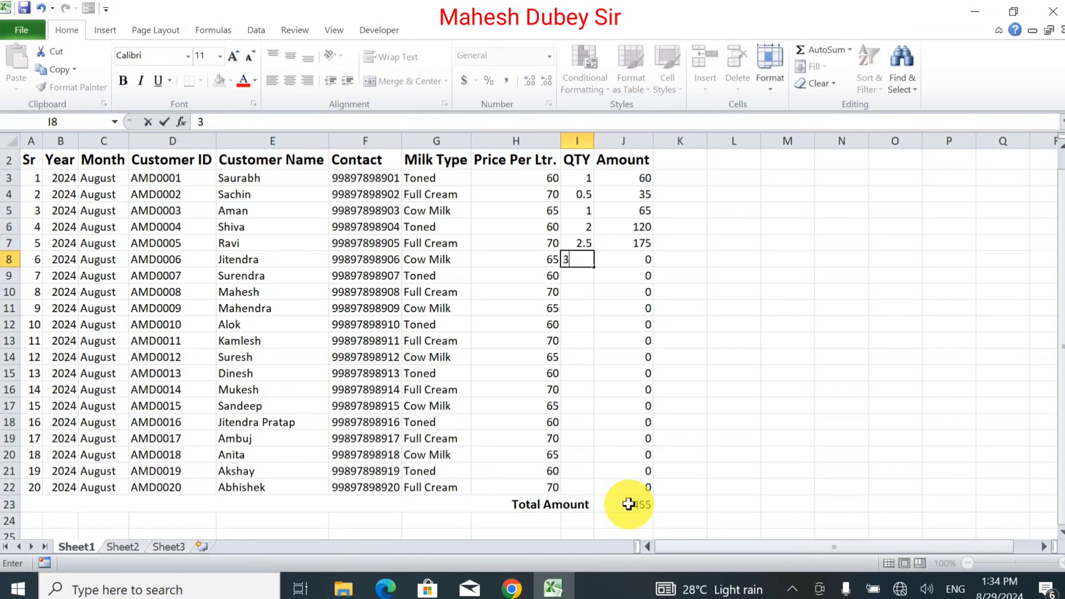
{"action": "key", "text": "Return"}
{"action": "type", "text": "1"}
{"action": "key", "text": "Return"}
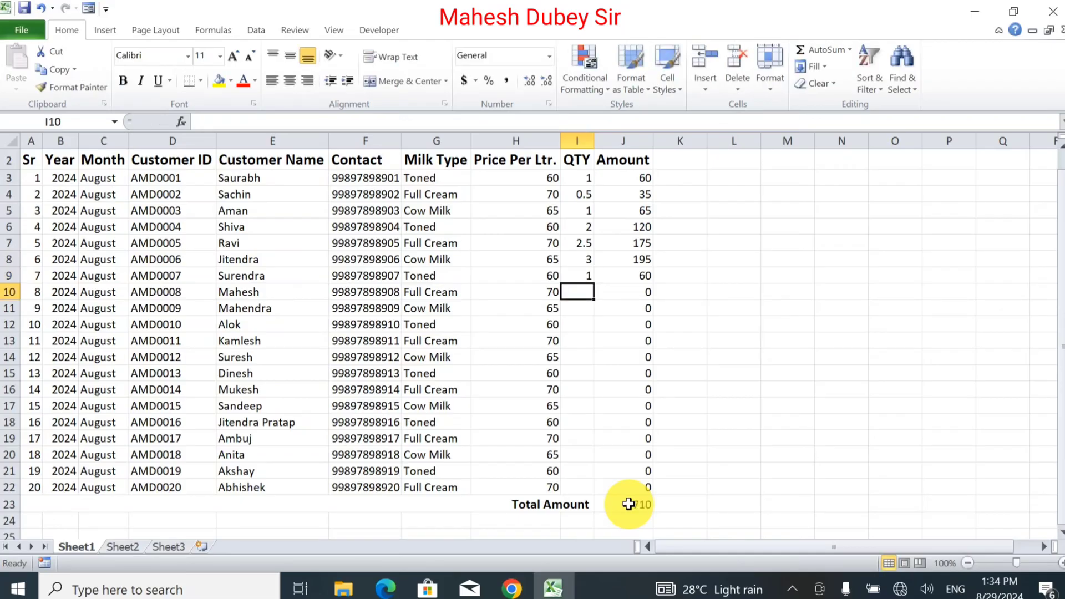
{"action": "type", "text": "1.5"}
{"action": "key", "text": "Return"}
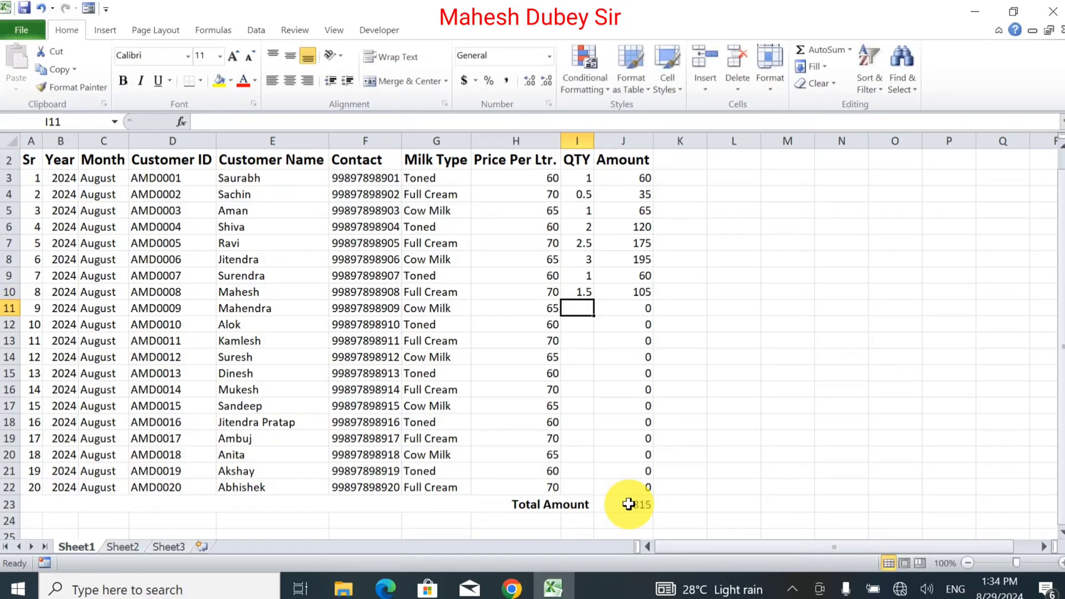
{"action": "type", "text": "1"}
{"action": "key", "text": "Return"}
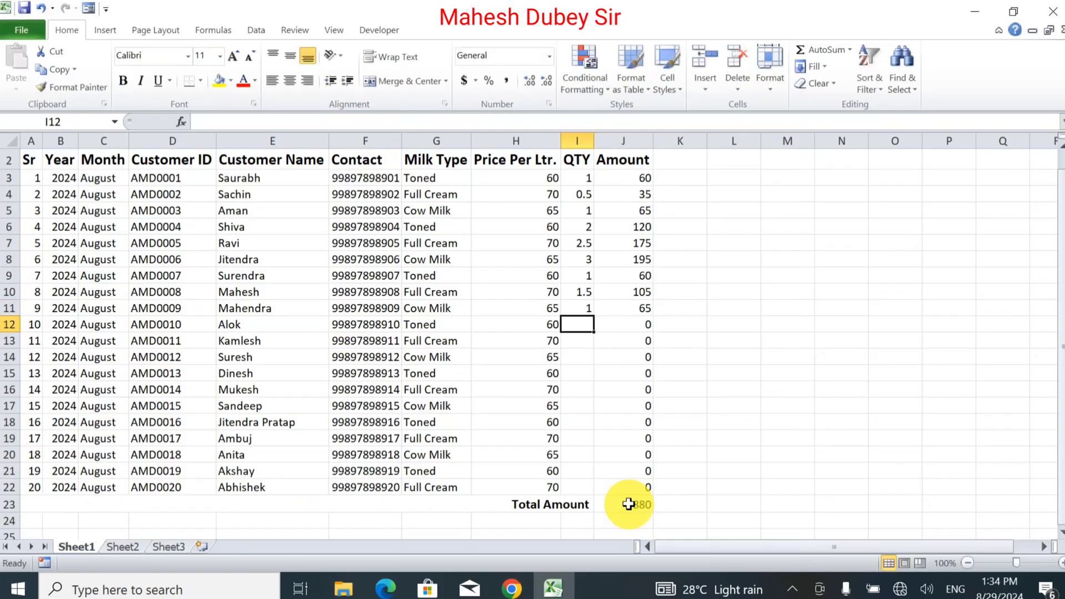
{"action": "type", "text": "1.5"}
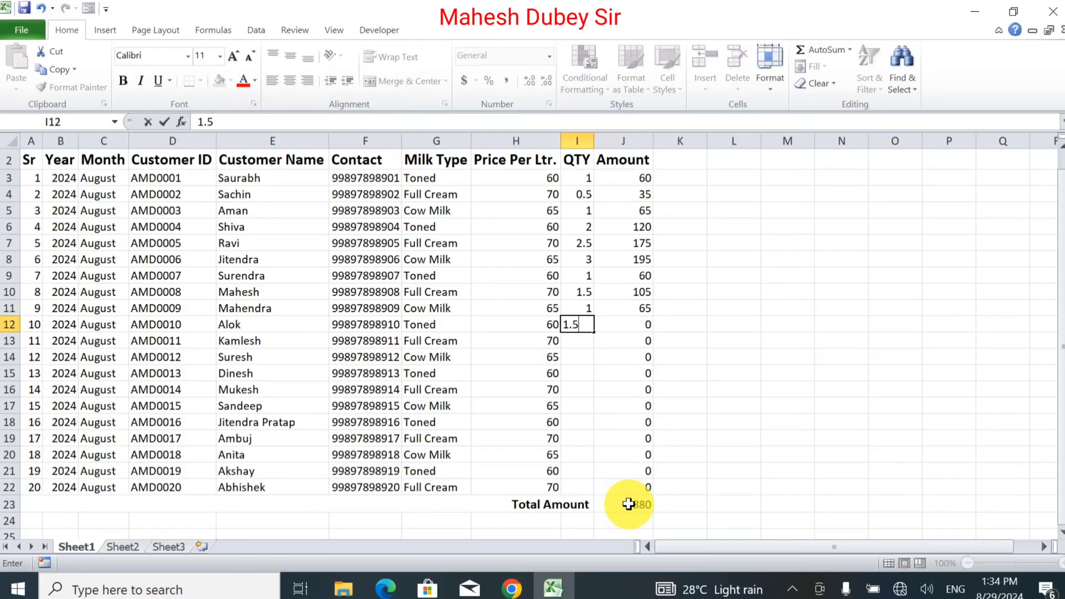
{"action": "key", "text": "Return"}
Step: Enter quantities 2.5, 4, 4, 5, 9, 9.5, 9.5, 4.5, 7.5, 7 in I13:I22
{"action": "type", "text": "25"}
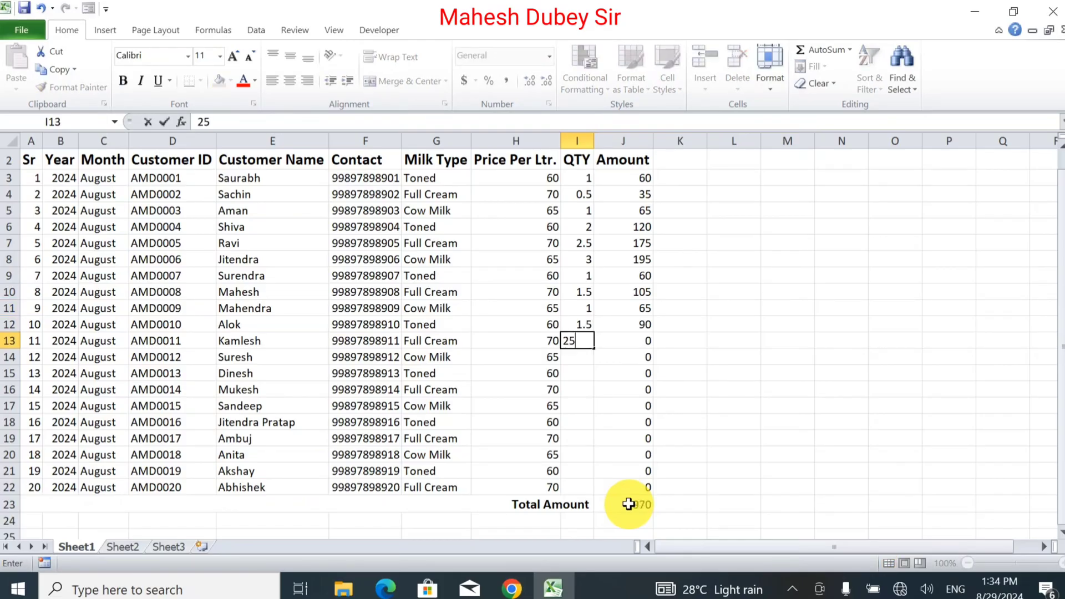
{"action": "key", "text": "BackSpace"}
{"action": "type", "text": ".5"}
{"action": "key", "text": "Return"}
{"action": "type", "text": "4"}
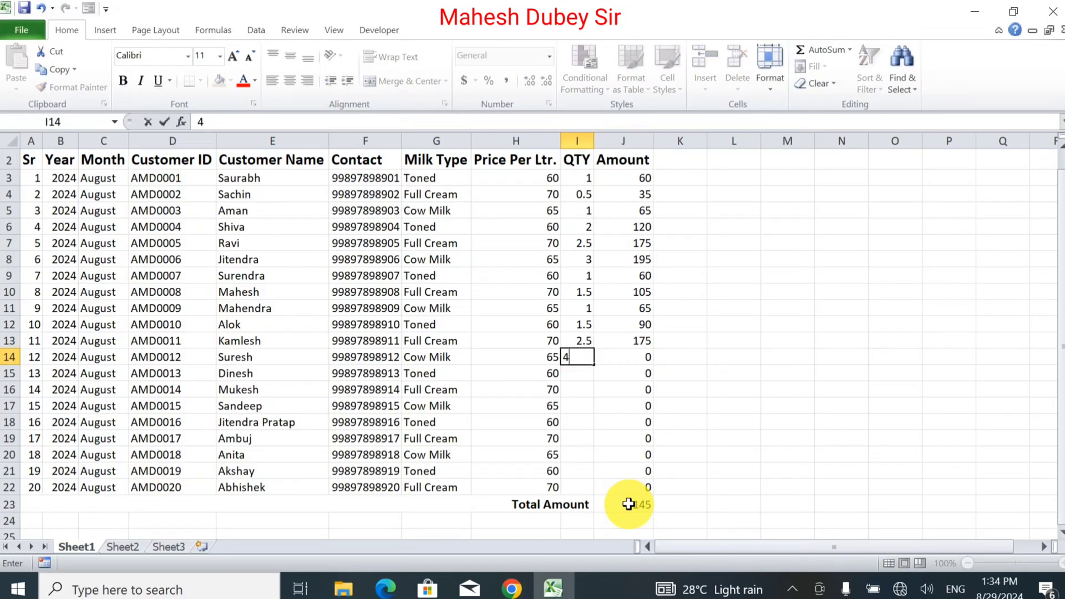
{"action": "key", "text": "Return"}
{"action": "type", "text": "4"}
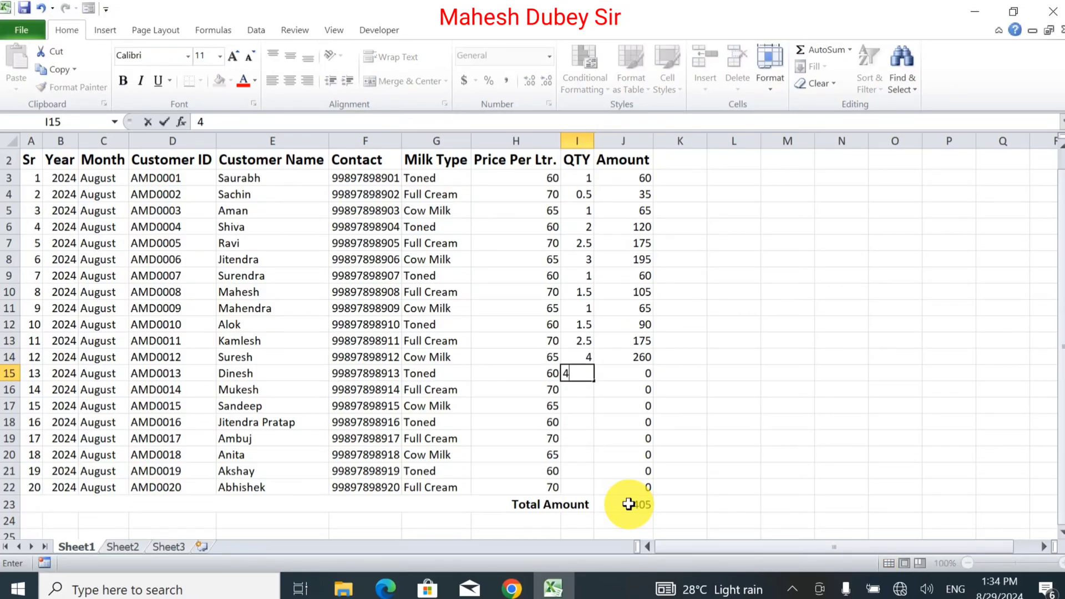
{"action": "key", "text": "Return"}
{"action": "type", "text": "5"}
{"action": "key", "text": "Return"}
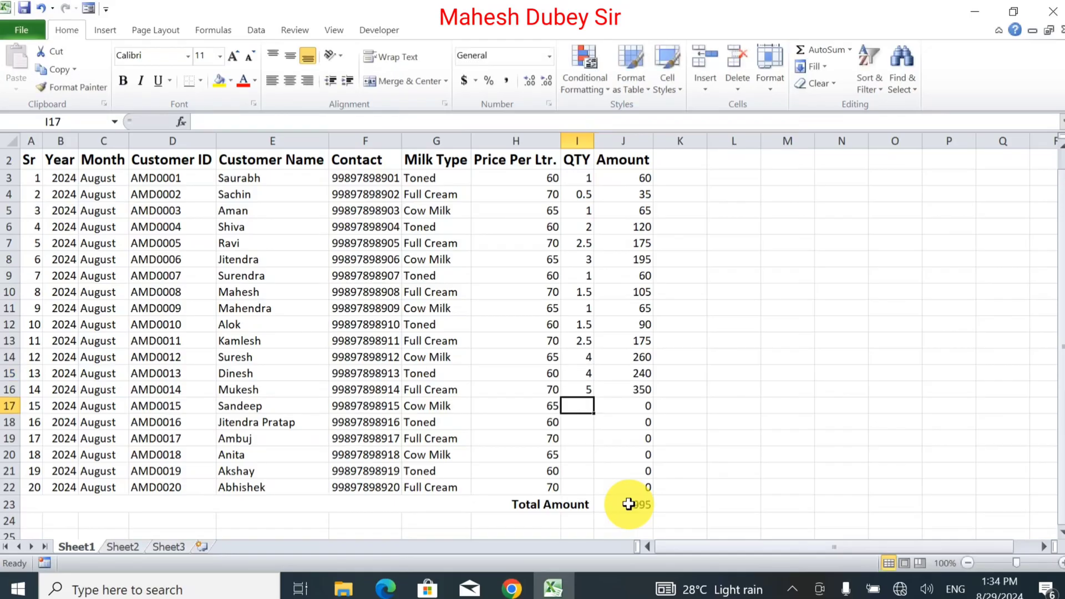
{"action": "type", "text": "9"}
{"action": "key", "text": "Return"}
{"action": "type", "text": "9.5"}
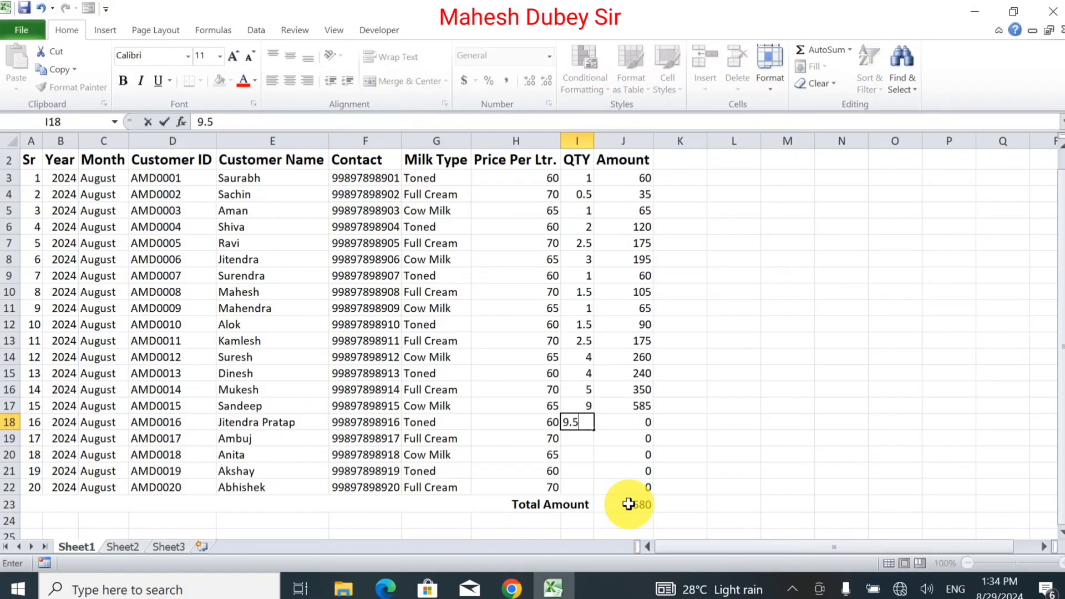
{"action": "key", "text": "Return"}
{"action": "type", "text": "95"}
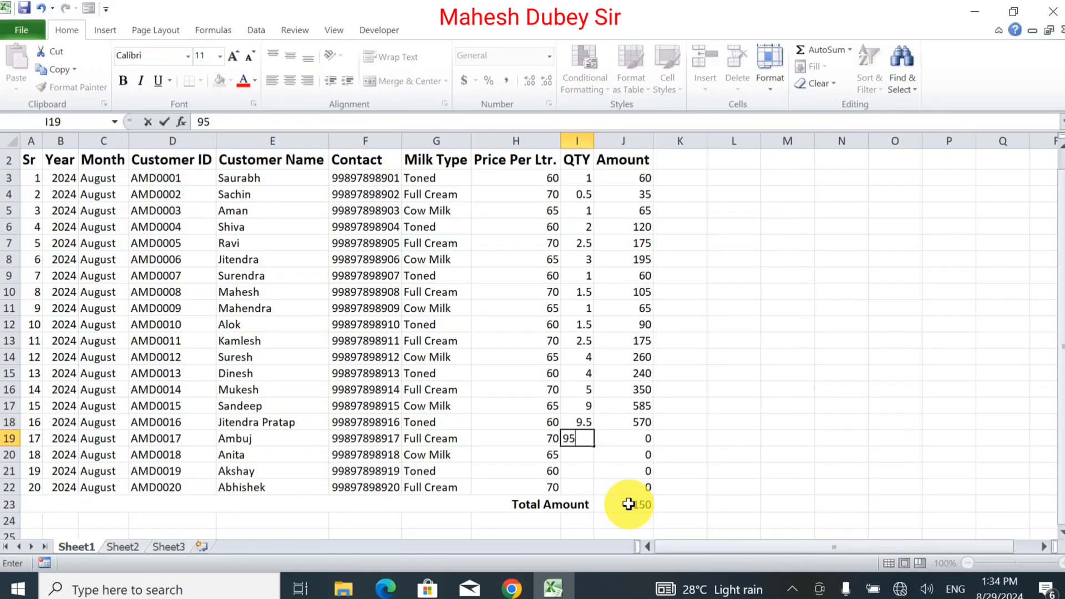
{"action": "key", "text": "BackSpace"}
{"action": "type", "text": ".5"}
{"action": "key", "text": "Return"}
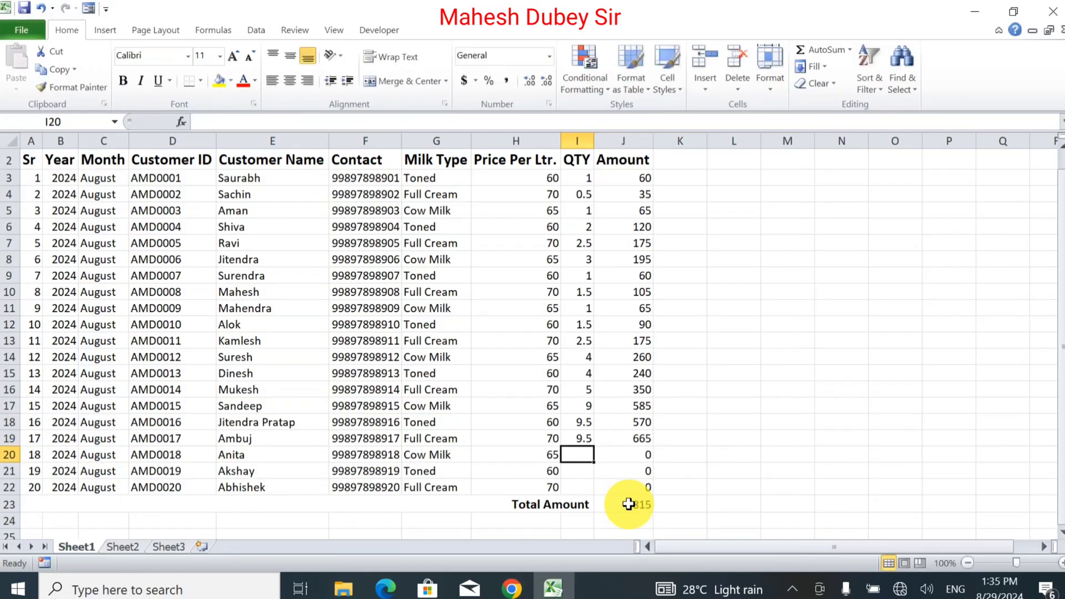
{"action": "type", "text": "4.5"}
{"action": "key", "text": "Return"}
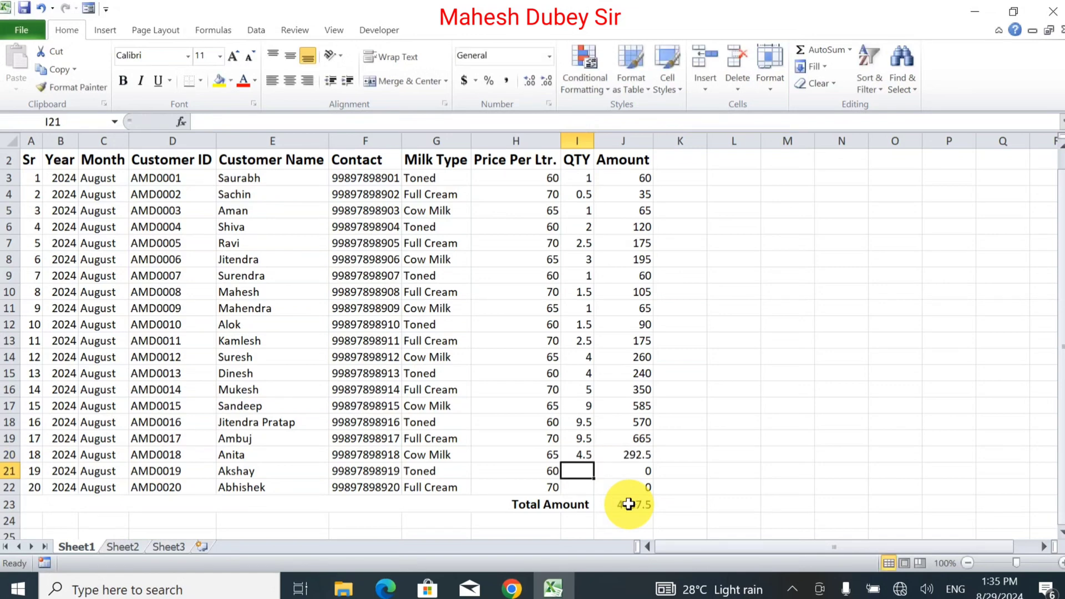
{"action": "type", "text": "7.5"}
{"action": "key", "text": "Return"}
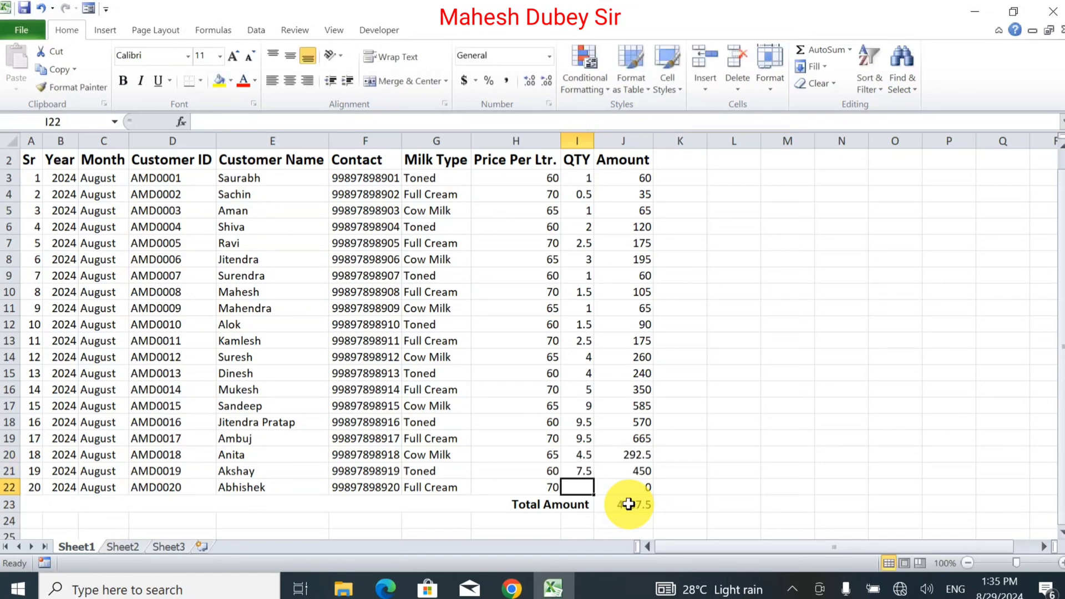
{"action": "type", "text": "70"}
{"action": "key", "text": "BackSpace"}
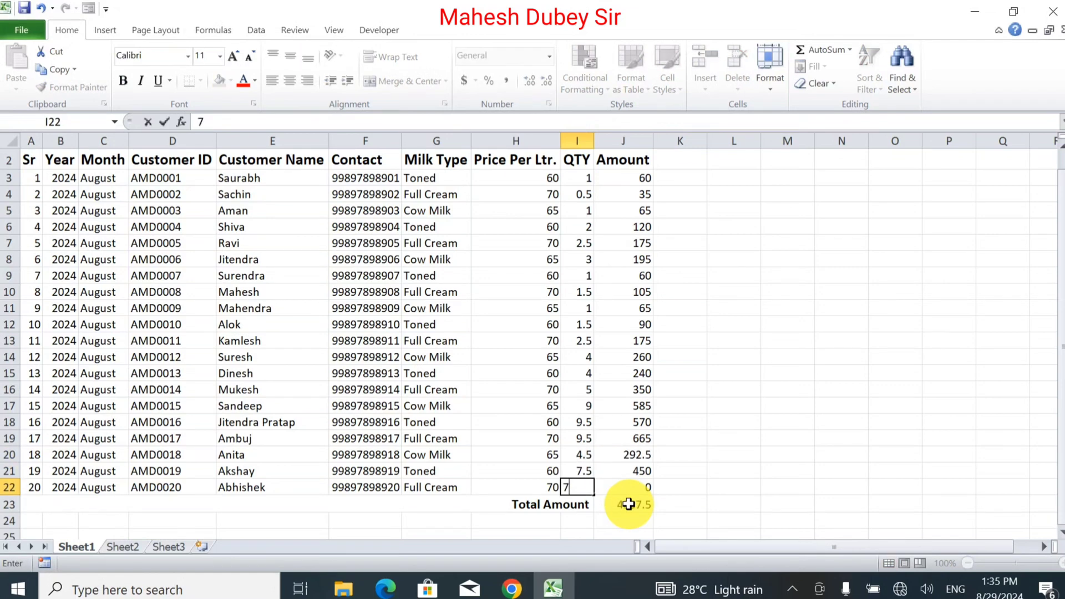
{"action": "key", "text": "Return"}
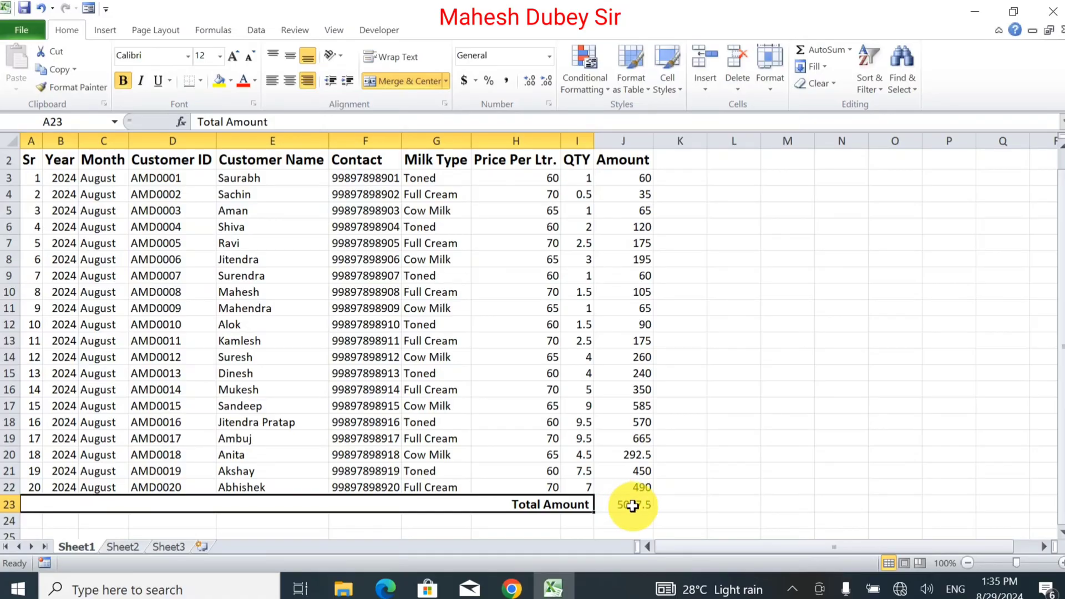
Step: Apply All Borders to every cell of the table
{"action": "left_click", "coordinate": [633, 506]}
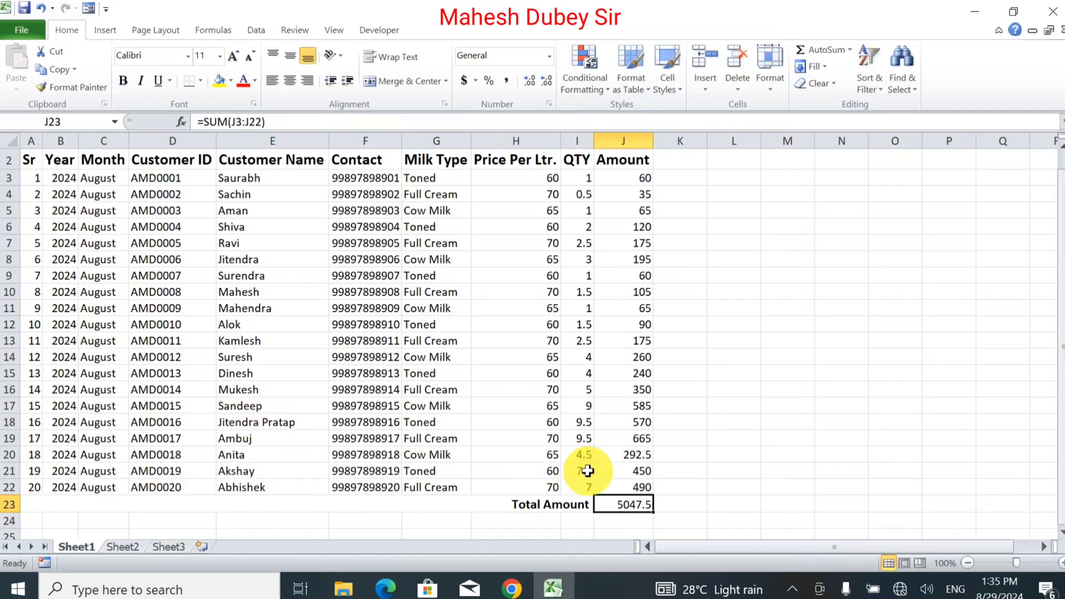
{"action": "left_click_drag", "start_coordinate": [617, 502], "coordinate": [163, 183]}
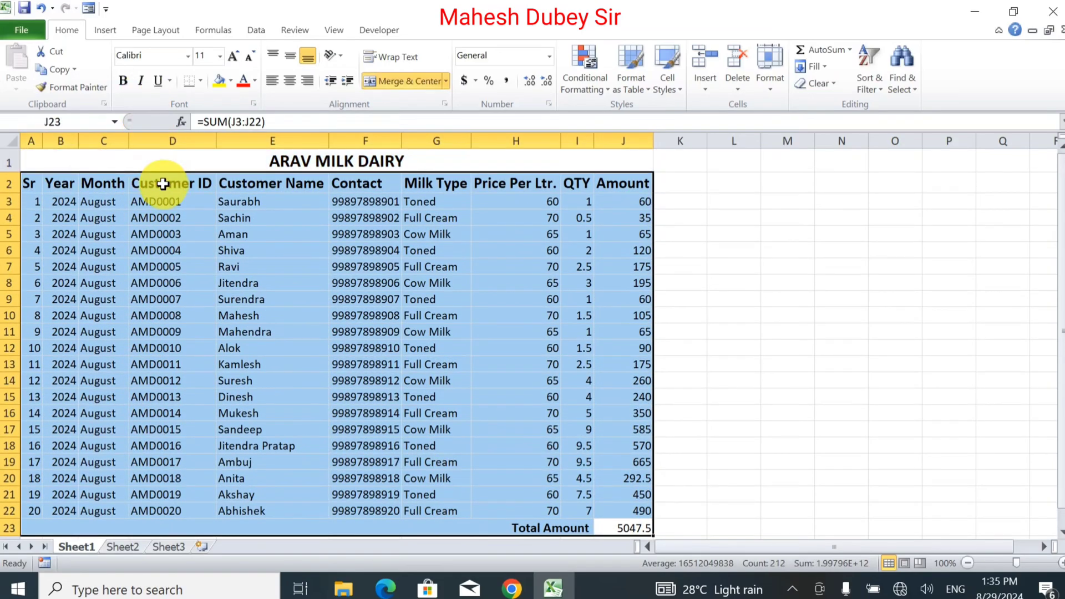
{"action": "left_click", "coordinate": [201, 79]}
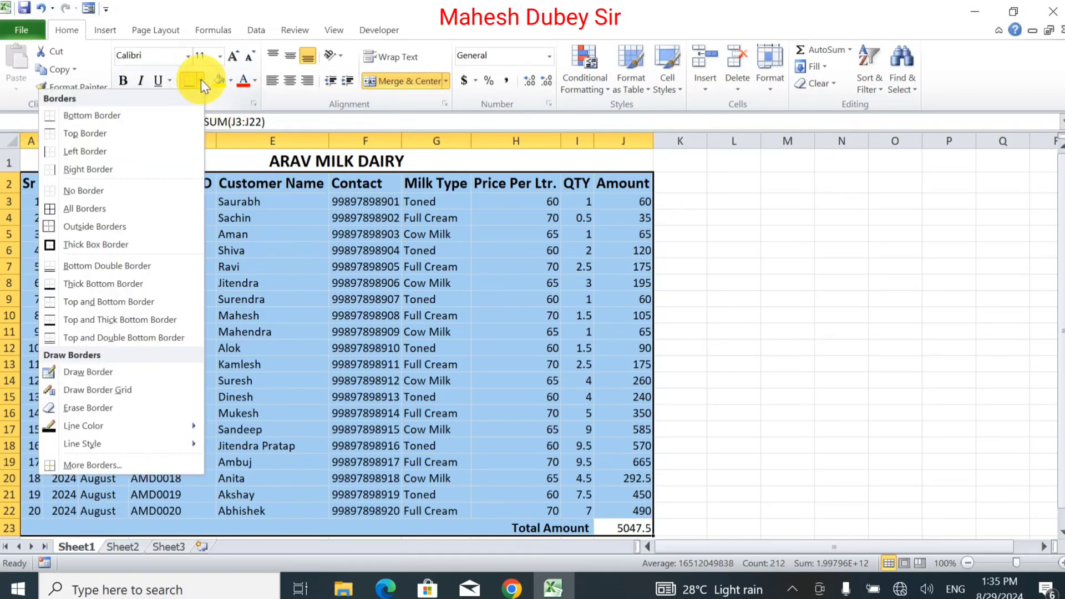
{"action": "left_click", "coordinate": [122, 213]}
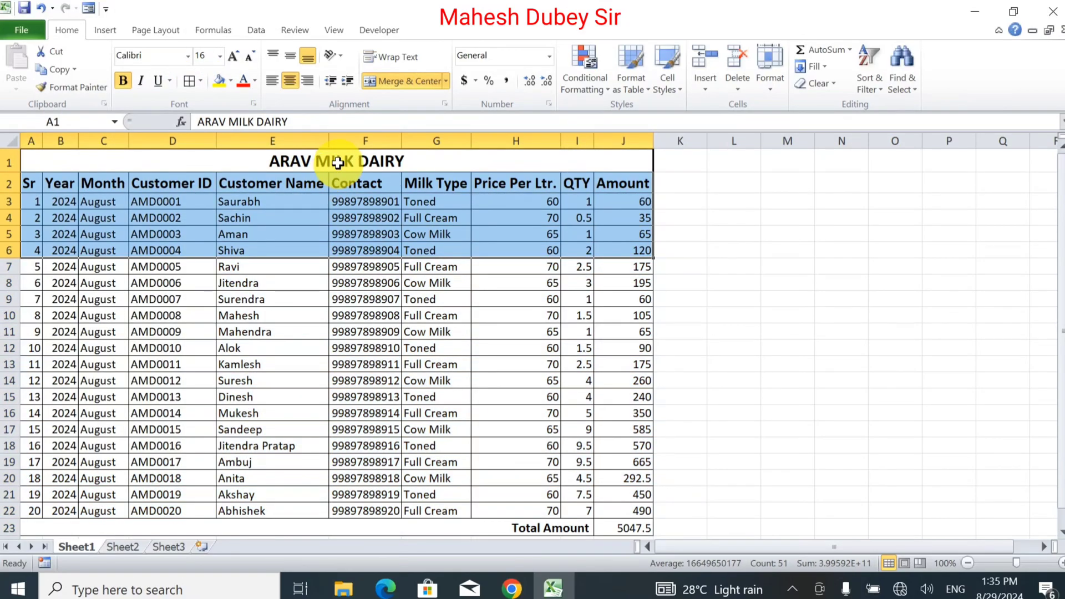
Step: Add a Thick Box Border around the table including its title row
{"action": "left_click_drag", "start_coordinate": [337, 162], "coordinate": [348, 474]}
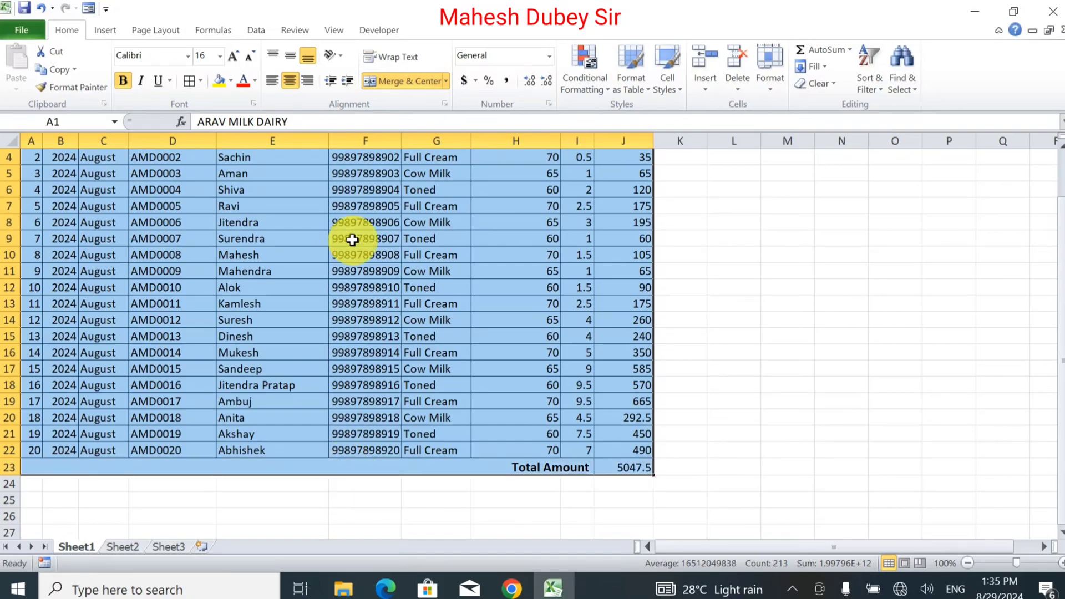
{"action": "left_click", "coordinate": [199, 82]}
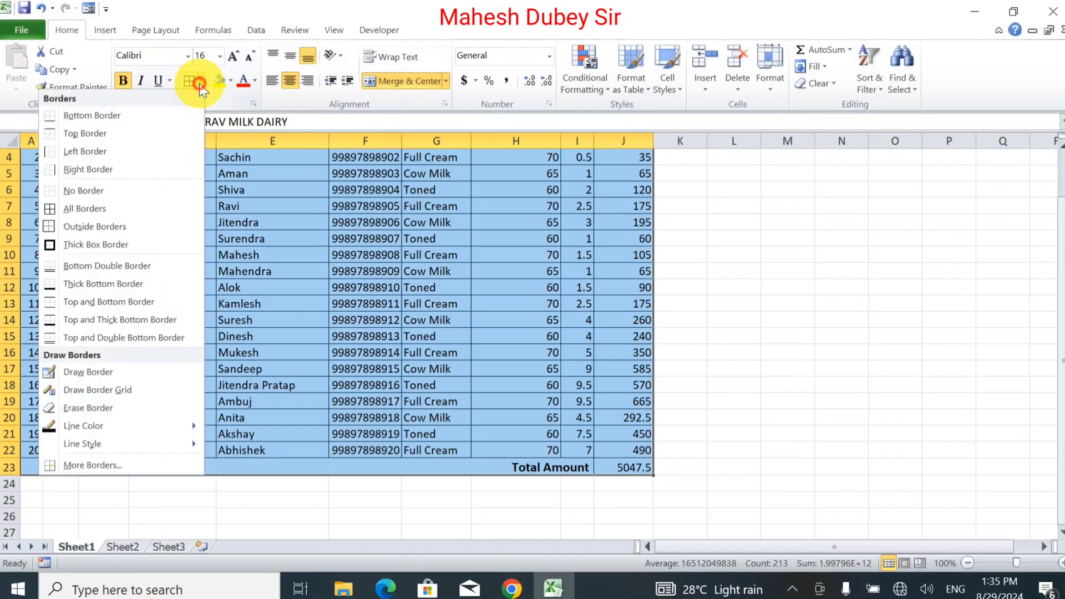
{"action": "left_click", "coordinate": [91, 245]}
{"action": "left_click", "coordinate": [572, 446]}
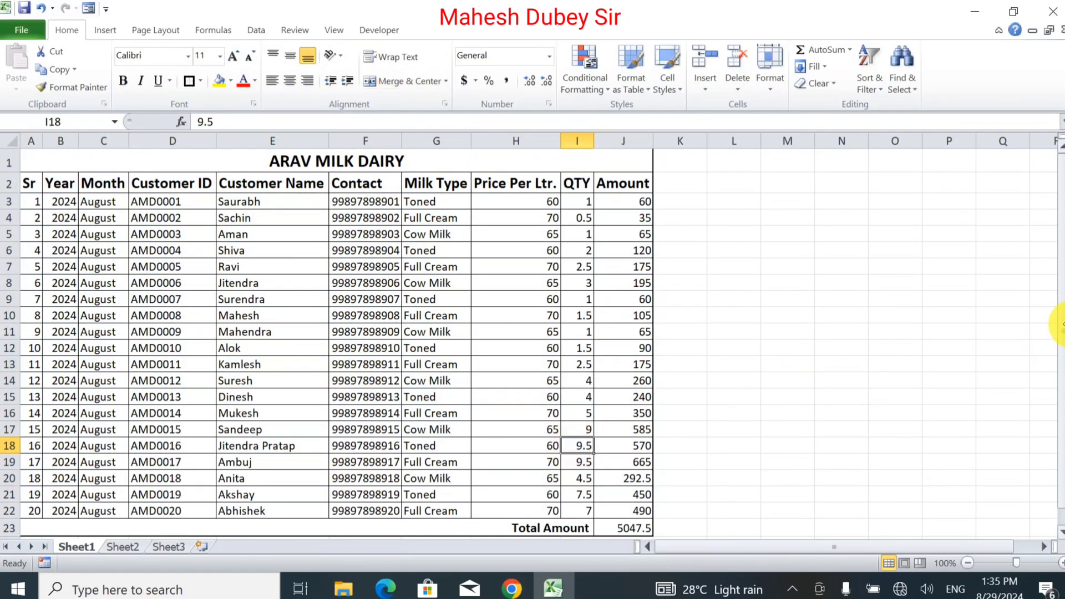
Step: Center the price, QTY and Amount values in H3:J22 and the total in J23
{"action": "left_click_drag", "start_coordinate": [1060, 312], "coordinate": [1060, 361]}
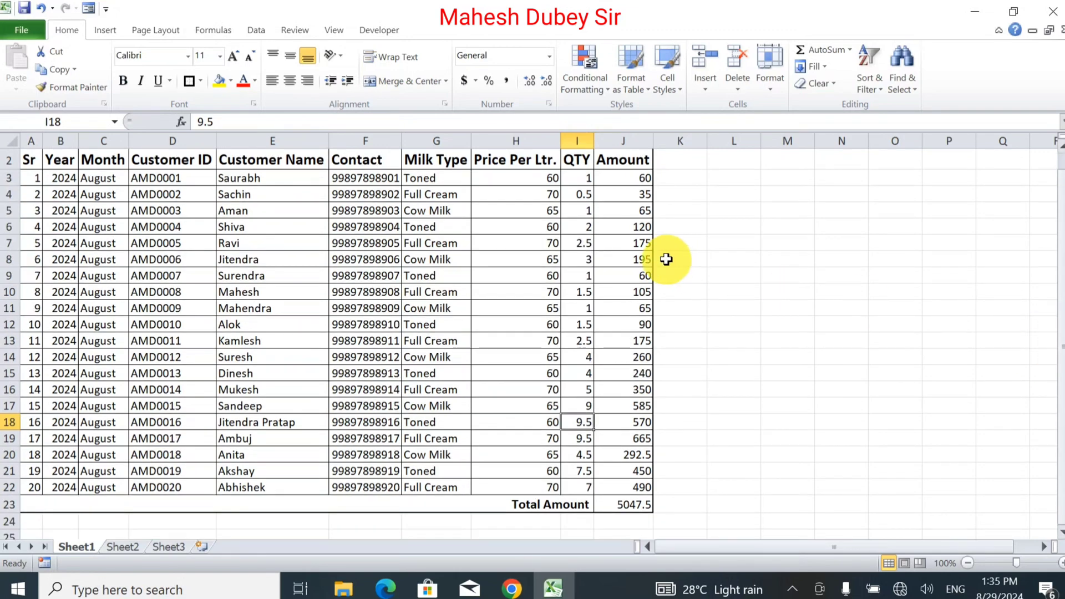
{"action": "left_click_drag", "start_coordinate": [610, 194], "coordinate": [627, 454]}
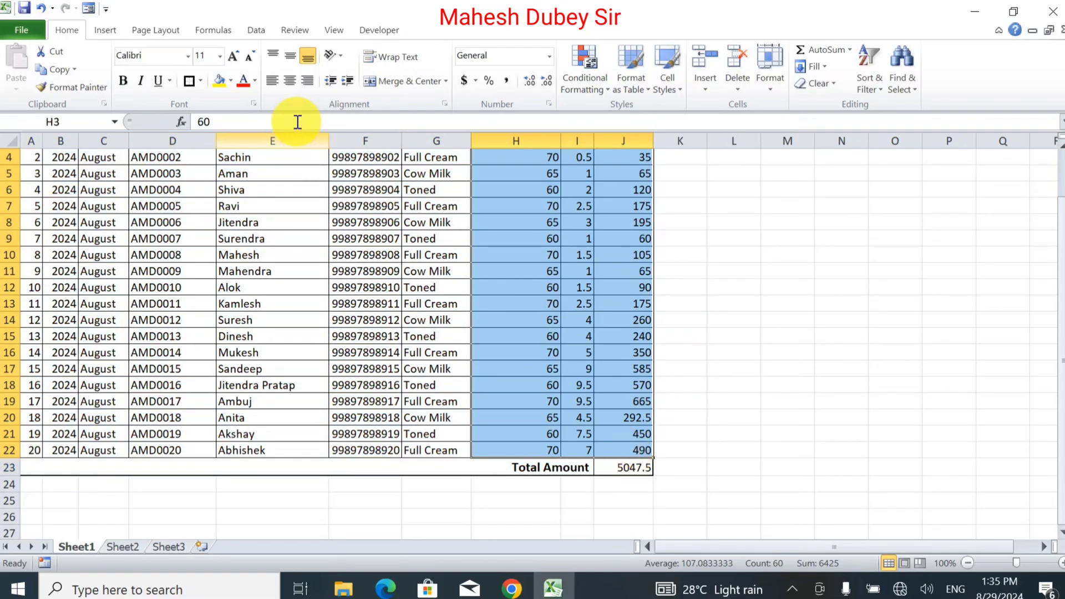
{"action": "left_click", "coordinate": [289, 82]}
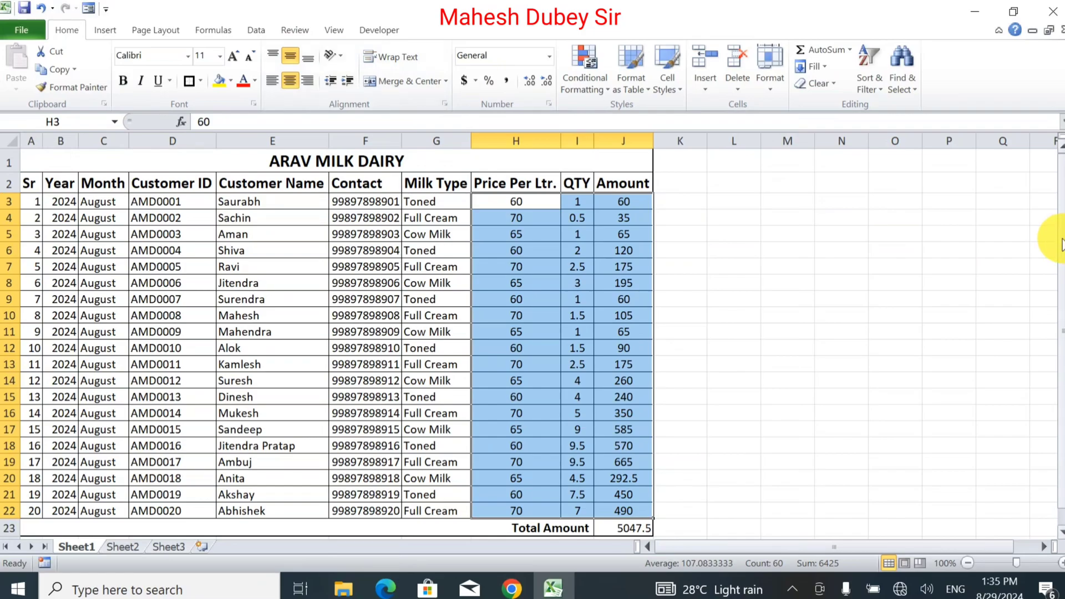
{"action": "left_click_drag", "start_coordinate": [1058, 238], "coordinate": [1054, 349]}
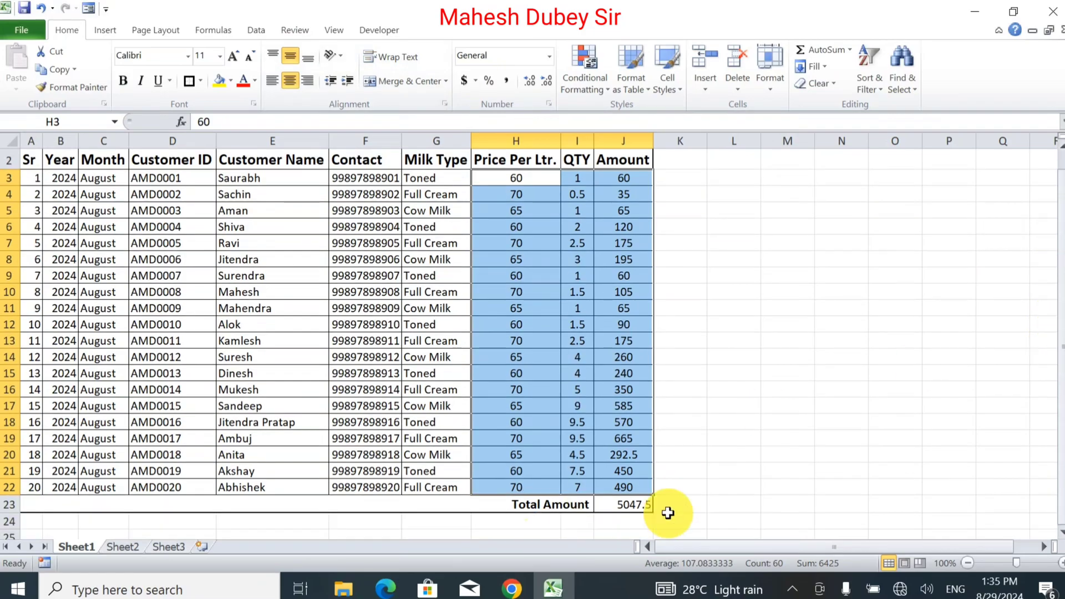
{"action": "left_click", "coordinate": [640, 505]}
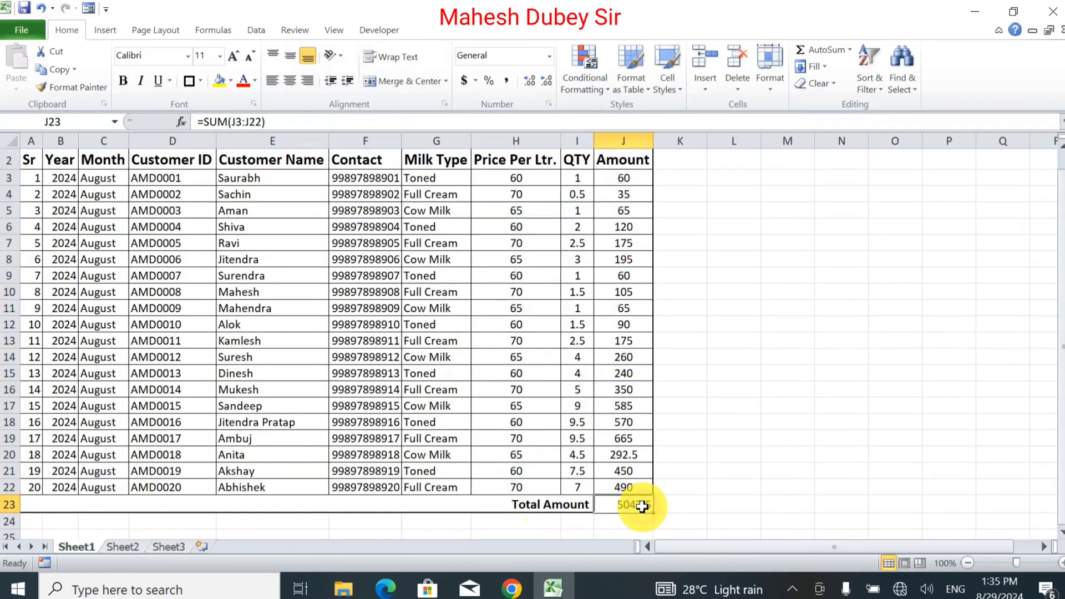
{"action": "left_click", "coordinate": [288, 83]}
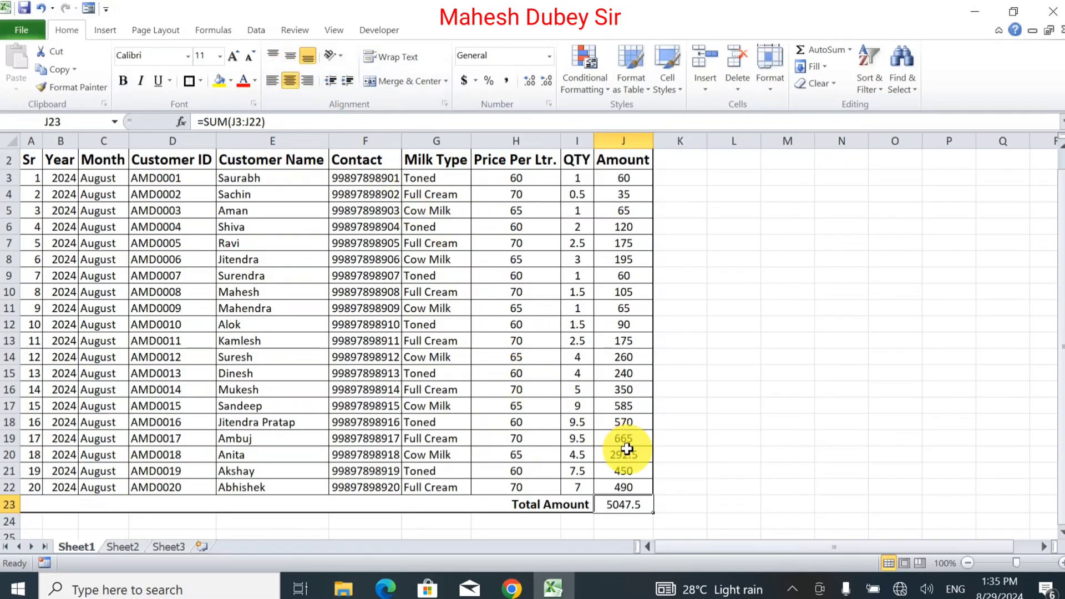
{"action": "left_click_drag", "start_coordinate": [630, 509], "coordinate": [195, 499]}
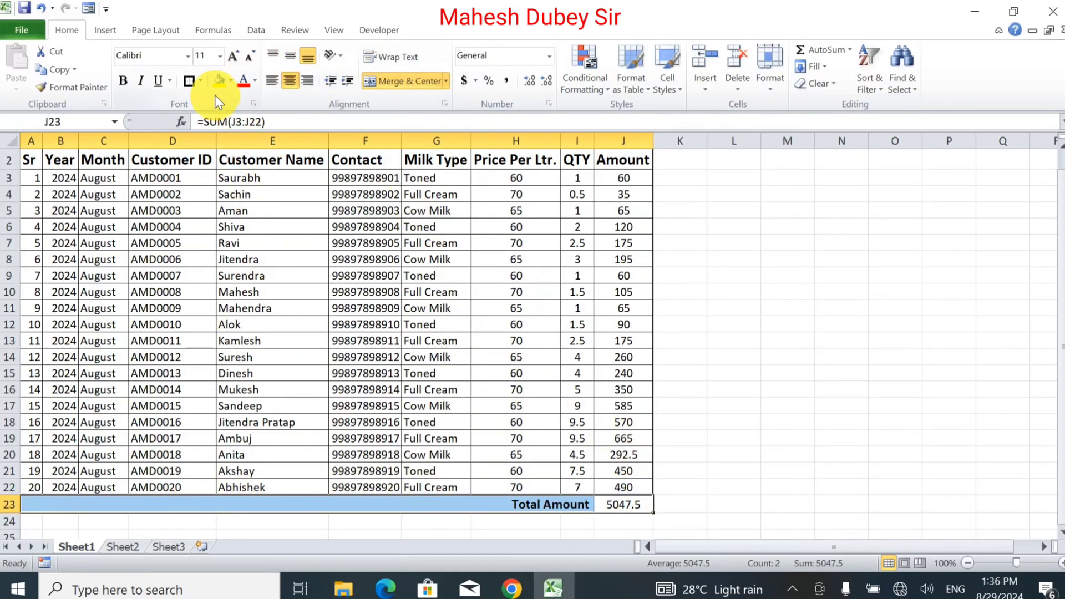
Step: Shade the Total Amount row light grey and outline it with borders
{"action": "left_click", "coordinate": [232, 81]}
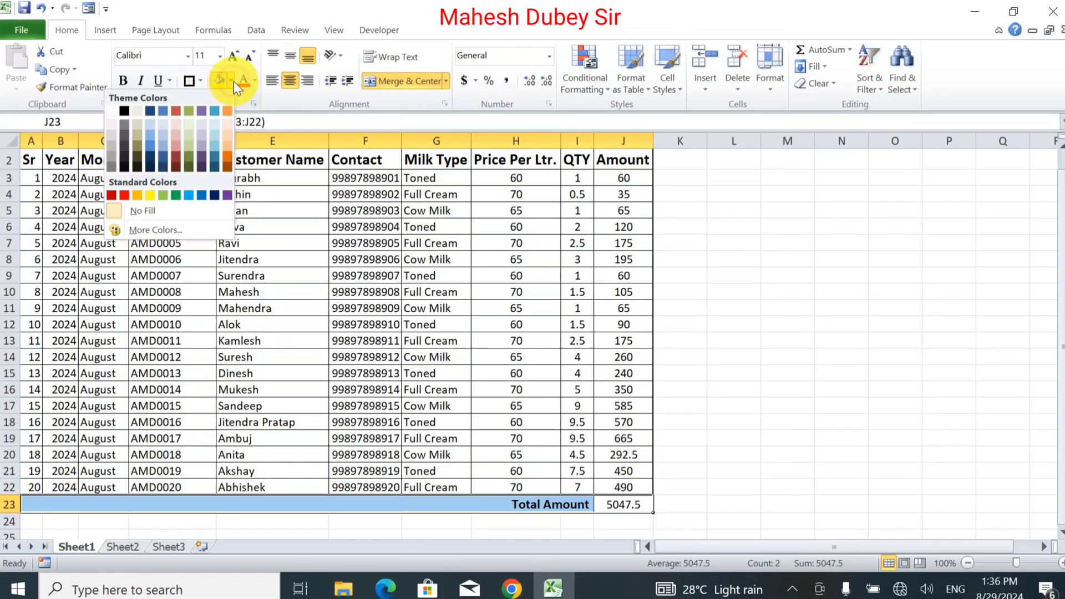
{"action": "left_click", "coordinate": [114, 140]}
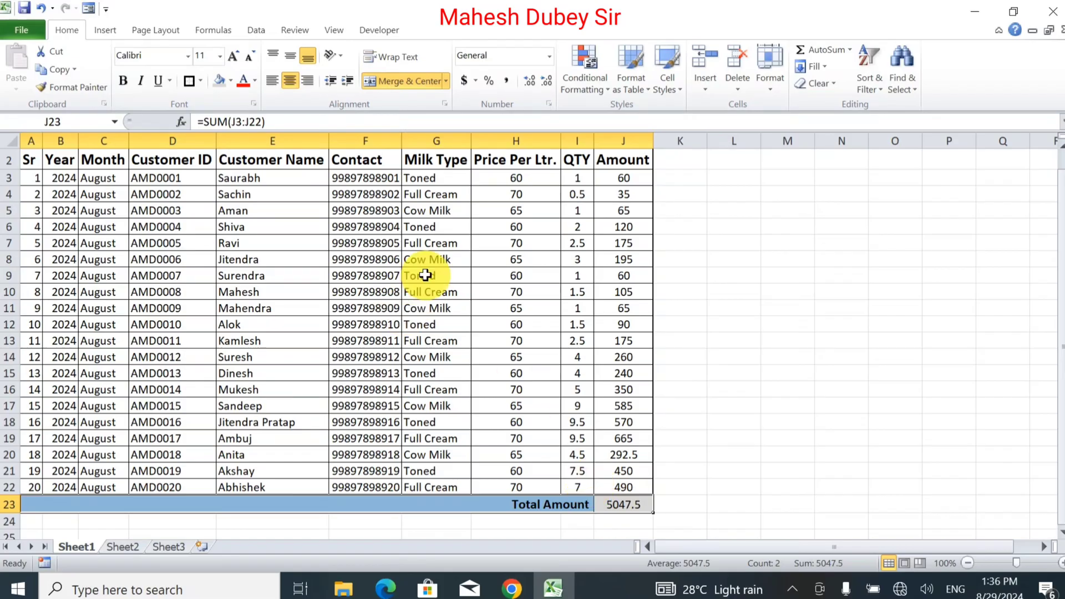
{"action": "left_click", "coordinate": [193, 81]}
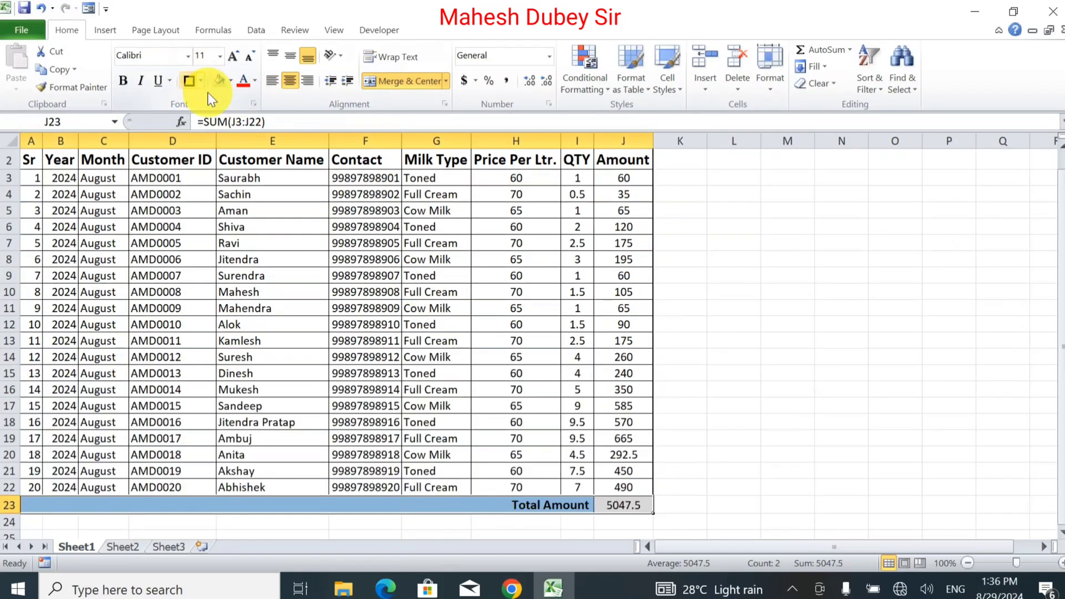
{"action": "left_click", "coordinate": [437, 393]}
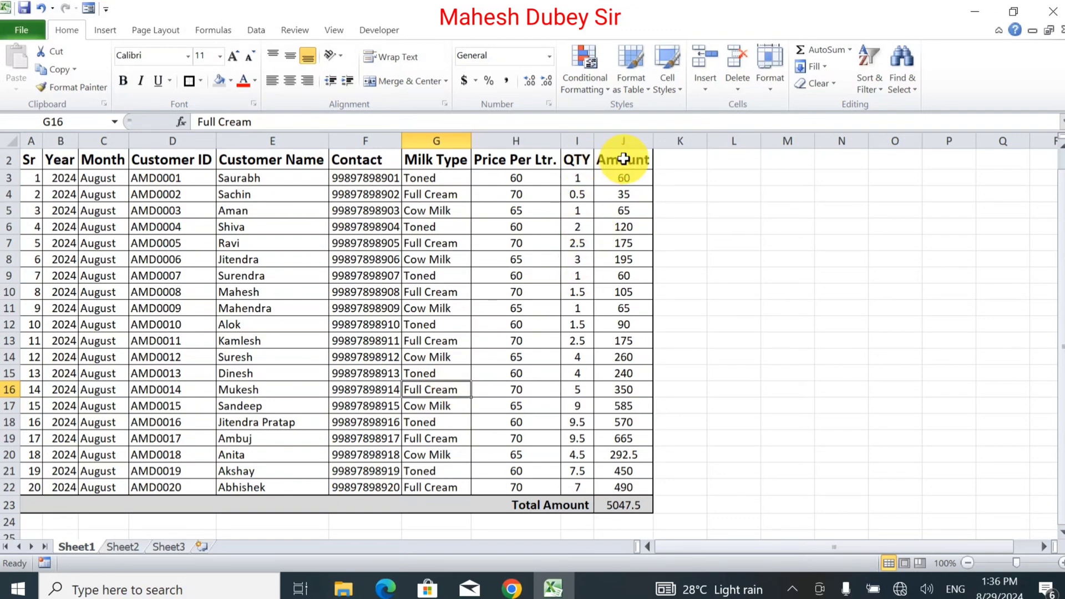
Step: Add borders to the column header row A2:J2
{"action": "left_click_drag", "start_coordinate": [623, 159], "coordinate": [26, 161]}
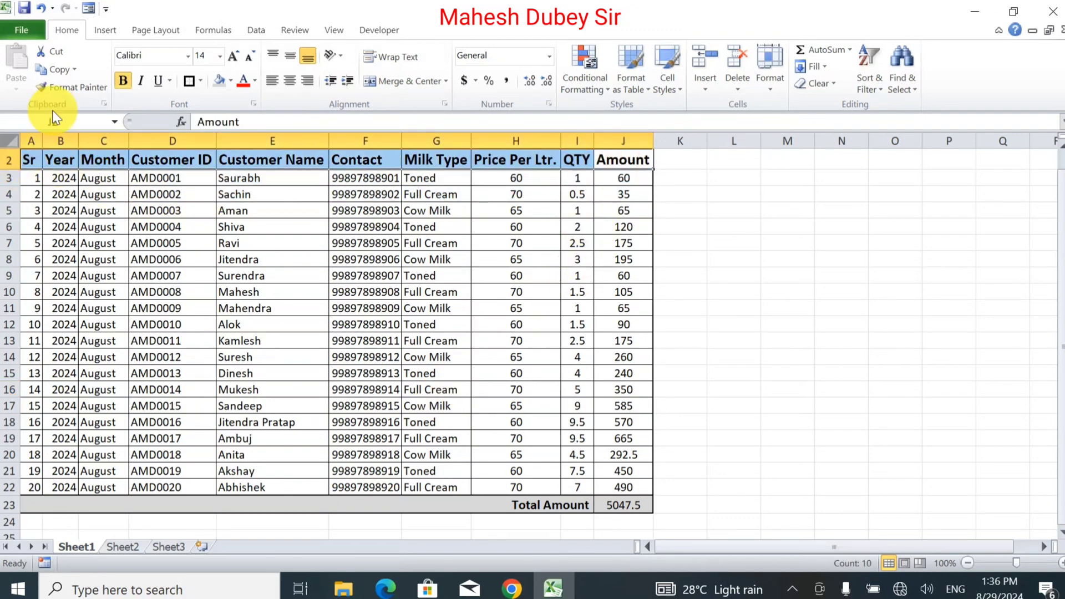
{"action": "left_click", "coordinate": [191, 79]}
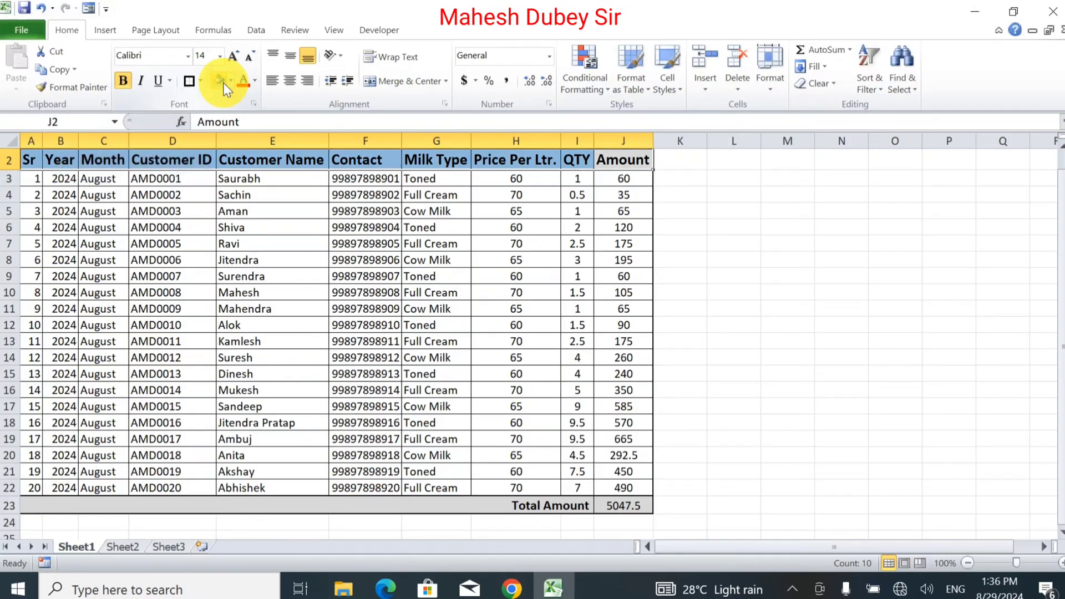
{"action": "left_click", "coordinate": [544, 306]}
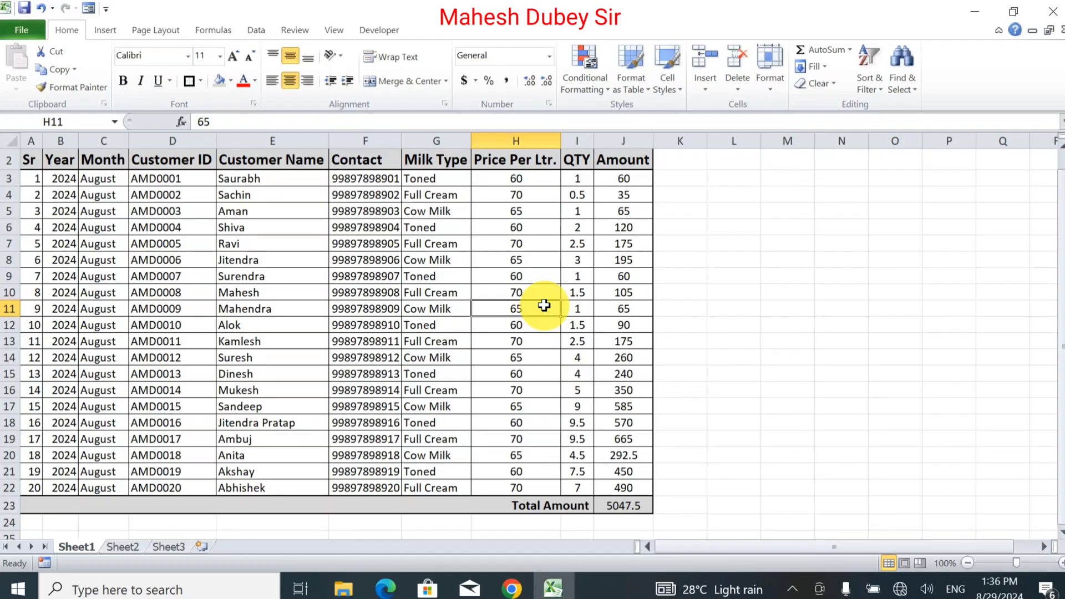
{"action": "key", "text": "Up"}
{"action": "key", "text": "Up"}
{"action": "key", "text": "Up"}
{"action": "key", "text": "Up"}
{"action": "key", "text": "Up"}
{"action": "key", "text": "Up"}
{"action": "key", "text": "Up"}
{"action": "key", "text": "Up"}
{"action": "key", "text": "Up"}
{"action": "key", "text": "Up"}
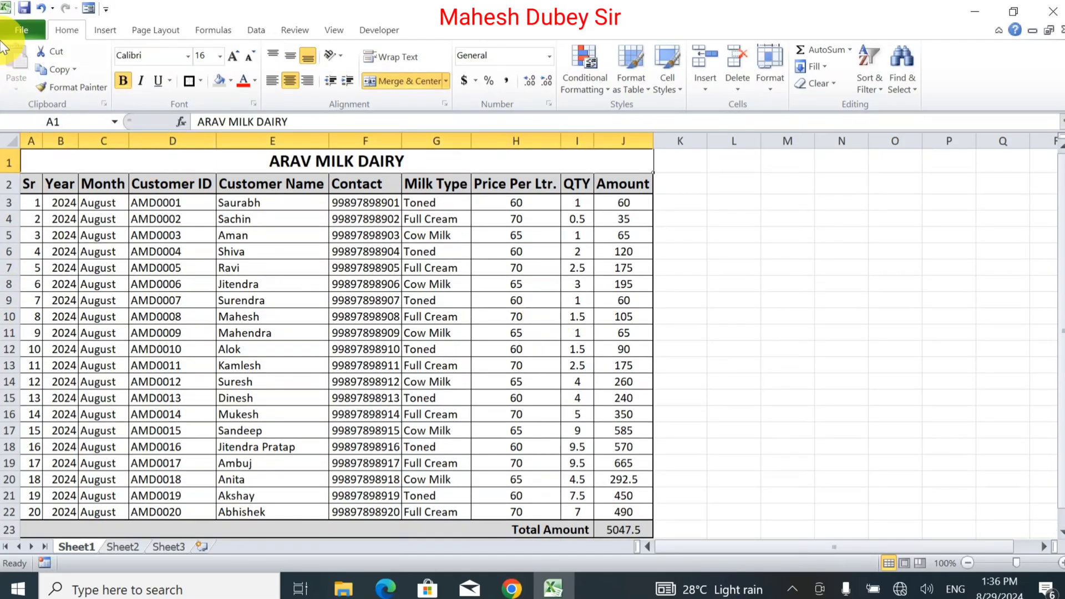
Step: Preview the ARAV MILK DAIRY printout and check the normal Page Setup margins, leaving them unchanged
{"action": "left_click", "coordinate": [38, 26]}
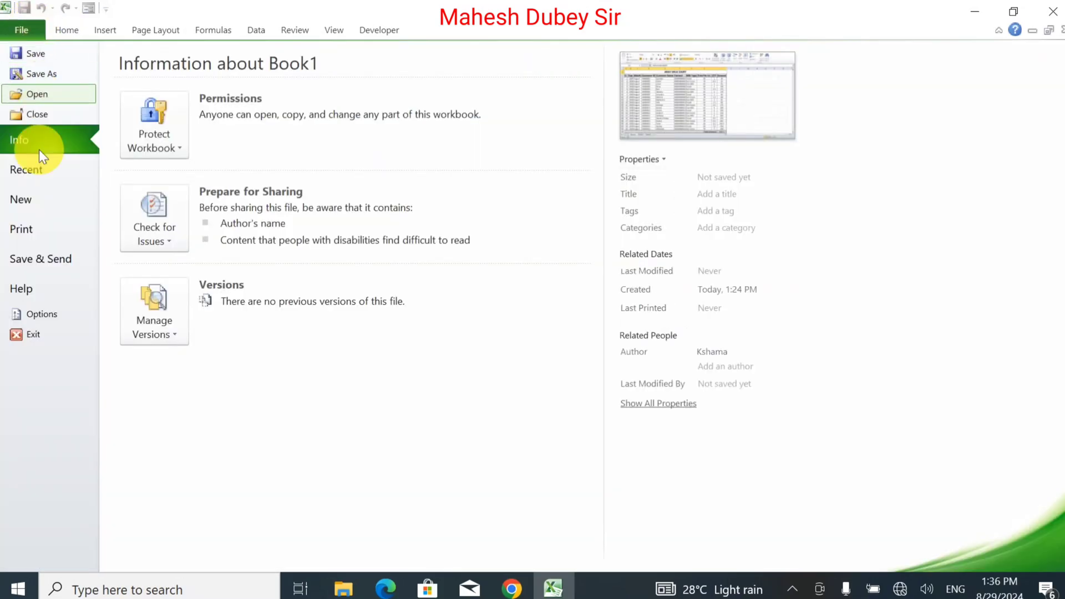
{"action": "left_click", "coordinate": [40, 242]}
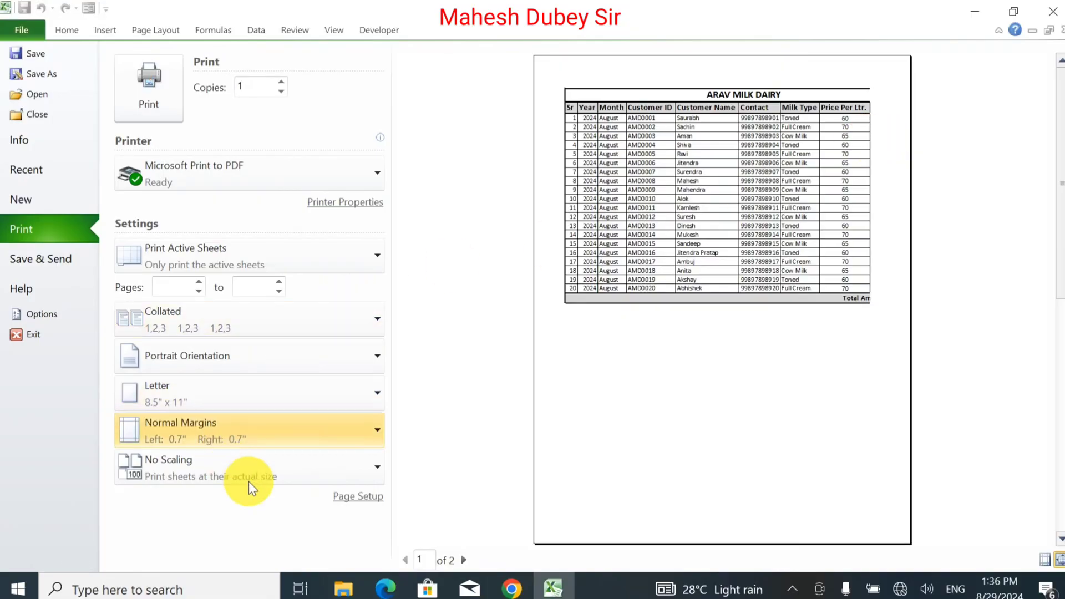
{"action": "left_click", "coordinate": [355, 498]}
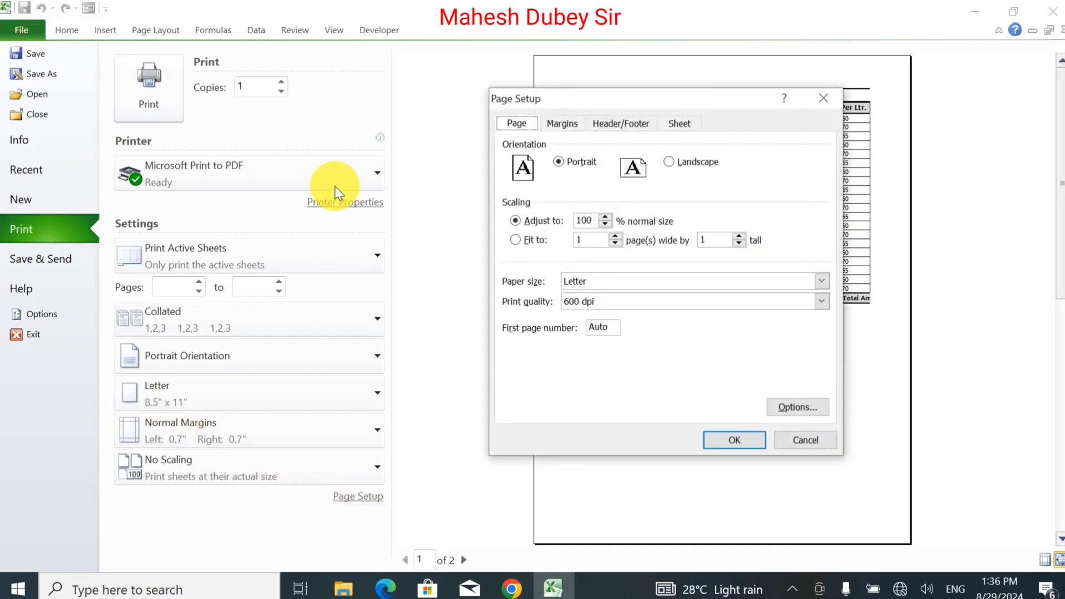
{"action": "left_click", "coordinate": [571, 122]}
{"action": "key", "text": "Escape"}
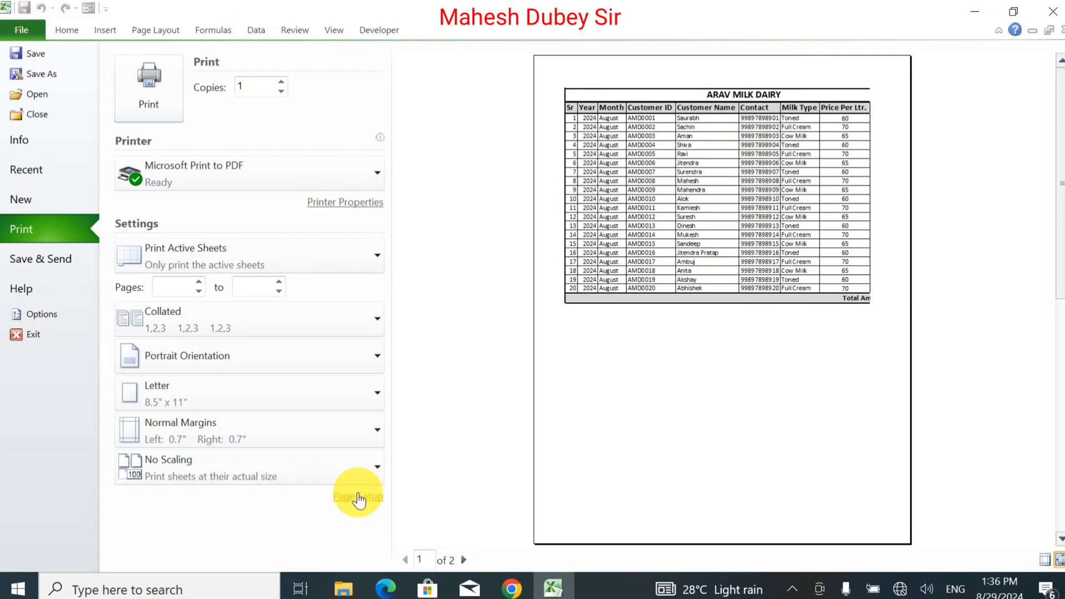
{"action": "left_click", "coordinate": [255, 240]}
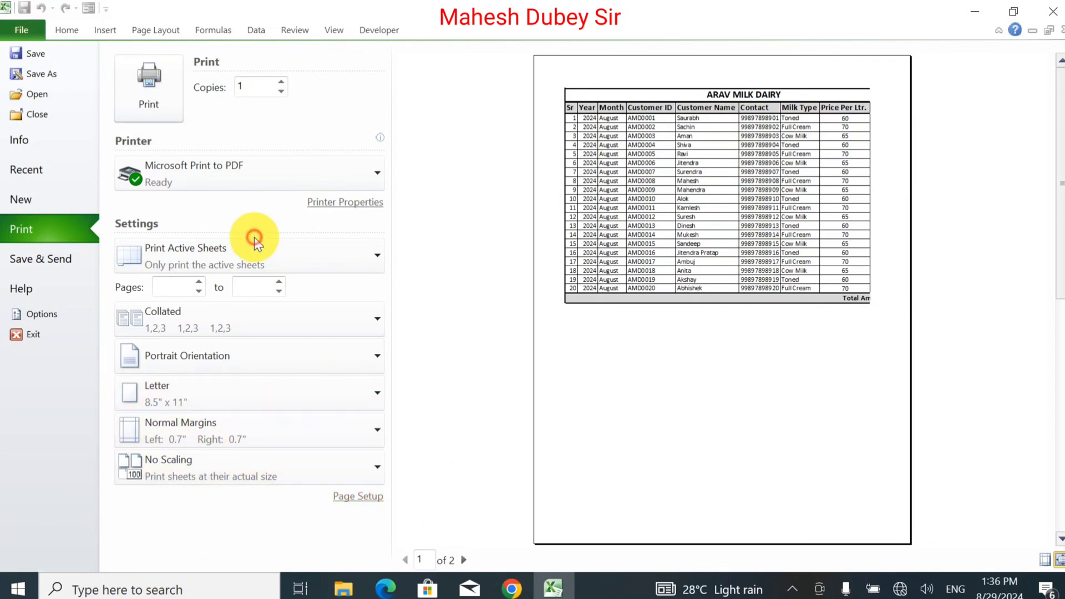
Step: Narrow the left and right page margins to 0.2 inches via Custom Margins, then open File
{"action": "left_click", "coordinate": [158, 27]}
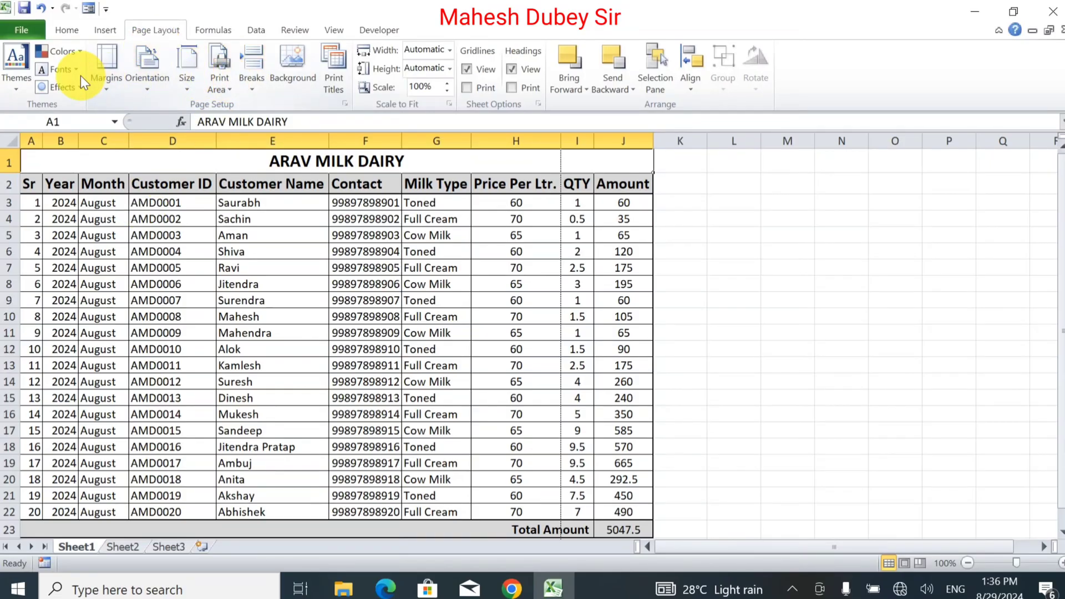
{"action": "left_click", "coordinate": [98, 79]}
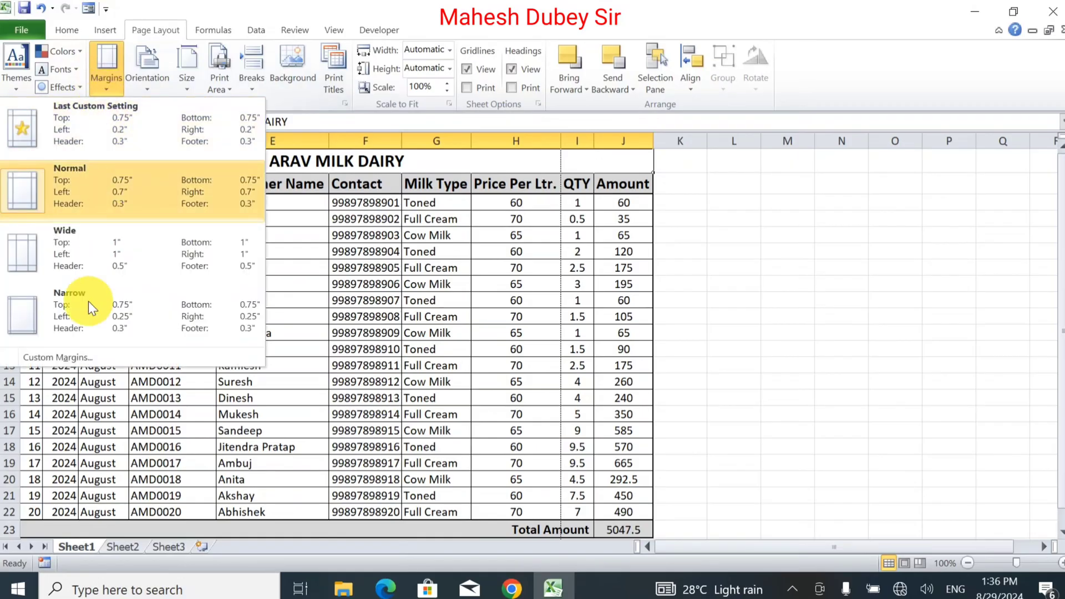
{"action": "left_click", "coordinate": [66, 357]}
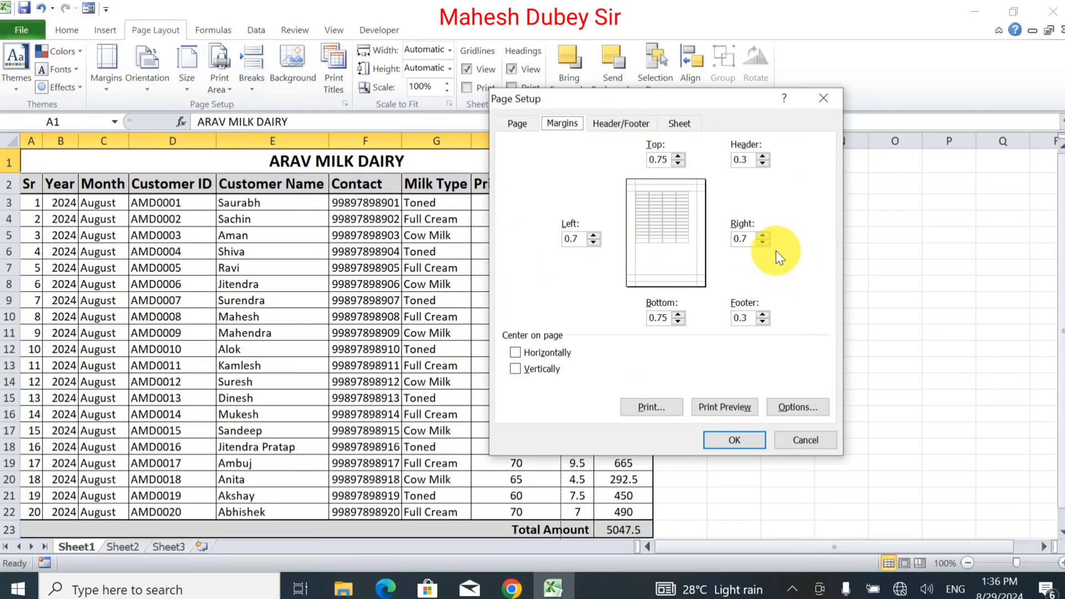
{"action": "left_click", "coordinate": [763, 243]}
{"action": "left_click", "coordinate": [763, 243]}
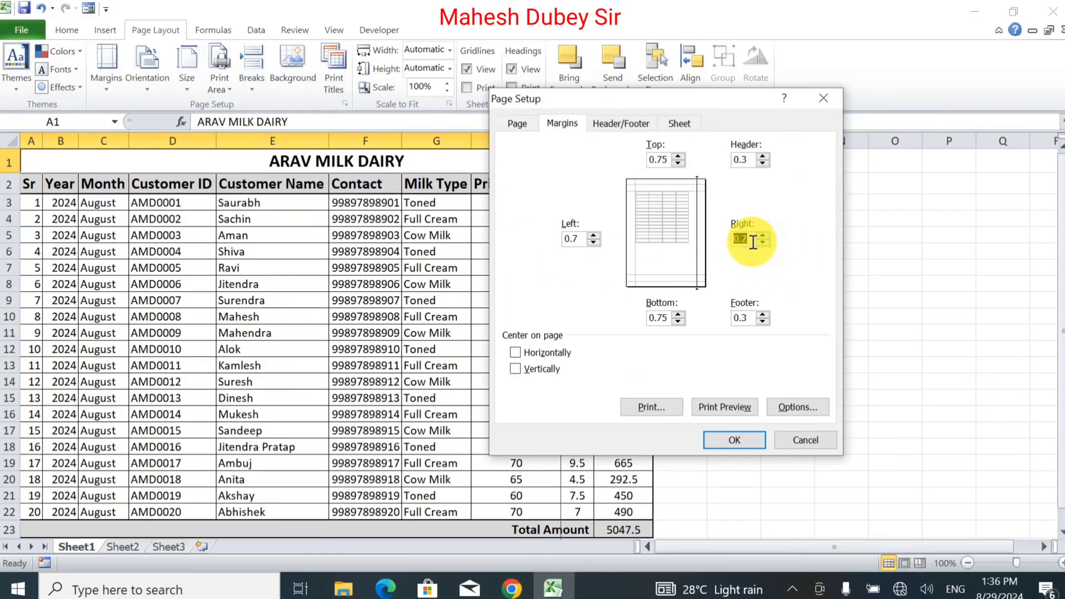
{"action": "left_click", "coordinate": [593, 242]}
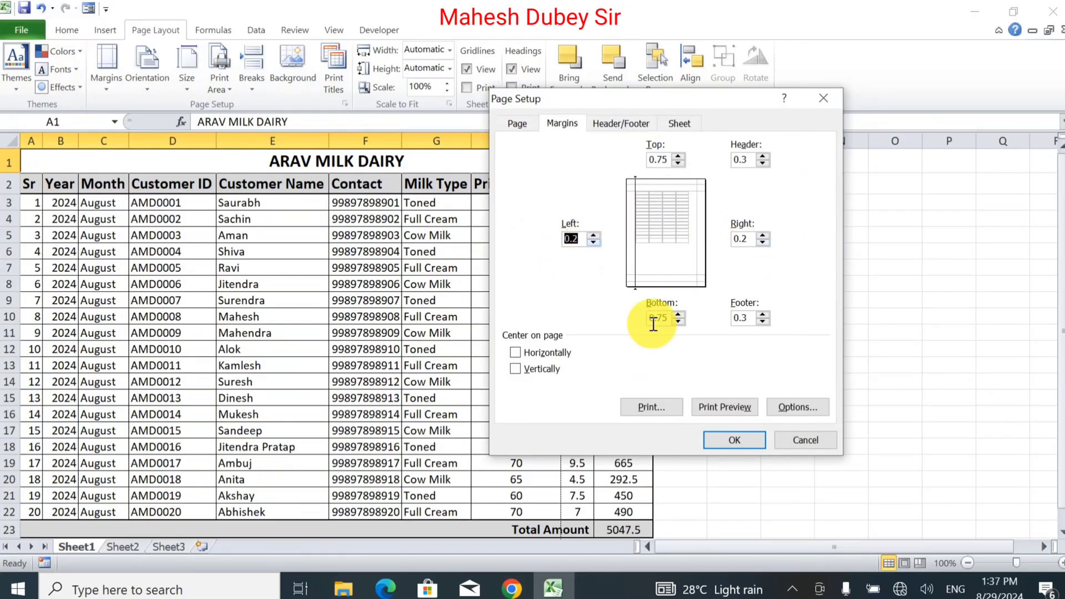
{"action": "left_click", "coordinate": [718, 441]}
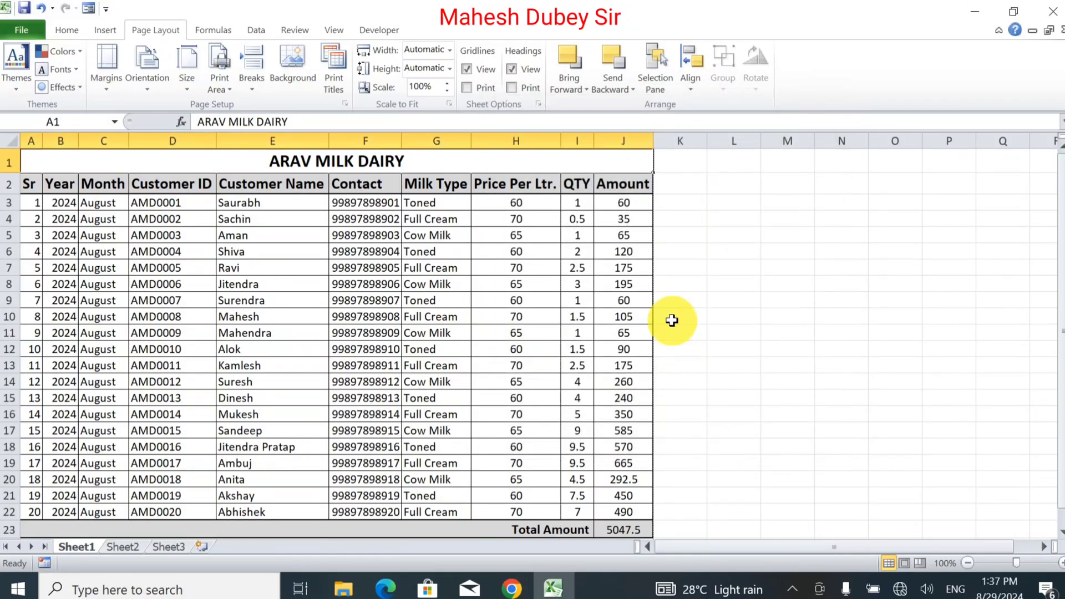
{"action": "left_click", "coordinate": [24, 31]}
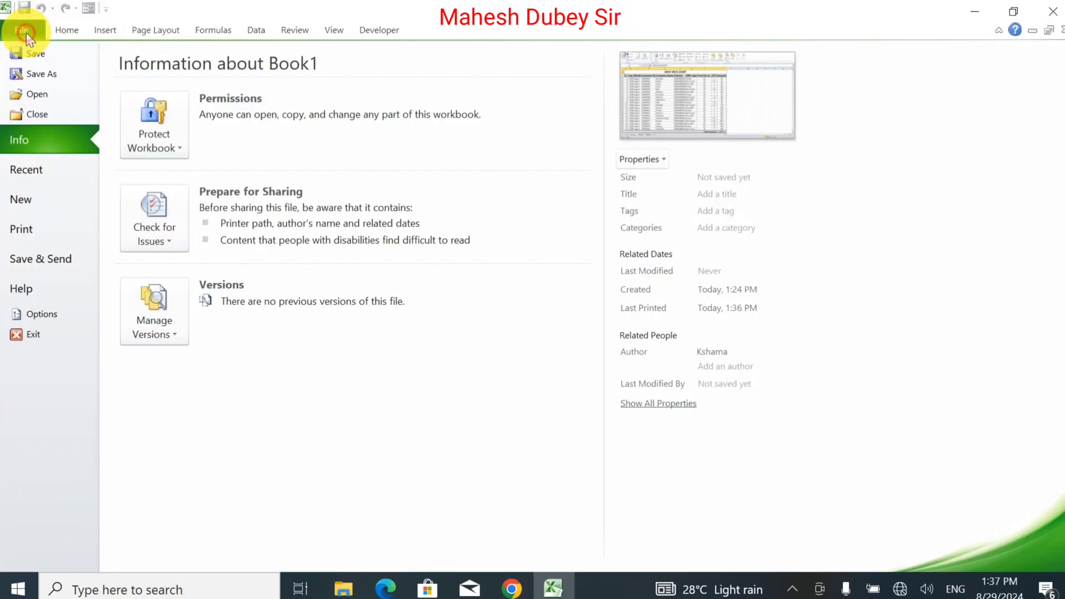
Step: Zoom the print preview and scroll right to confirm the Amount column and total 5047.5 fit
{"action": "left_click", "coordinate": [78, 220]}
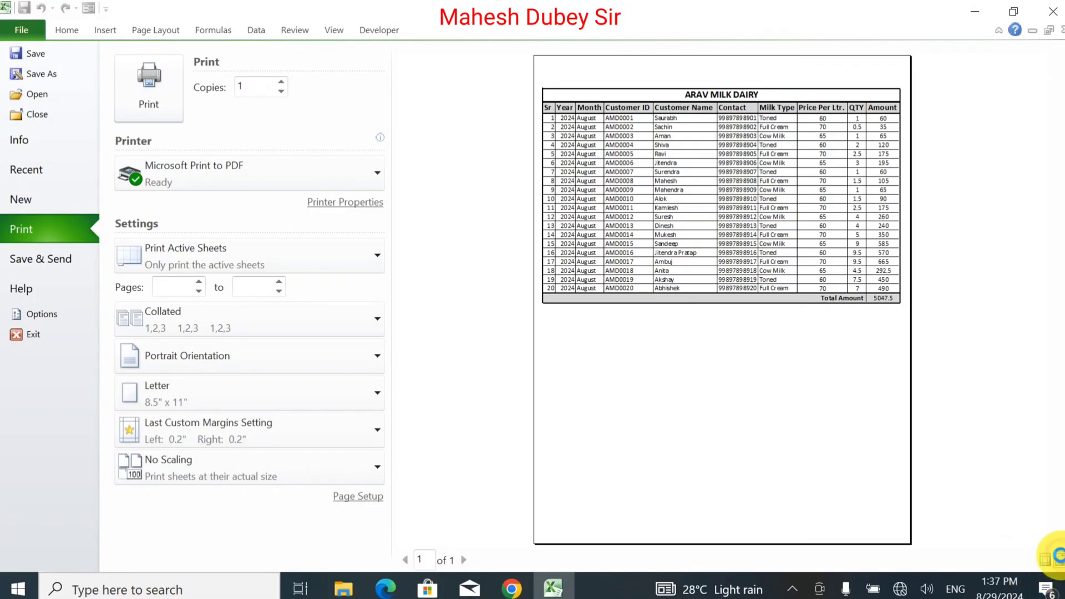
{"action": "left_click", "coordinate": [1060, 559]}
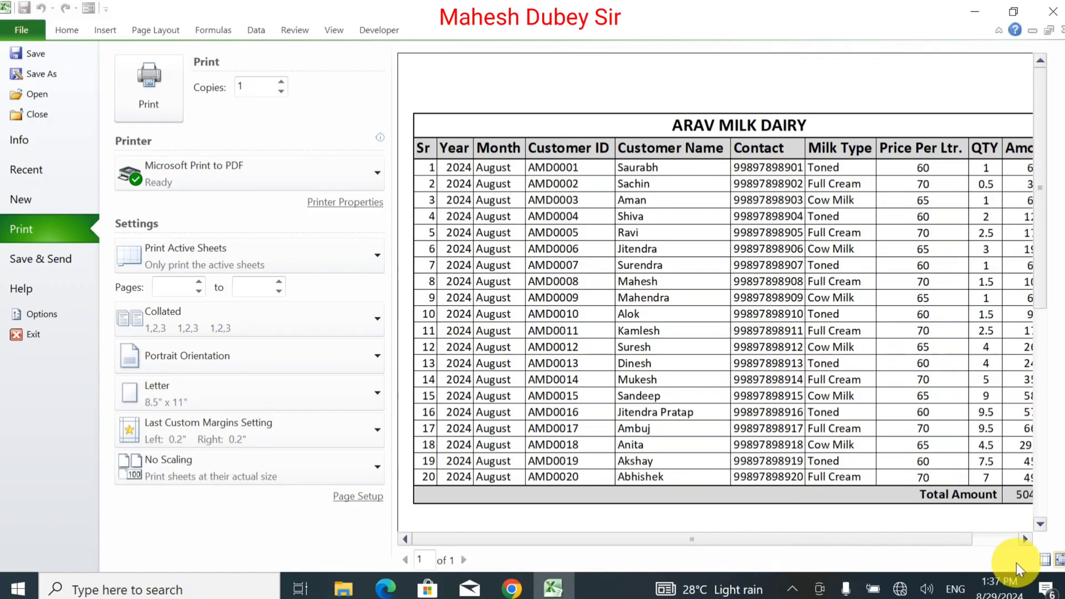
{"action": "left_click", "coordinate": [1030, 537]}
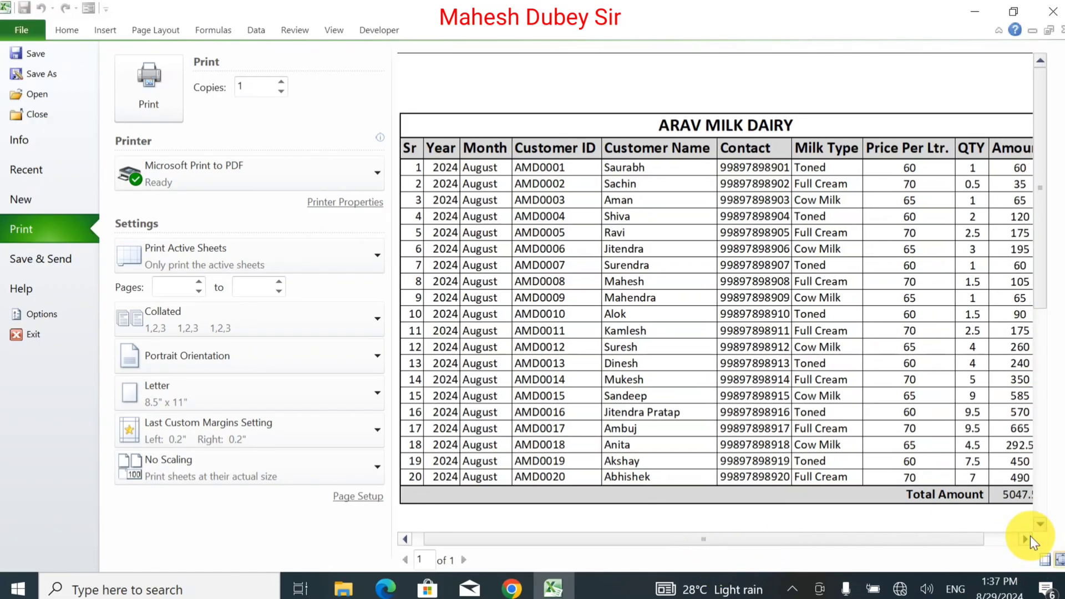
{"action": "left_click", "coordinate": [1030, 537]}
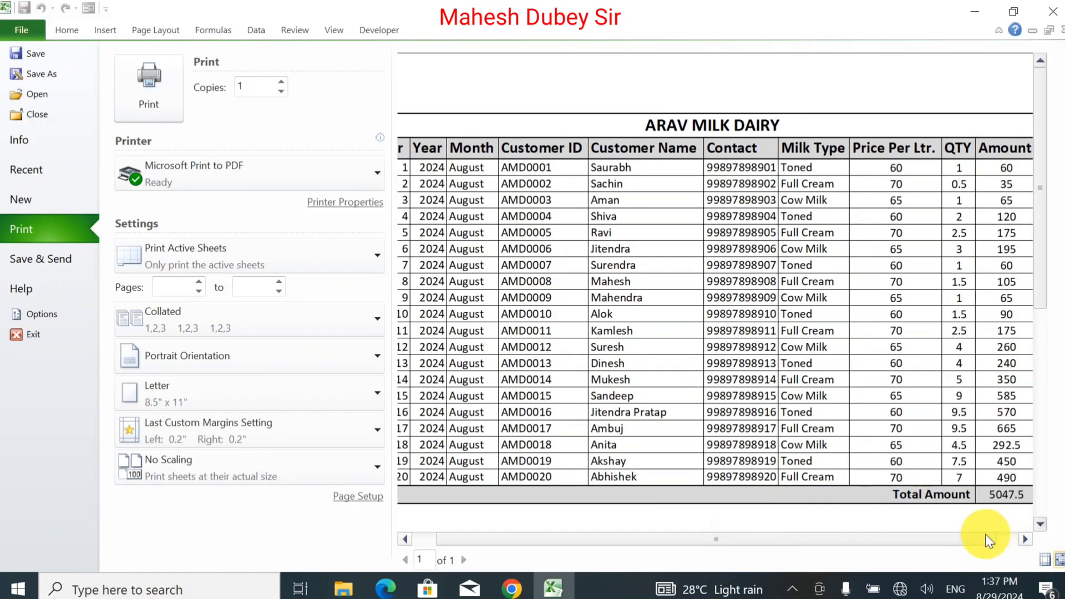
{"action": "left_click_drag", "start_coordinate": [980, 537], "coordinate": [732, 500]}
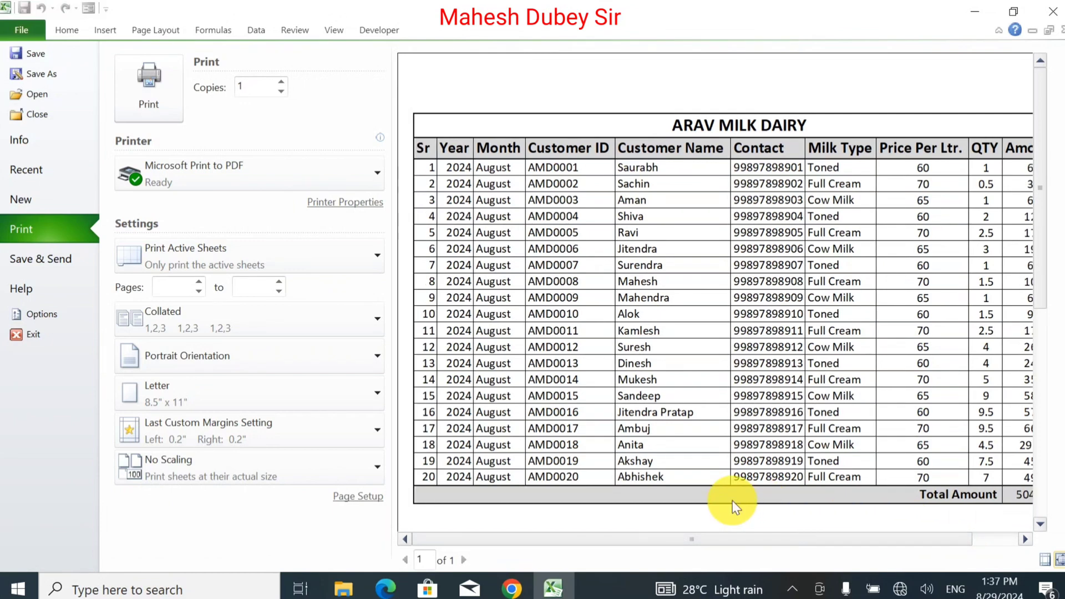